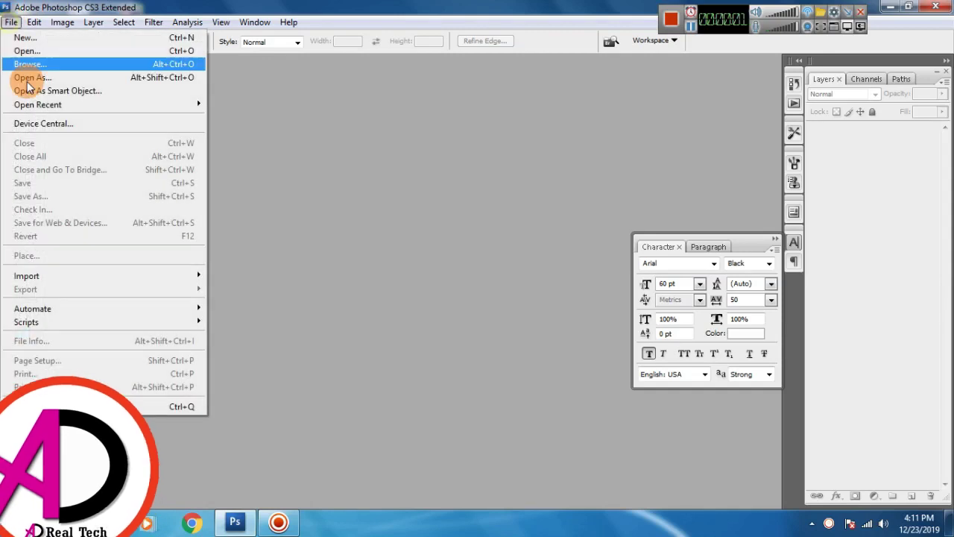
Create a new blank document 1280 pixels wide and 720 pixels high with a resolution of 400 pixels/inch.
left_click(34, 37)
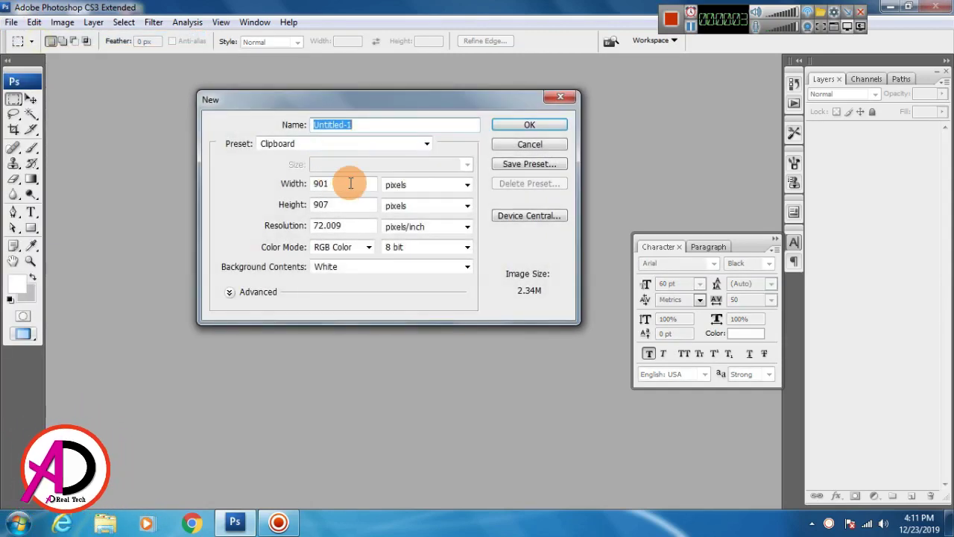
left_click_drag(349, 184, 299, 170)
type("1280")
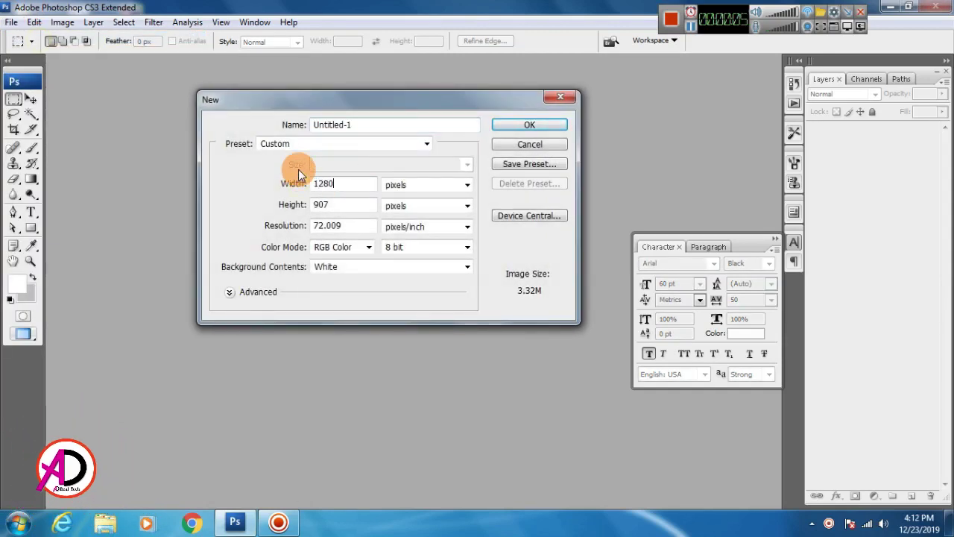
key("Tab")
key("Tab")
type("720")
key("Tab")
key("Tab")
type("400")
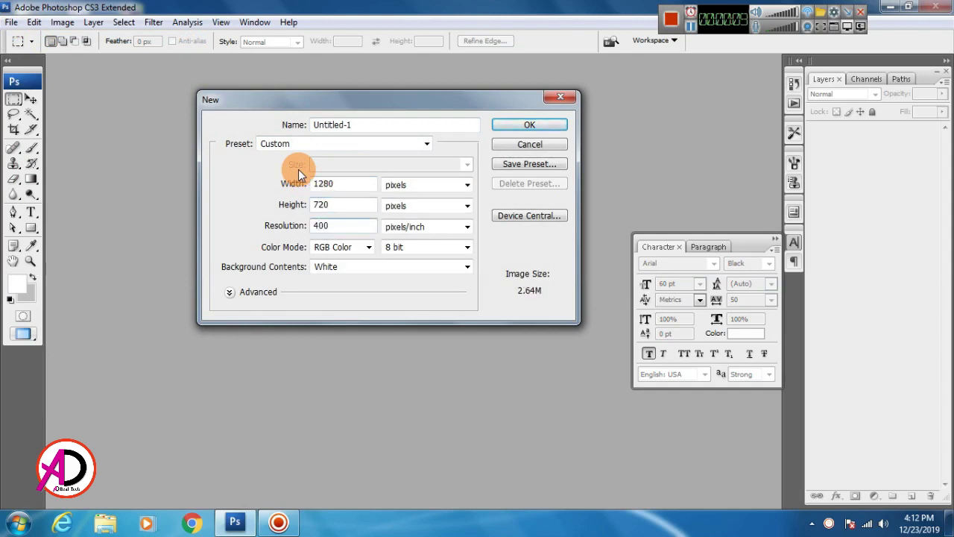
key("Return")
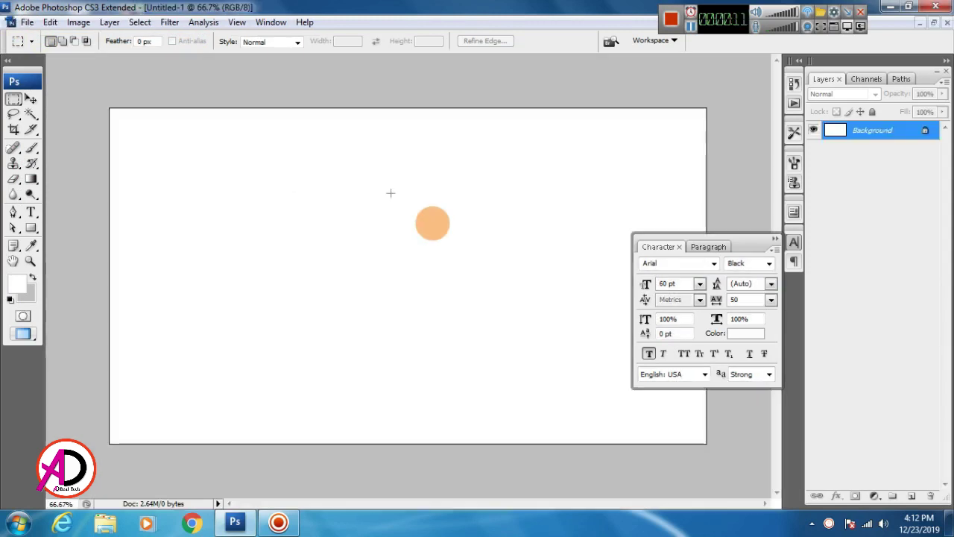
Collapse the Character panel to clear the view of the blank canvas.
scroll(403, 333, "up", 2)
left_click(400, 301)
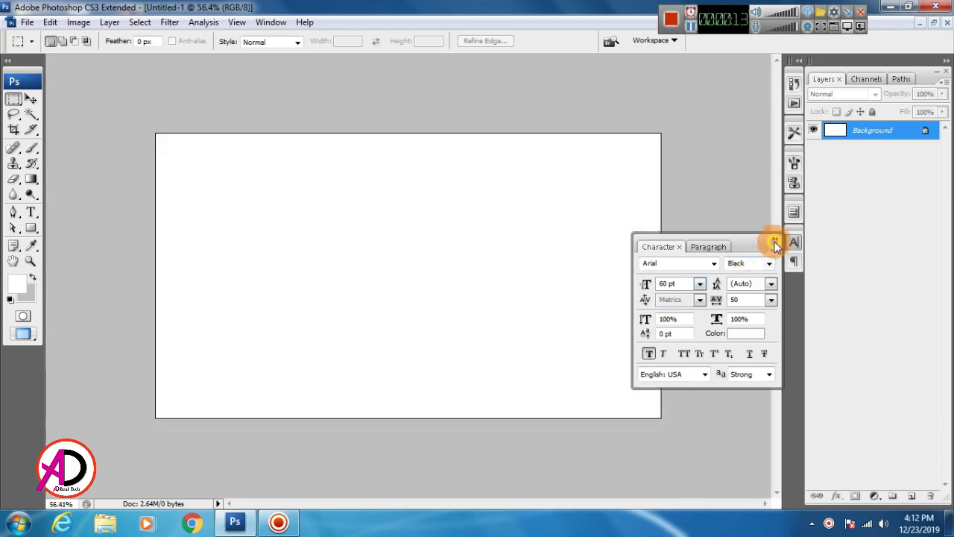
left_click(775, 244)
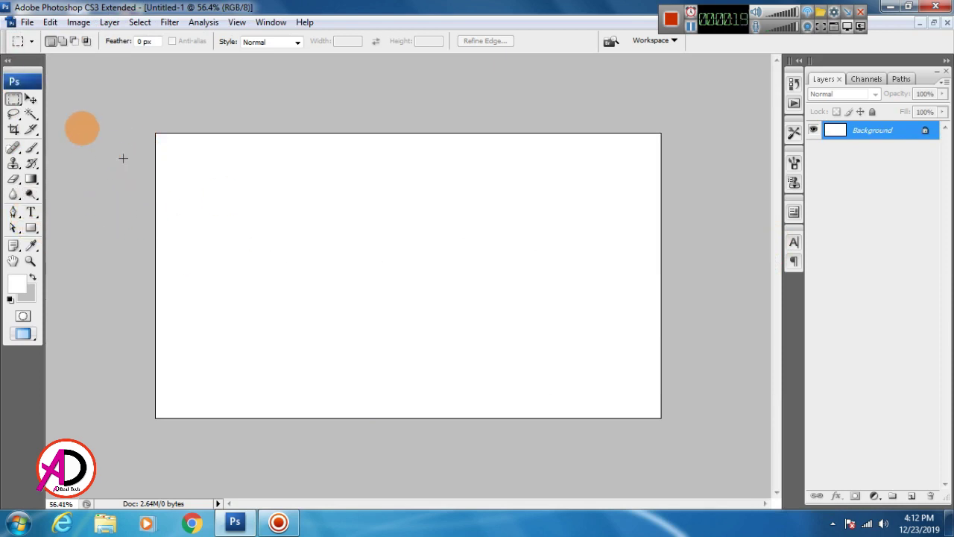
Switch to Windows Explorer and open the building_PNG33 image from the Desktop folder in Photoshop.
left_click(108, 524)
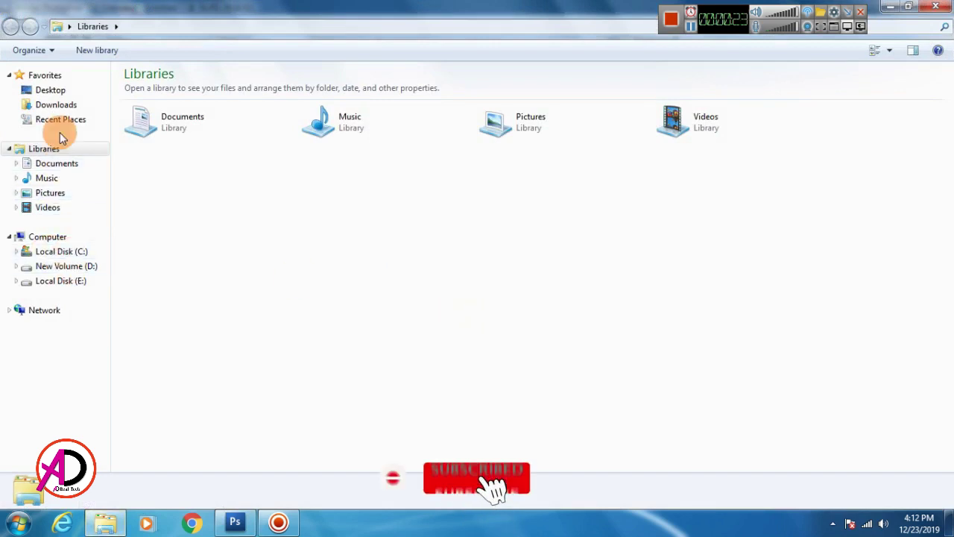
left_click(51, 90)
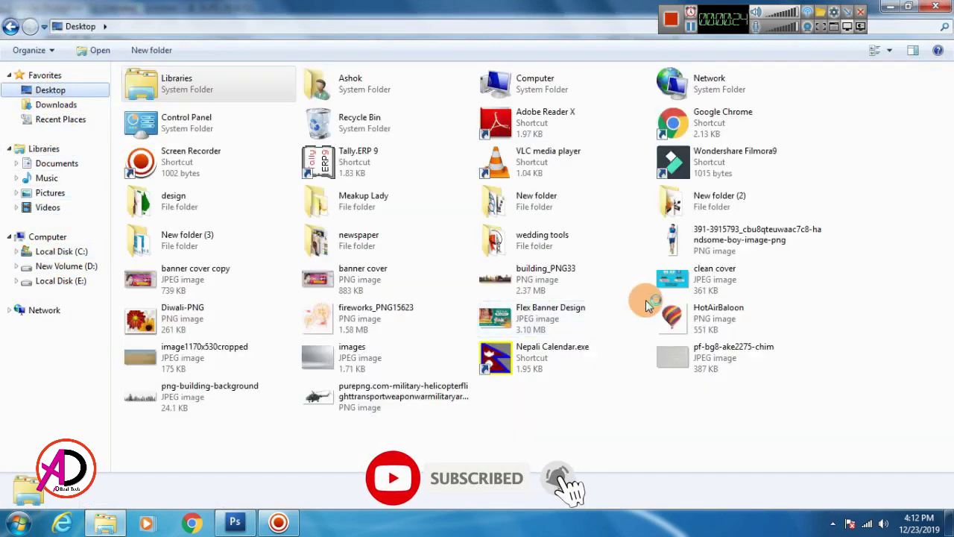
left_click(638, 436)
left_click(554, 288)
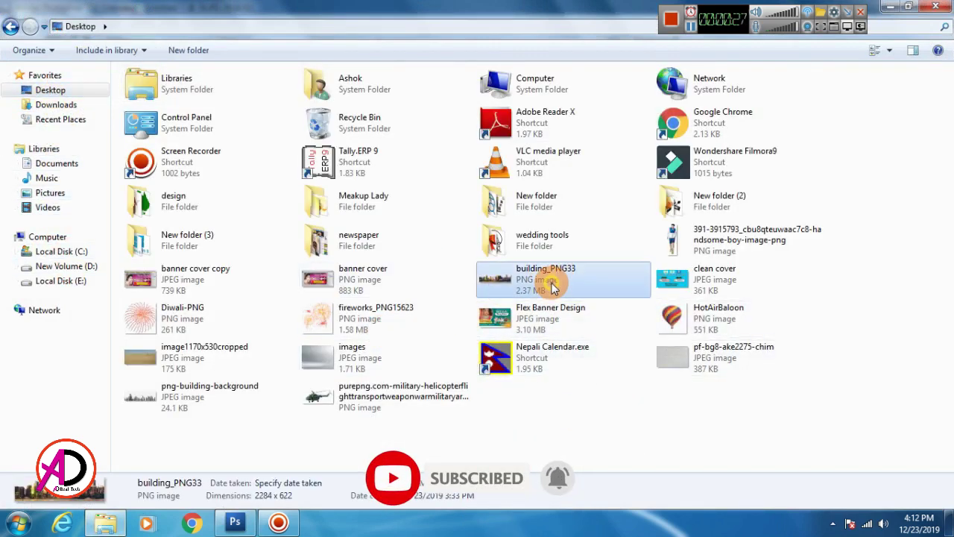
left_click_drag(564, 296, 294, 190)
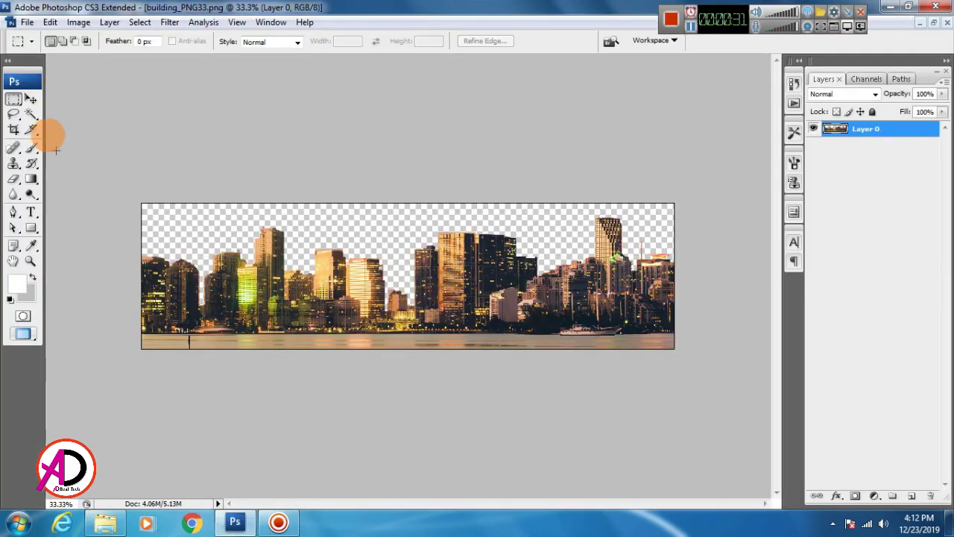
Activate the Move tool and select the entire building_PNG33 image.
left_click(32, 97)
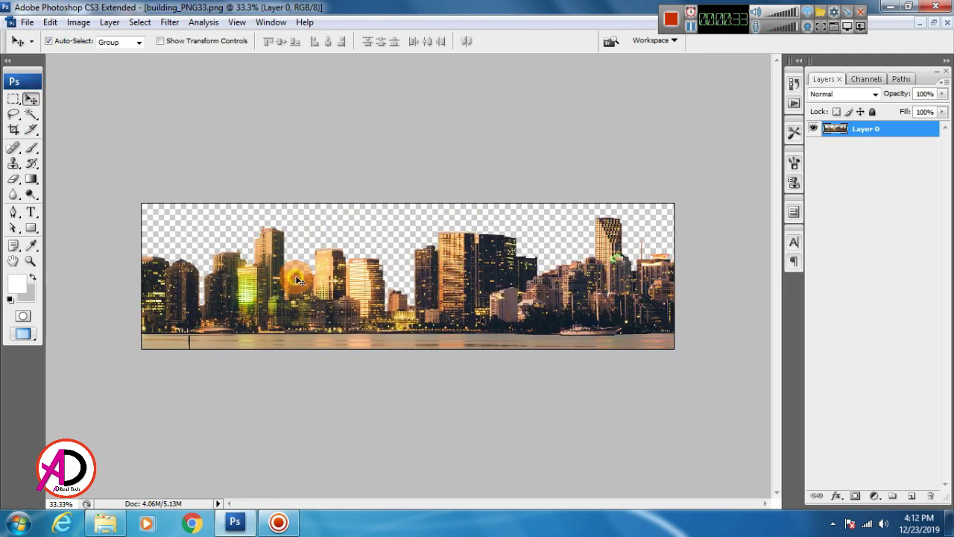
left_click(140, 22)
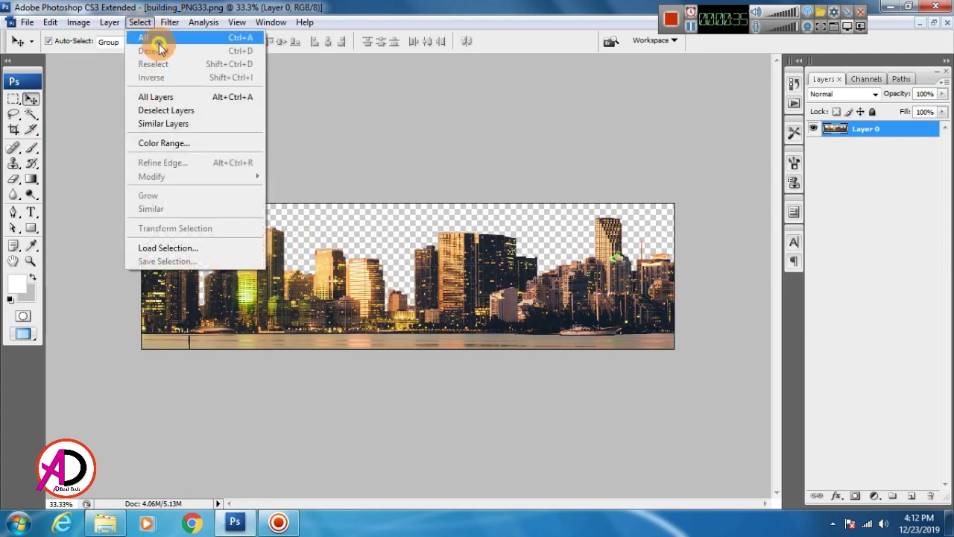
left_click(154, 38)
key("ctrl+Tab")
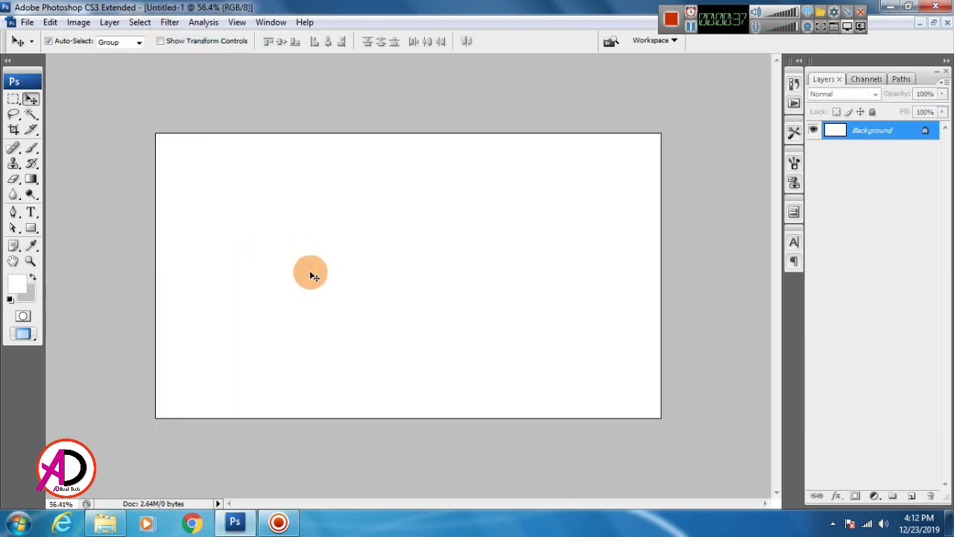
key("ctrl+v")
key("ctrl+z")
key("ctrl+Tab")
Copy the selected skyline and paste it into the blank Untitled-1 document.
left_click(53, 24)
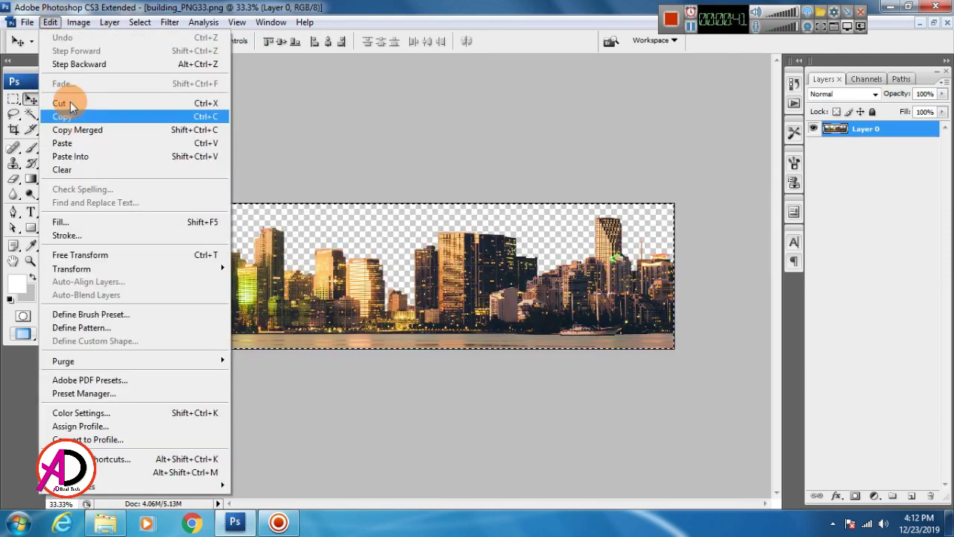
left_click(77, 121)
key("ctrl+Tab")
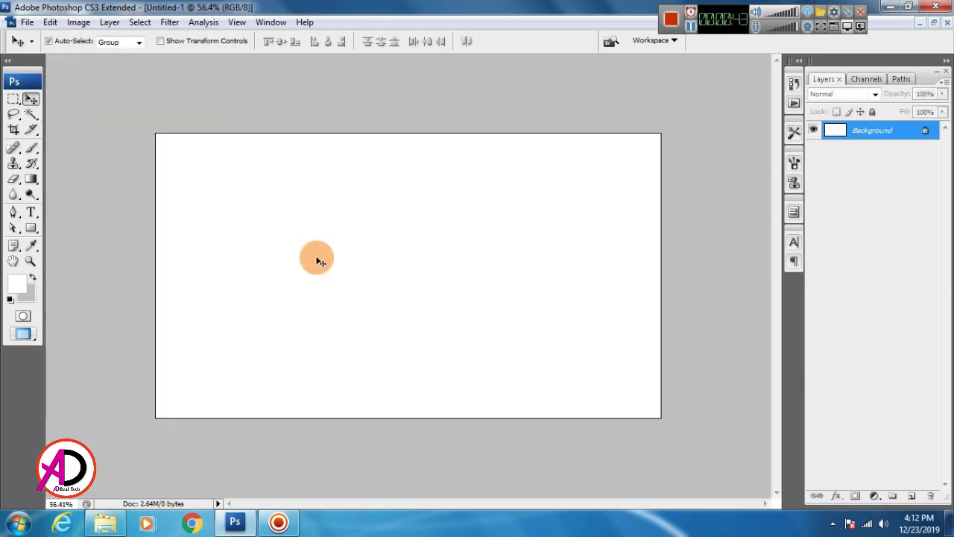
key("ctrl+v")
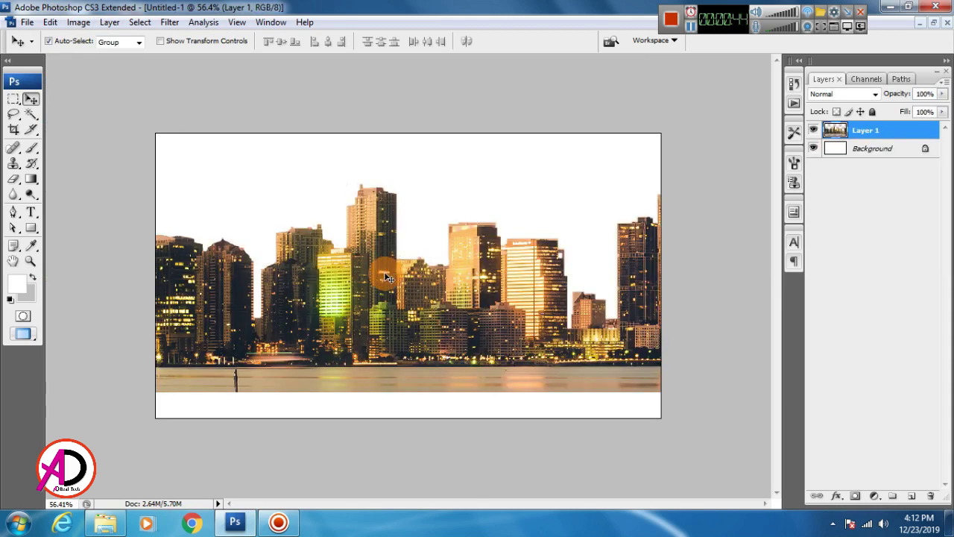
Scale the pasted skyline down to about 16% with Free Transform and place it against the canvas's left edge.
left_click(51, 22)
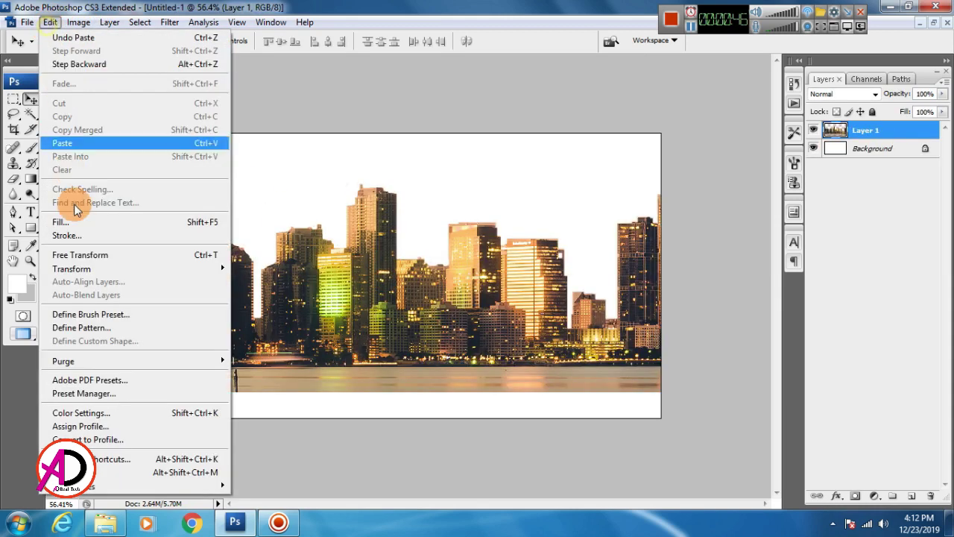
left_click(83, 257)
left_click_drag(155, 162, 186, 255)
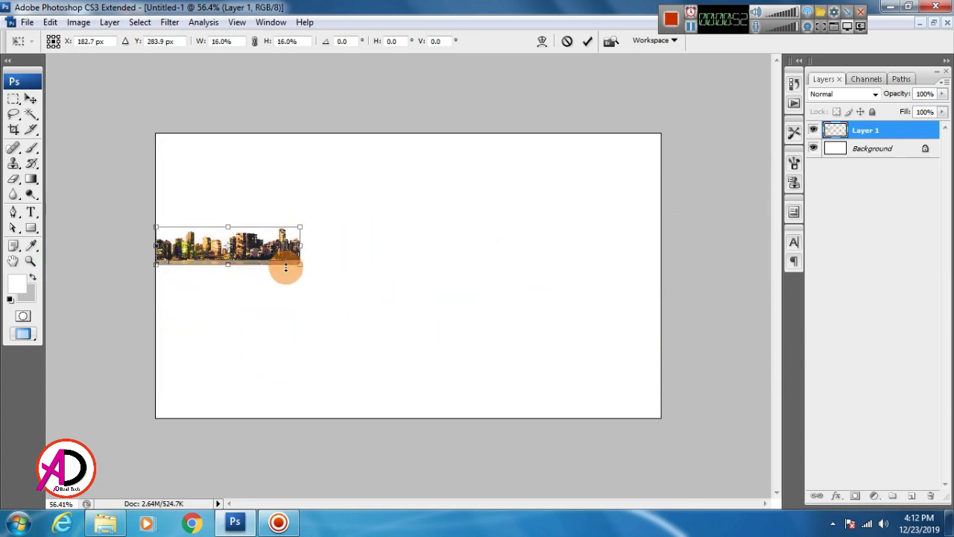
mouse_move(301, 265)
left_mouse_down()
mouse_move(319, 264)
mouse_move(292, 251)
mouse_move(308, 255)
left_mouse_up()
Place a copy of the skyline directly to the right of the original and stretch it slightly wider and taller.
left_click_drag(339, 222, 444, 223)
key("Return")
key("ctrl+t")
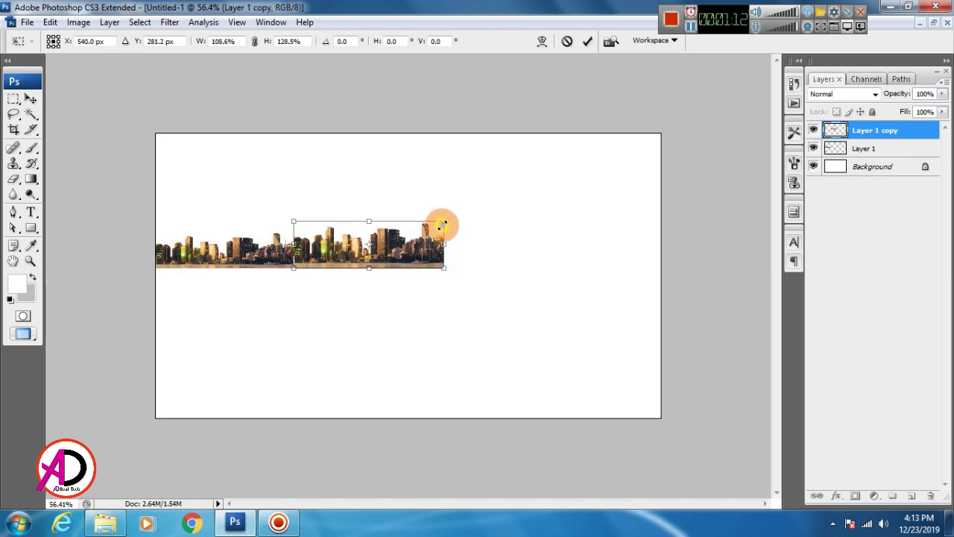
left_click_drag(442, 224, 442, 225)
double_click(414, 254)
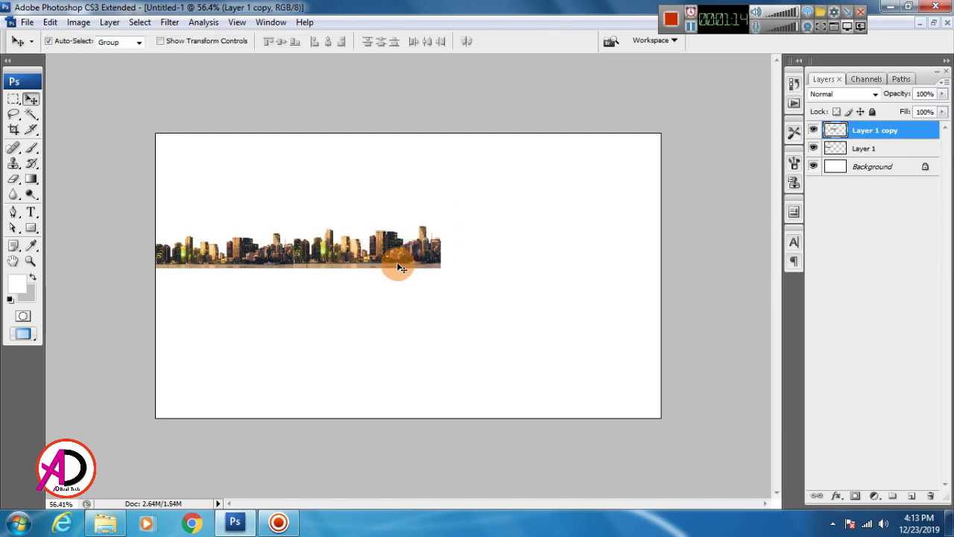
Add a third skyline copy at the right end of the row and stretch its width to about 107.6%.
left_click_drag(398, 267, 545, 260)
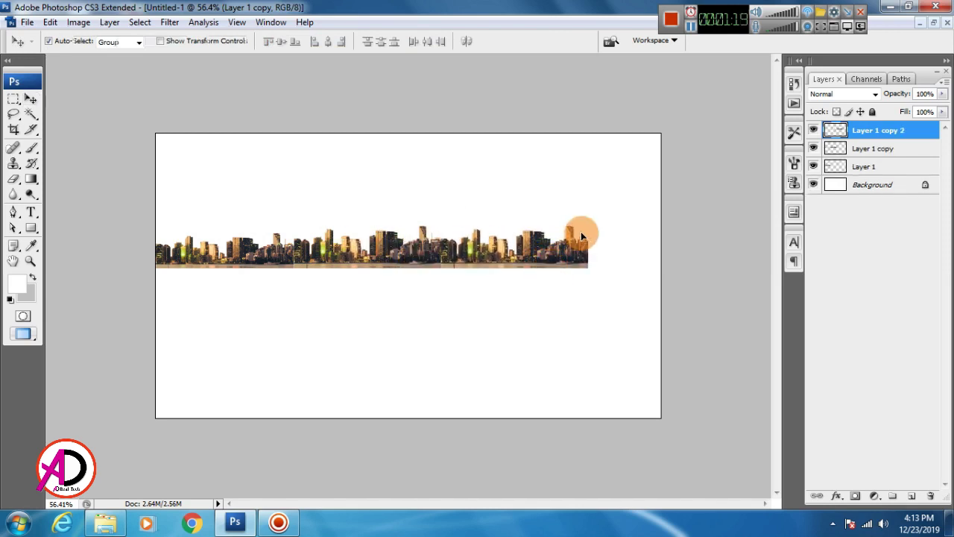
key("ctrl+t")
left_click_drag(588, 224, 601, 217)
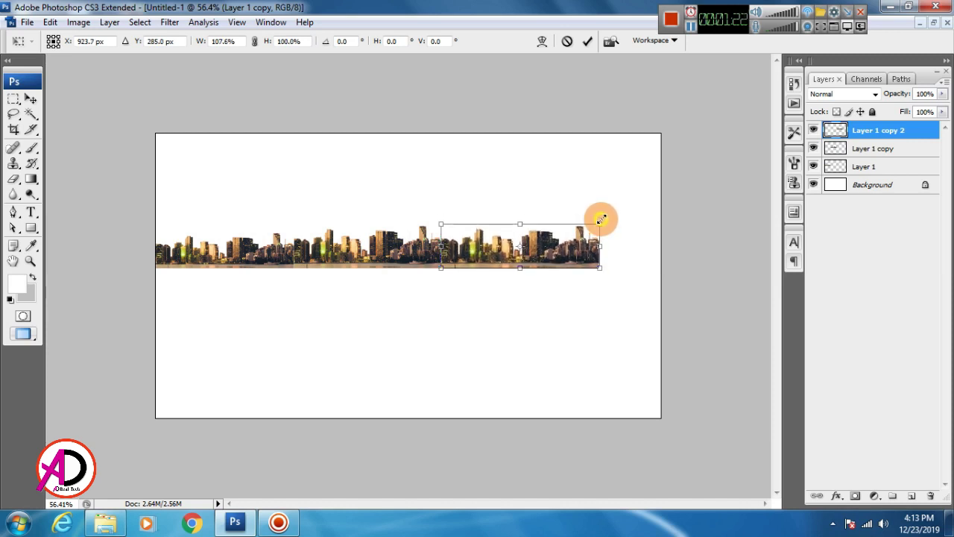
double_click(558, 253)
Add a fourth skyline copy running past the canvas's right edge and switch to full-screen mode with the menu bar.
left_click_drag(558, 256, 716, 254)
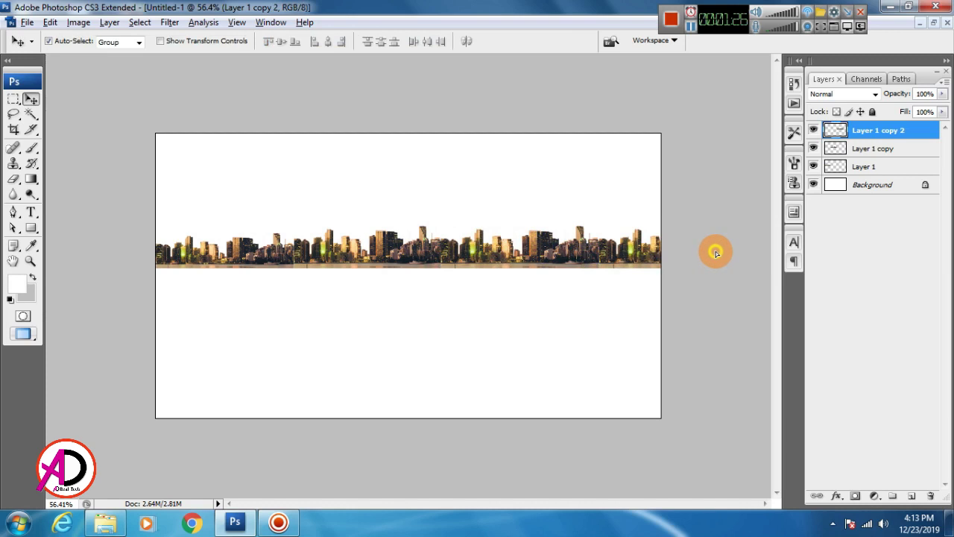
key("ctrl+j")
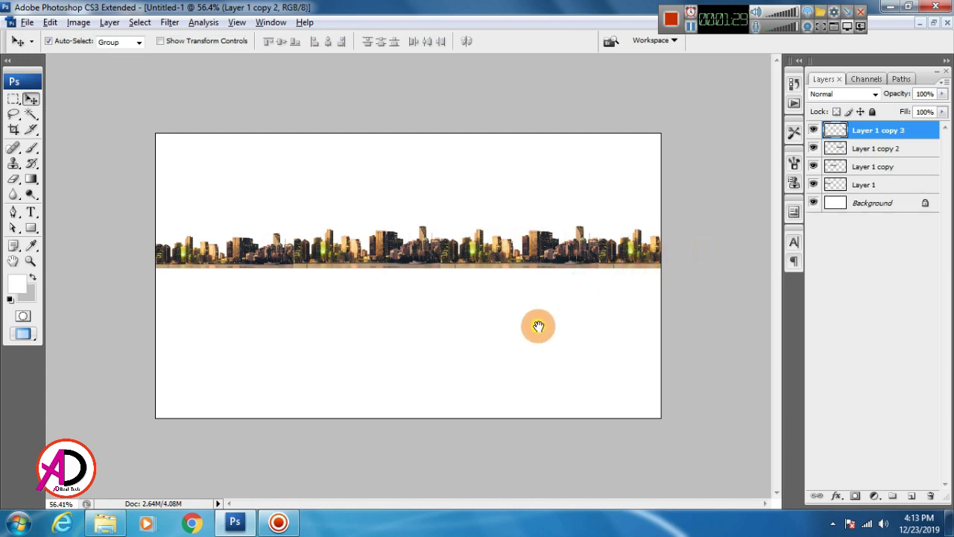
key("f")
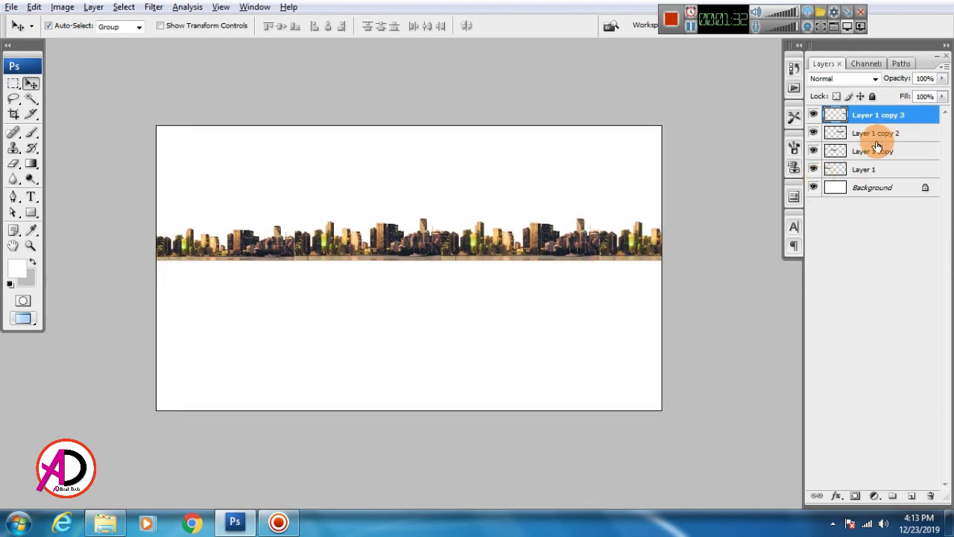
key("ctrl+e")
key("ctrl+e")
key("ctrl+e")
left_click_drag(505, 313, 487, 295)
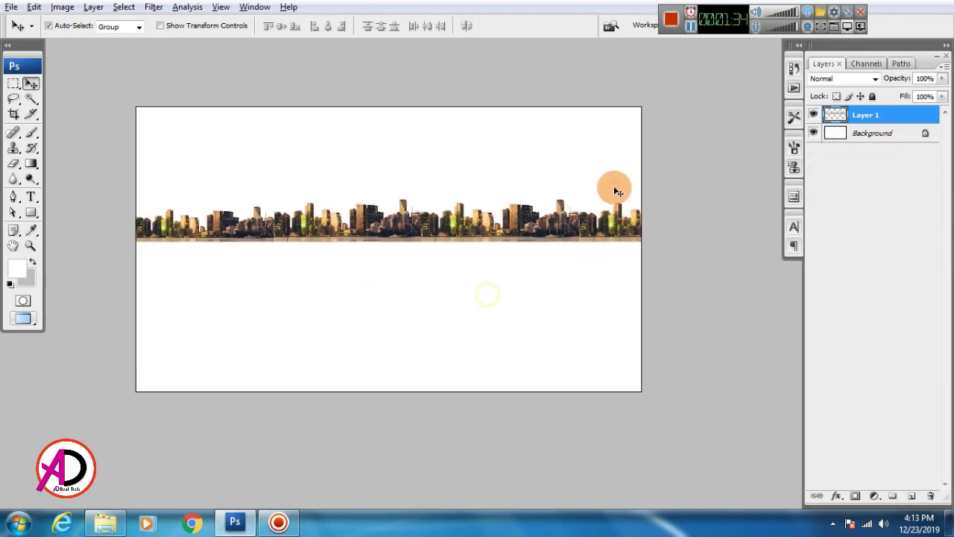
key("ctrl+j")
key("ctrl+j")
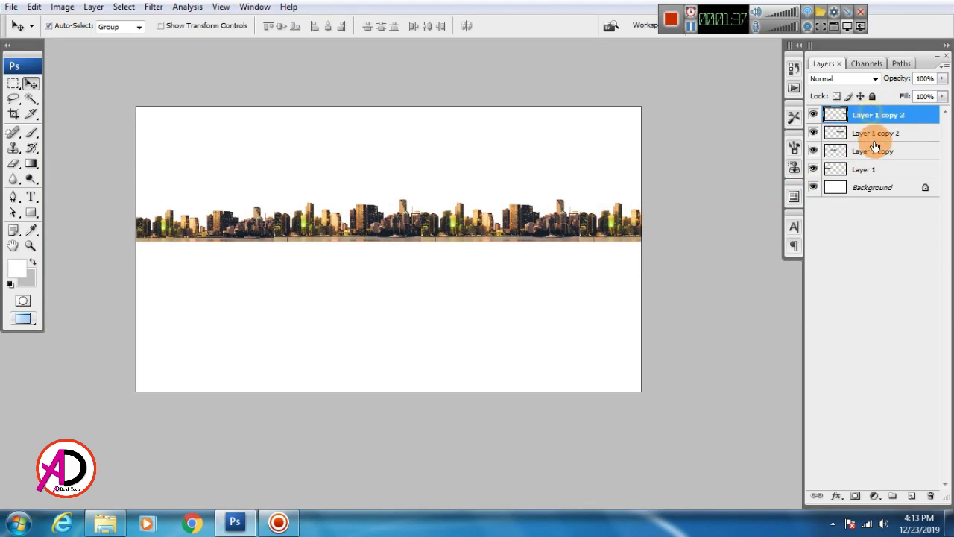
Merge the four skyline layers into one layer and move the skyline strip slightly lower on the canvas.
left_click(876, 135, "shift")
left_click(877, 151, "shift")
left_click(877, 169, "shift")
right_click(876, 170)
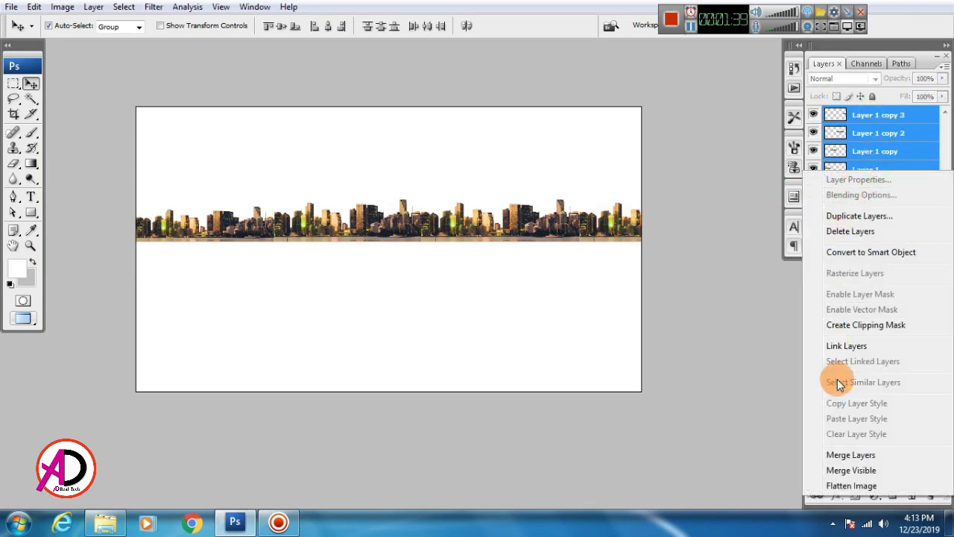
left_click(851, 455)
left_click_drag(482, 289, 417, 274)
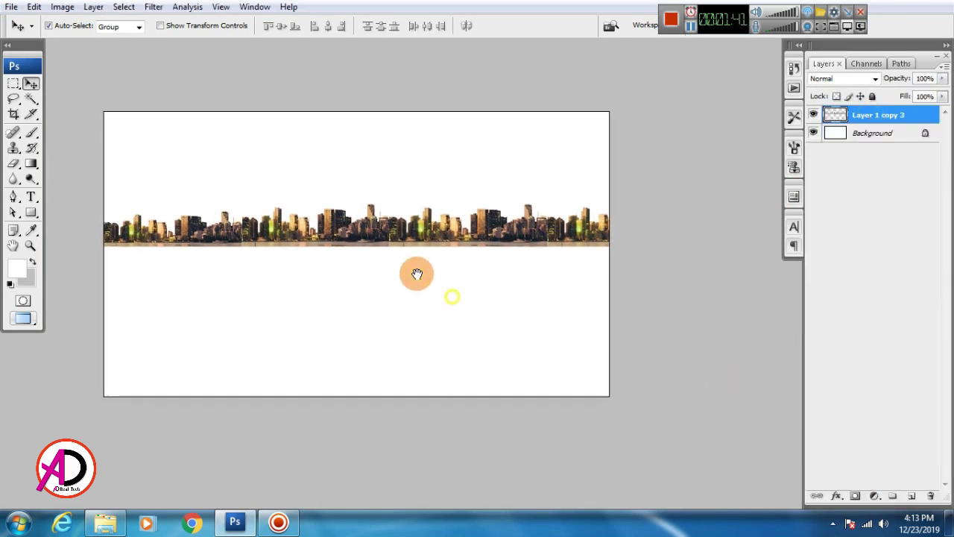
left_click_drag(364, 234, 363, 256)
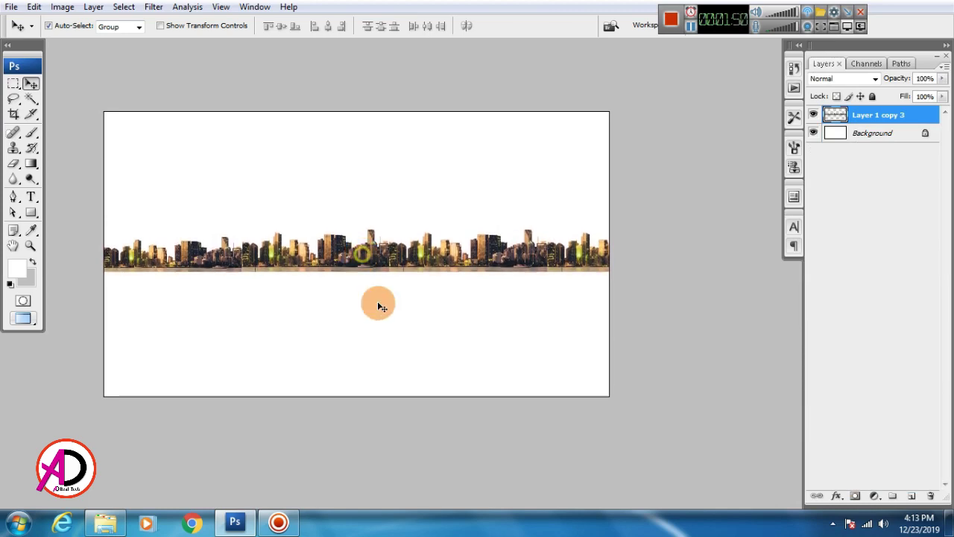
Switch to the file explorer and open the "100+ Sky Background for Poster Design" folder inside My Design Collection on drive E.
left_click(105, 524)
left_click(60, 281)
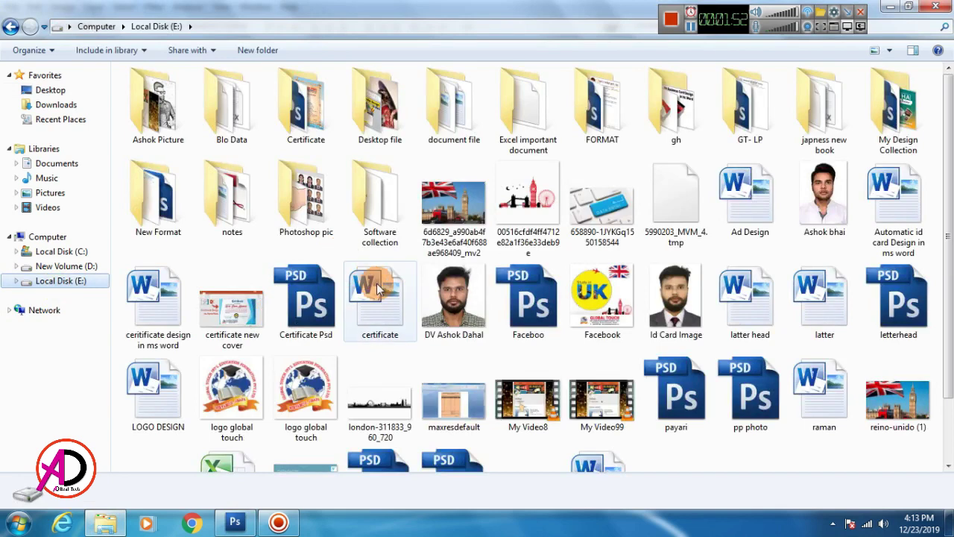
left_click(312, 221)
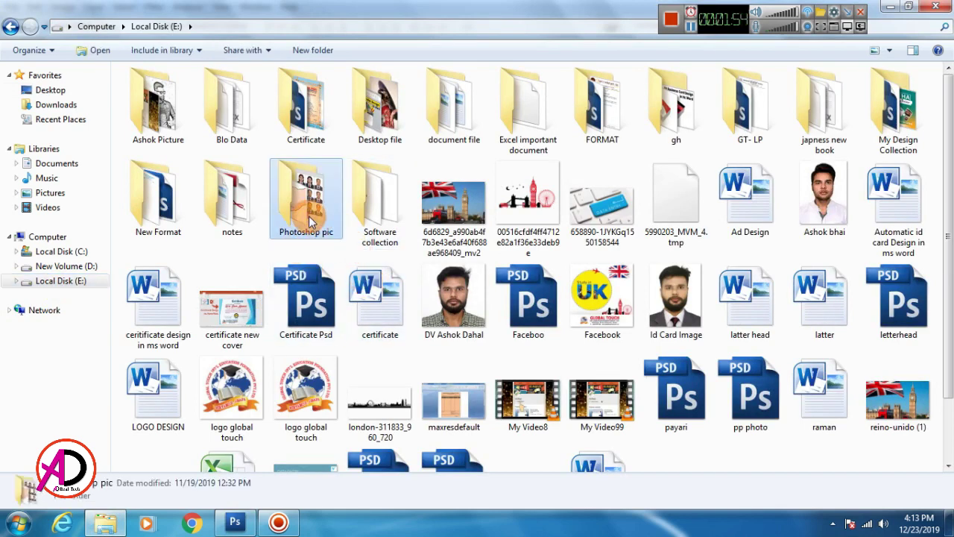
double_click(900, 125)
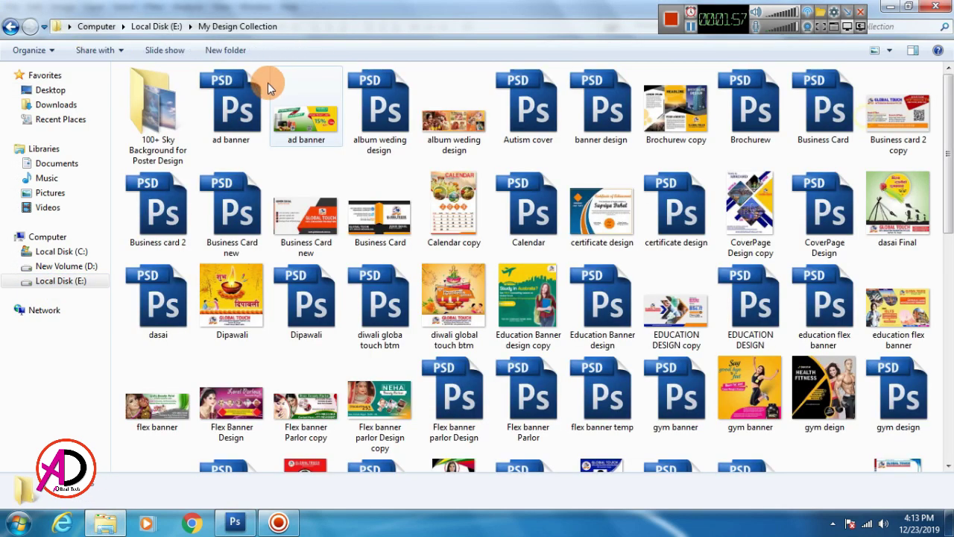
double_click(158, 112)
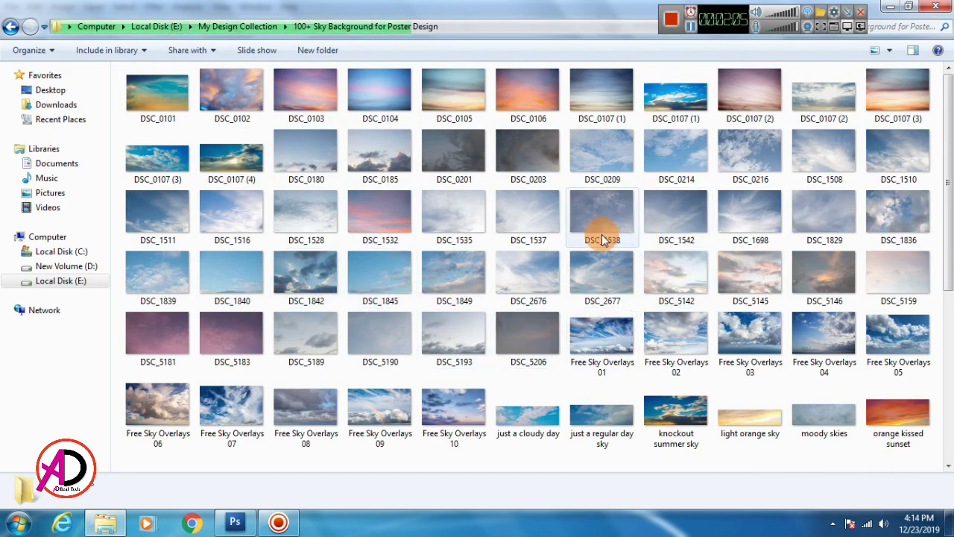
Open the Free Sky Overlays 09 image in Photoshop as a candidate sky background and return to the banner document.
left_click(594, 287)
left_click(367, 412)
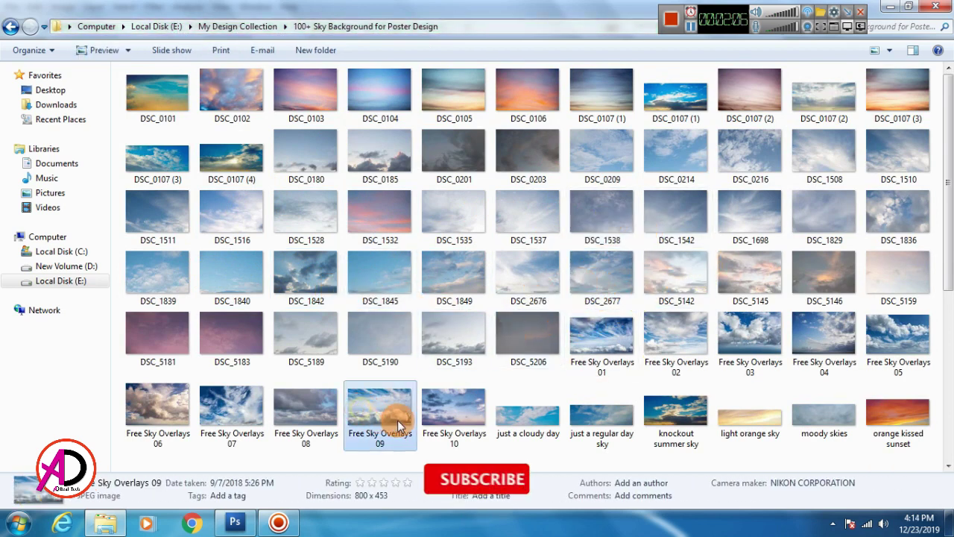
left_click(291, 410)
left_click(365, 421)
left_click(457, 417)
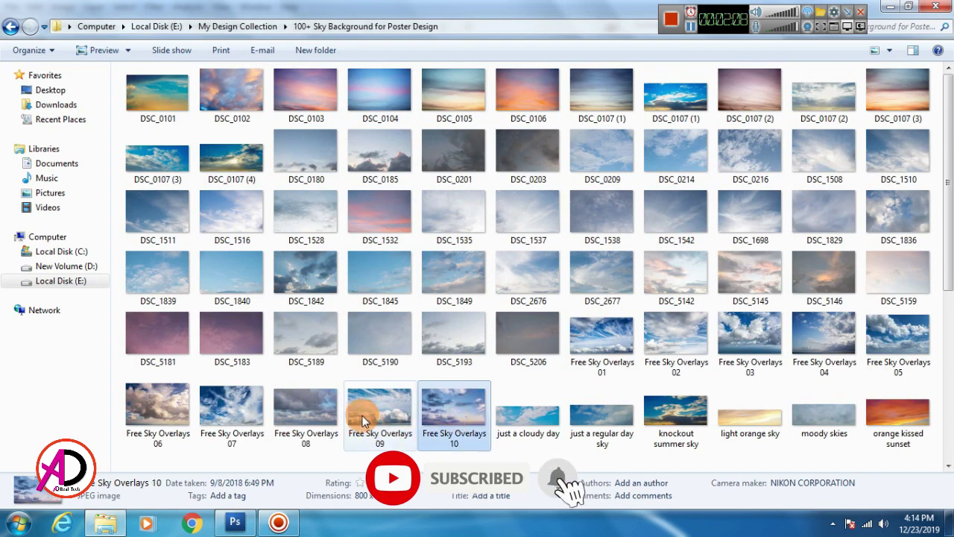
left_click_drag(362, 419, 341, 245)
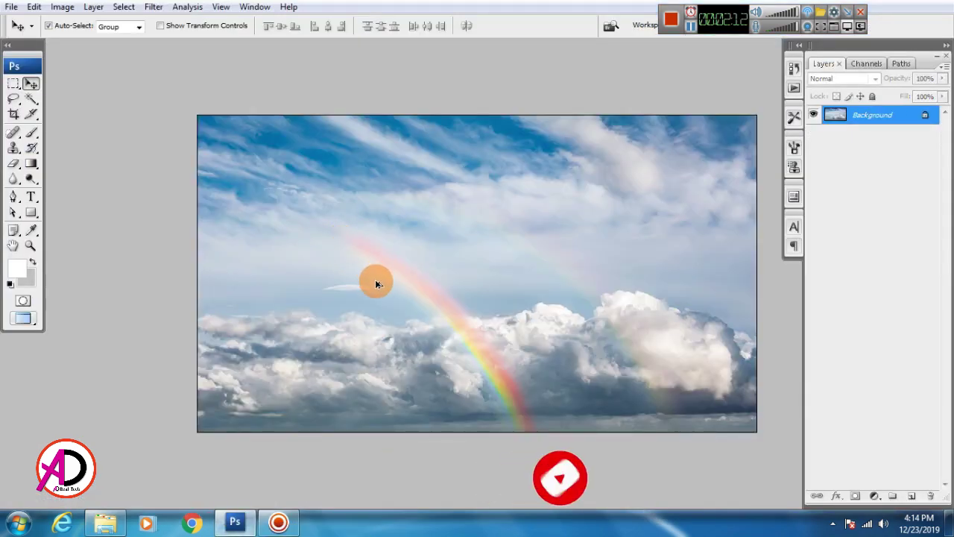
key("ctrl+Tab")
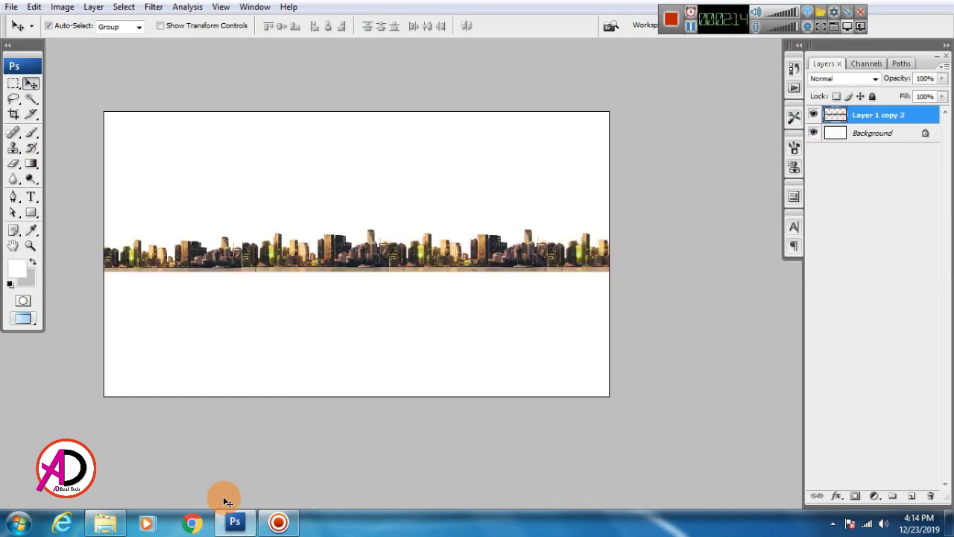
Preview the "just a cloudy day" image and look through the other sky images in the folder.
left_click(112, 521)
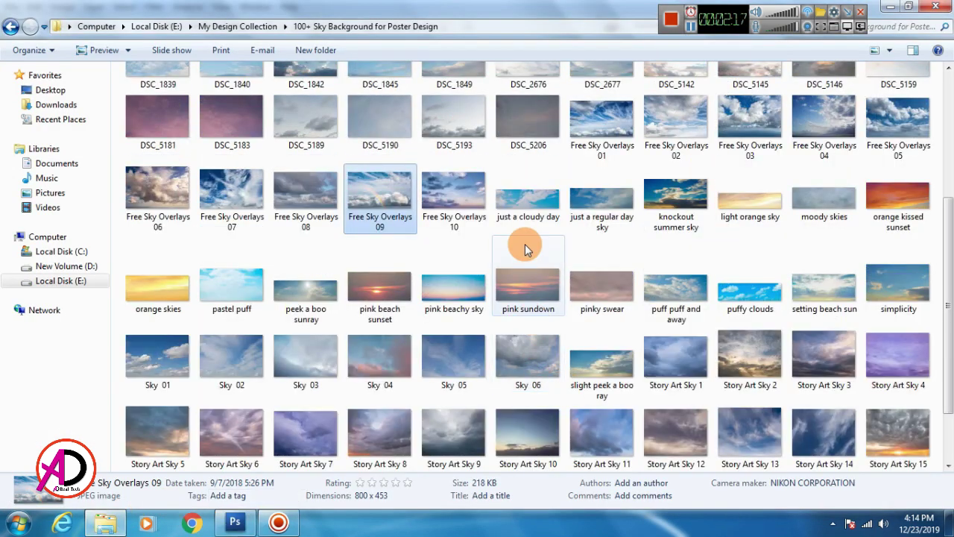
double_click(524, 204)
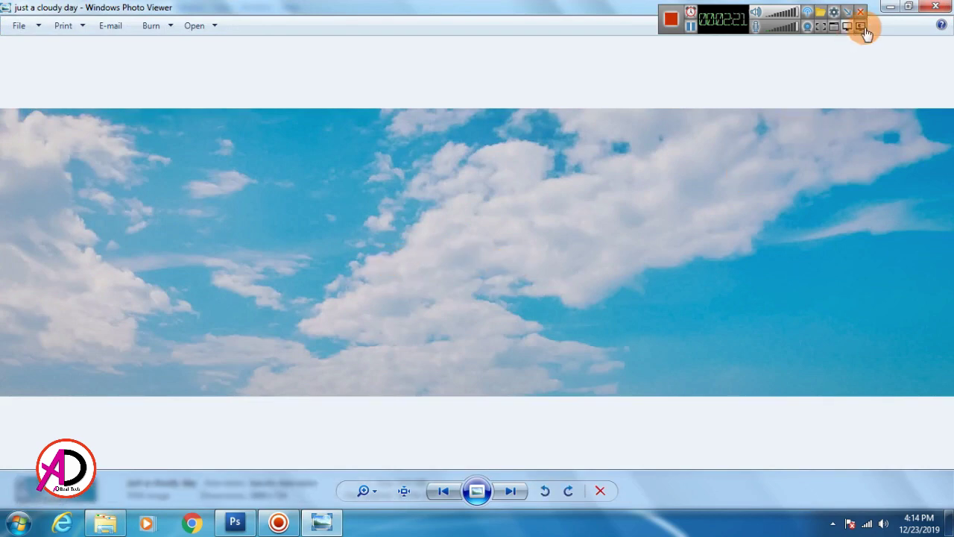
left_click(941, 6)
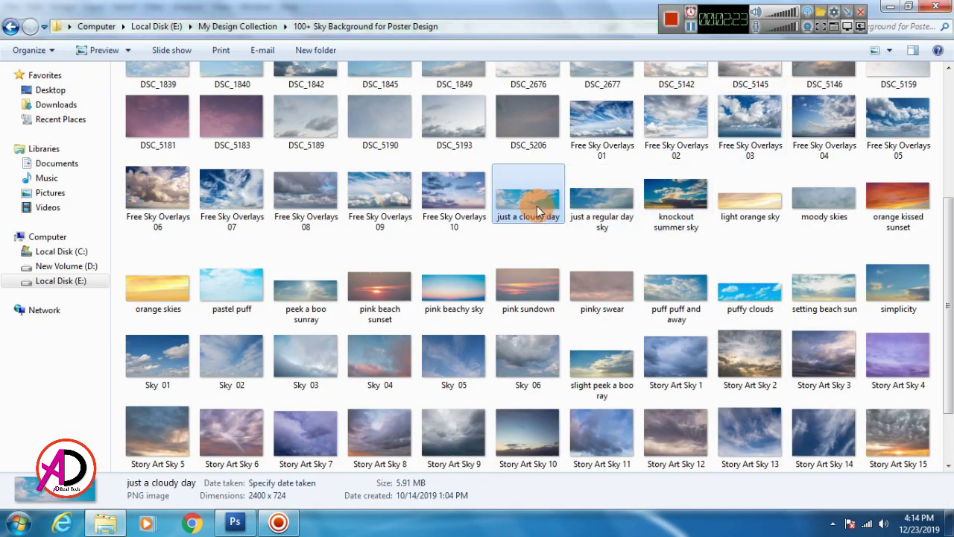
scroll(366, 262, "up", 4)
left_click(152, 101)
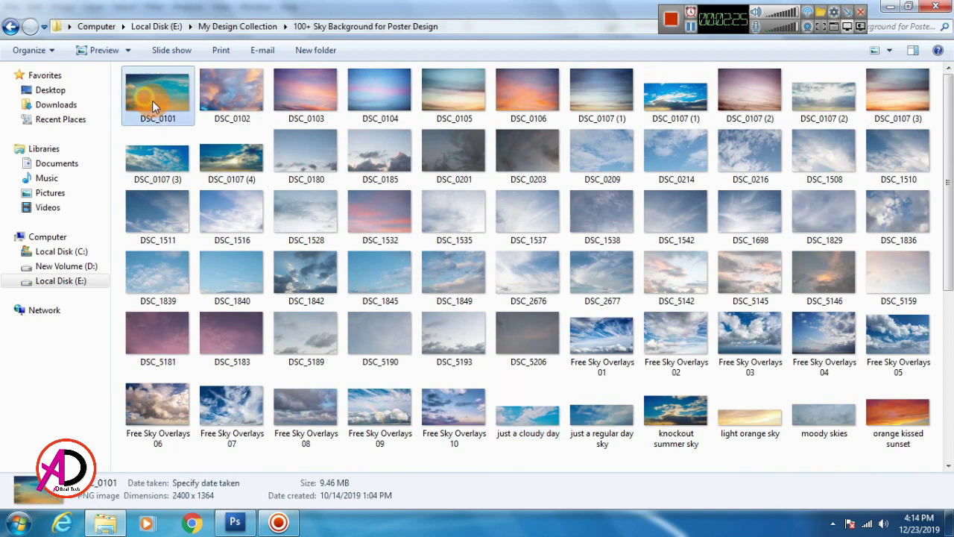
left_click(353, 116)
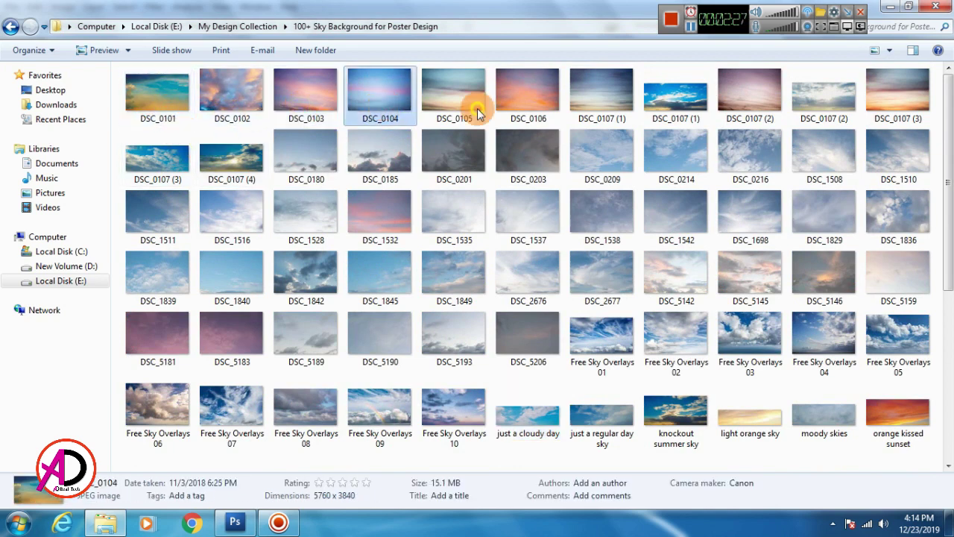
left_click(495, 108)
left_click(705, 123)
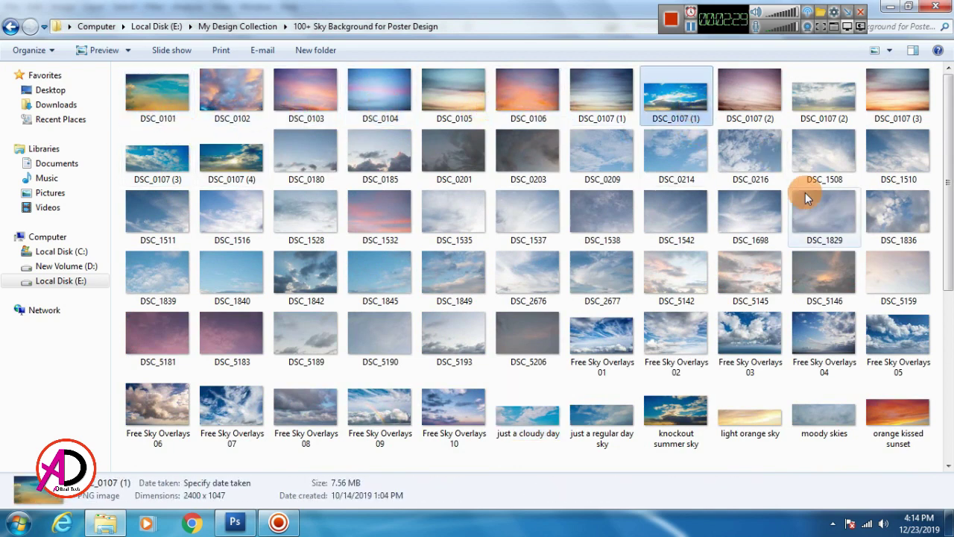
Open the DSC_0107 (3) sunset sky image in Photoshop and close it again.
left_click(904, 115)
left_click_drag(907, 103, 303, 287)
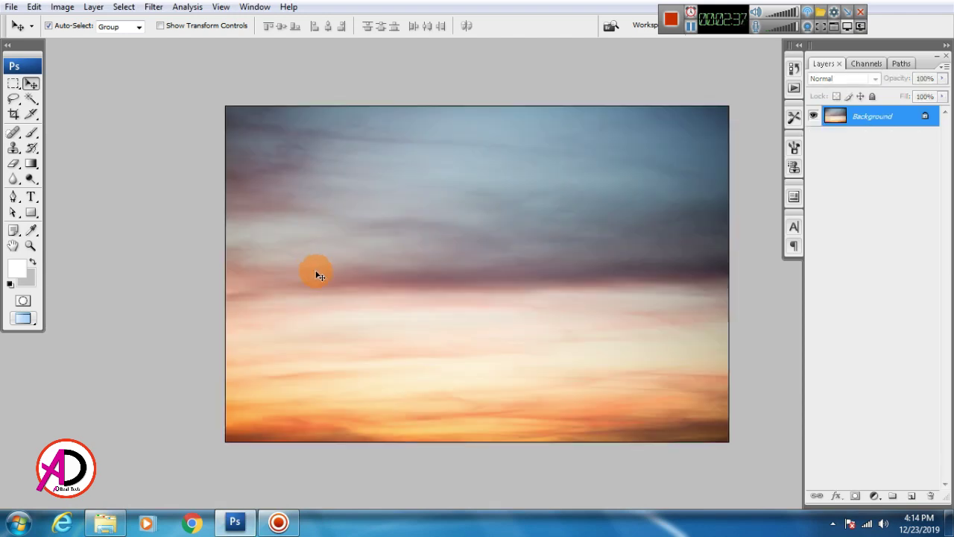
key("ctrl+w")
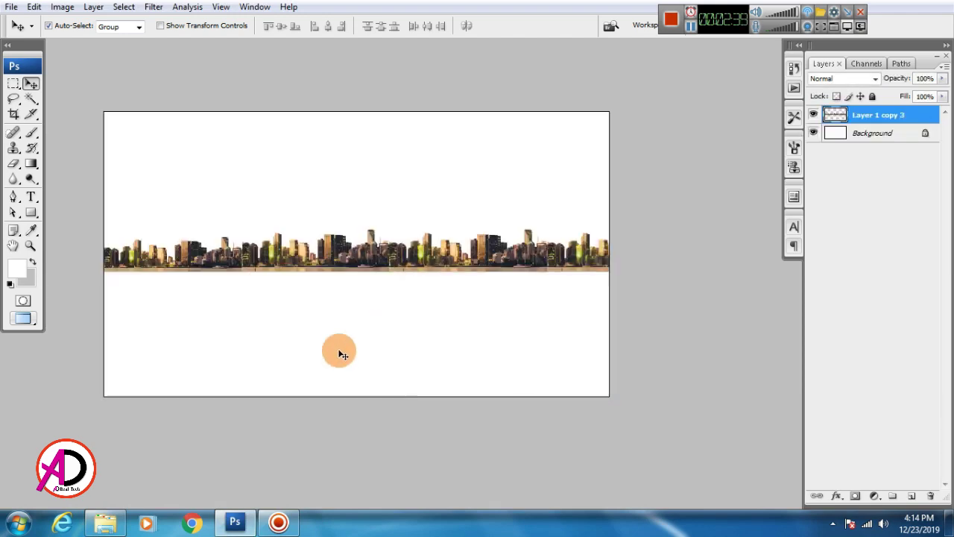
Open the DSC_0101 sky image in Photoshop, copy all of it and paste it into the banner document.
left_click(100, 525)
left_click(157, 115)
left_click_drag(157, 115, 403, 278)
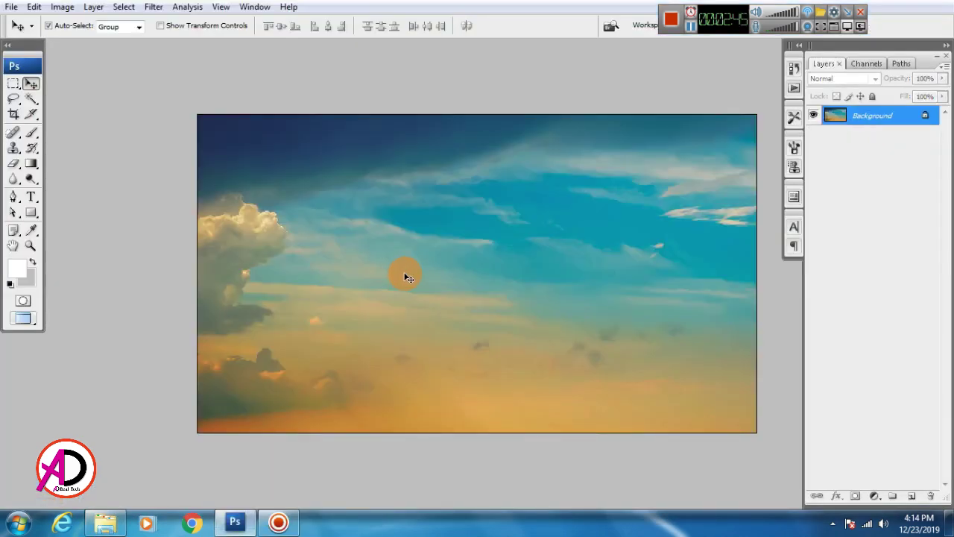
key("ctrl+a")
key("ctrl+w")
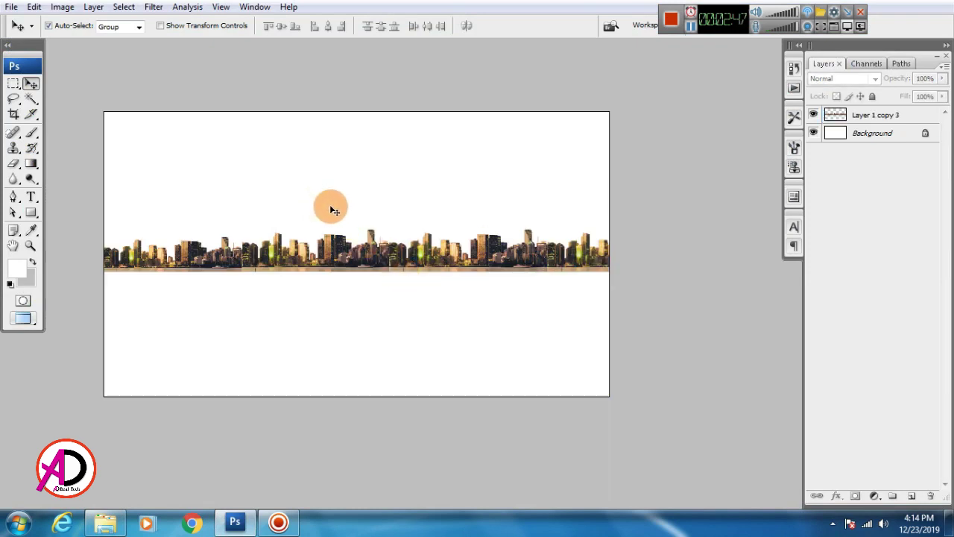
key("ctrl+v")
Scale the pasted sky to about 54% width and 41.1% height, aligning its lower edge with the base of the skyline.
key("ctrl+t")
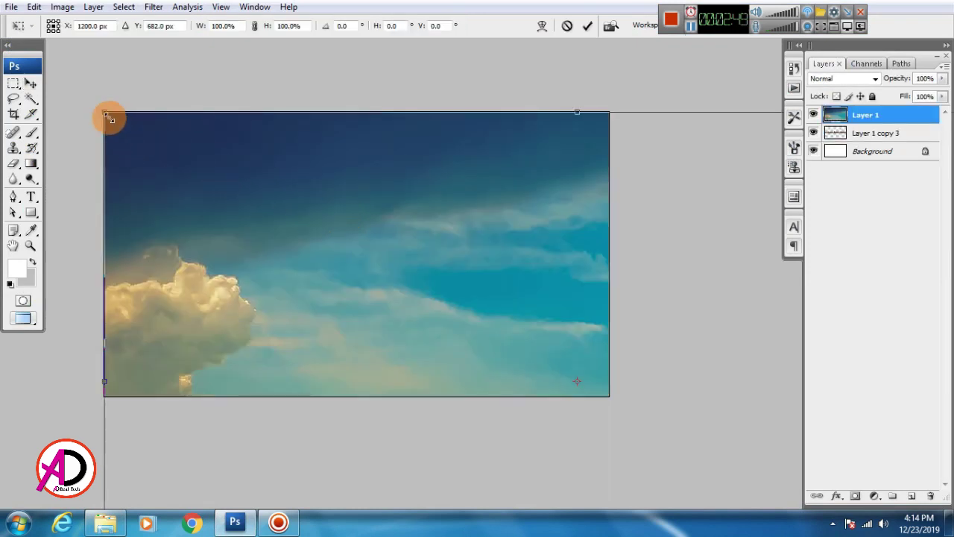
left_click_drag(106, 115, 384, 360)
left_click_drag(464, 348, 161, 168)
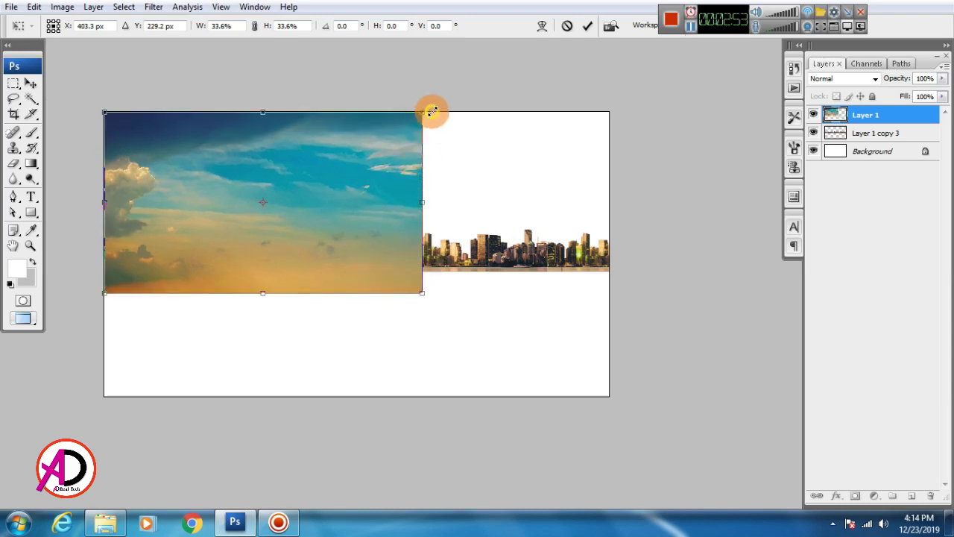
left_click_drag(432, 112, 615, 71)
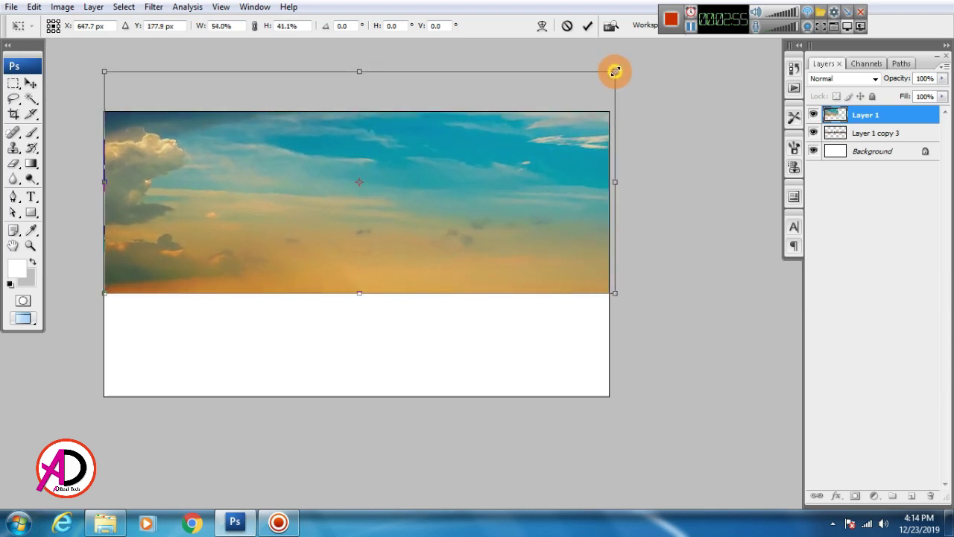
mouse_move(542, 225)
left_mouse_down()
mouse_move(545, 177)
mouse_move(542, 209)
left_mouse_up()
key("Return")
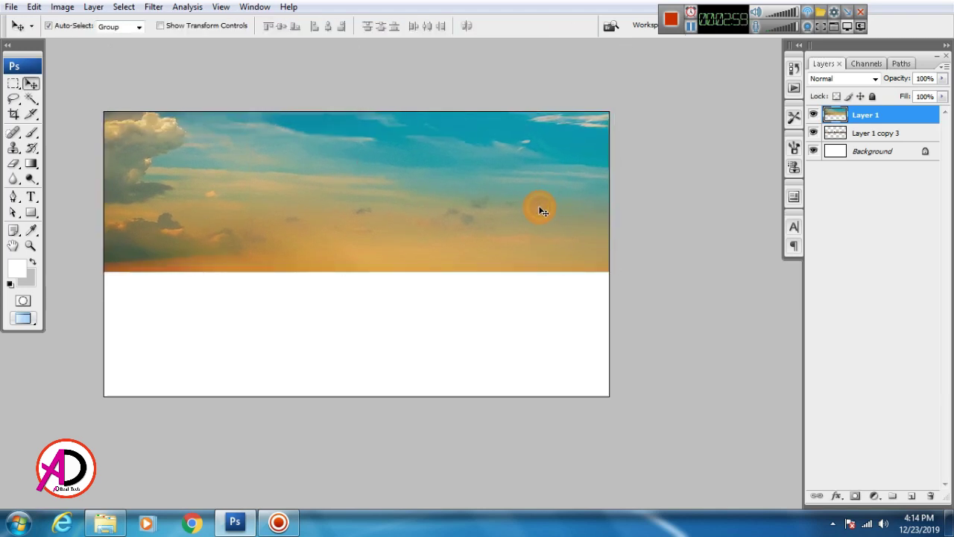
Move the sky layer beneath the skyline layer in the stacking order.
left_click_drag(908, 121, 916, 142)
left_click(713, 324)
left_click_drag(376, 331, 446, 398)
left_click(339, 221)
scroll(381, 342, "up", 1)
scroll(404, 295, "down", 3)
scroll(420, 307, "up", 1)
left_click(426, 237)
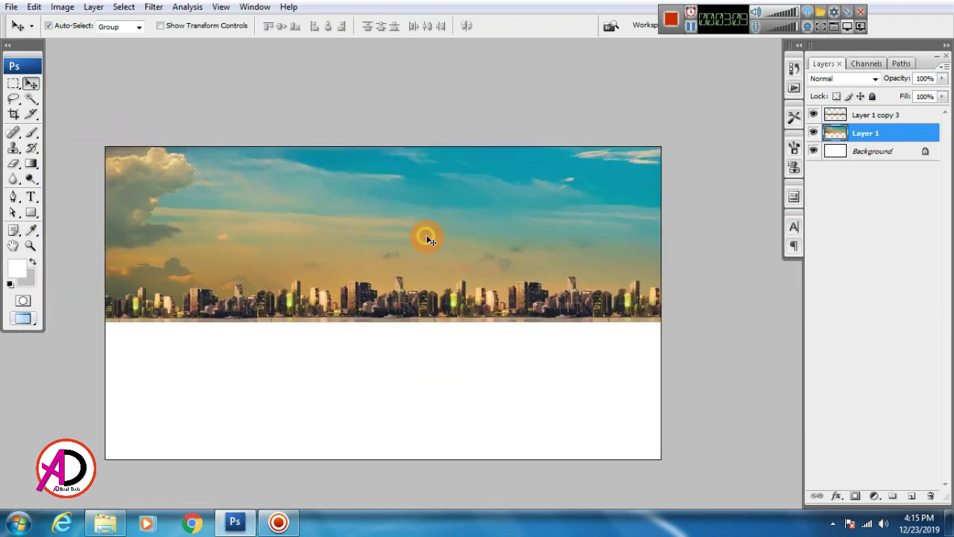
Narrow the sky layer to 98.8% width to match the canvas and stretch it slightly taller.
key("ctrl+t")
left_click_drag(668, 199, 662, 200)
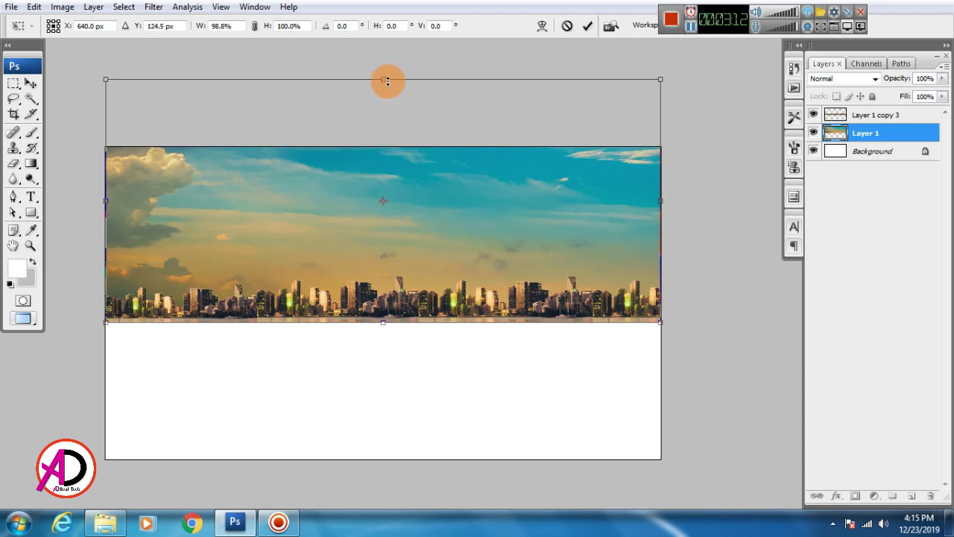
mouse_move(387, 80)
left_mouse_down()
mouse_move(385, 104)
mouse_move(392, 69)
left_mouse_up()
double_click(452, 231)
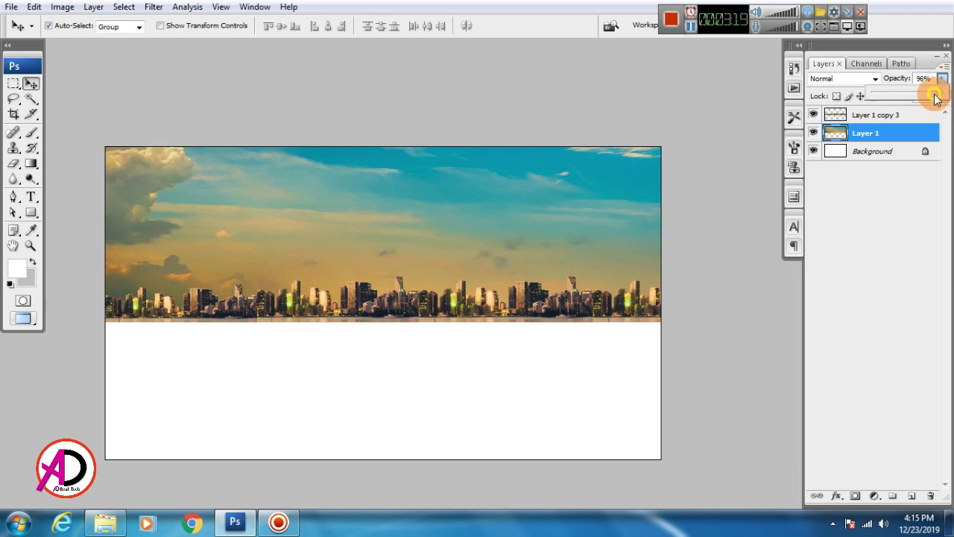
Lower the sky layer's opacity to 71%.
left_click_drag(936, 99, 928, 101)
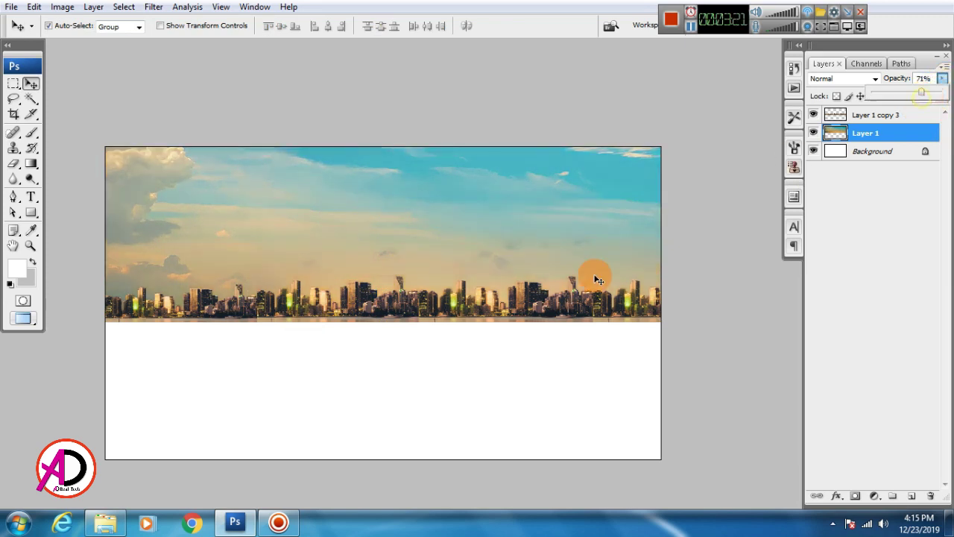
left_click(532, 416)
key("space")
left_click_drag(556, 428, 559, 407)
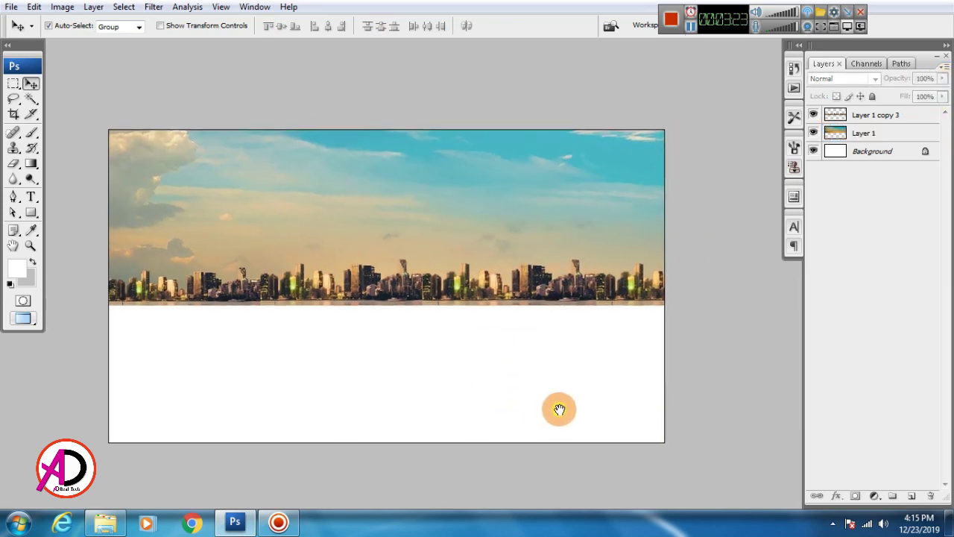
Open the grey gradient "images" file from the Desktop in Photoshop, copy all of it and paste it into the banner.
left_click(104, 523)
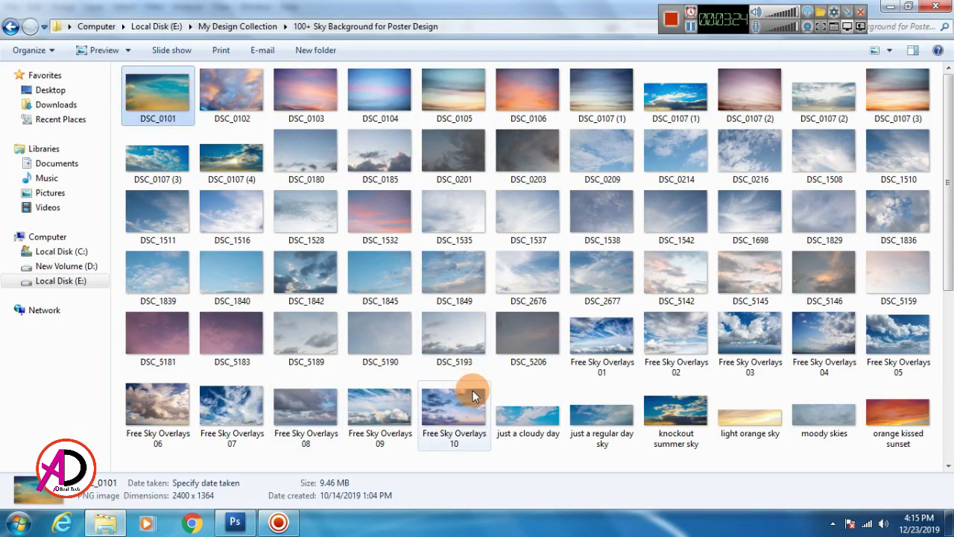
left_click(48, 88)
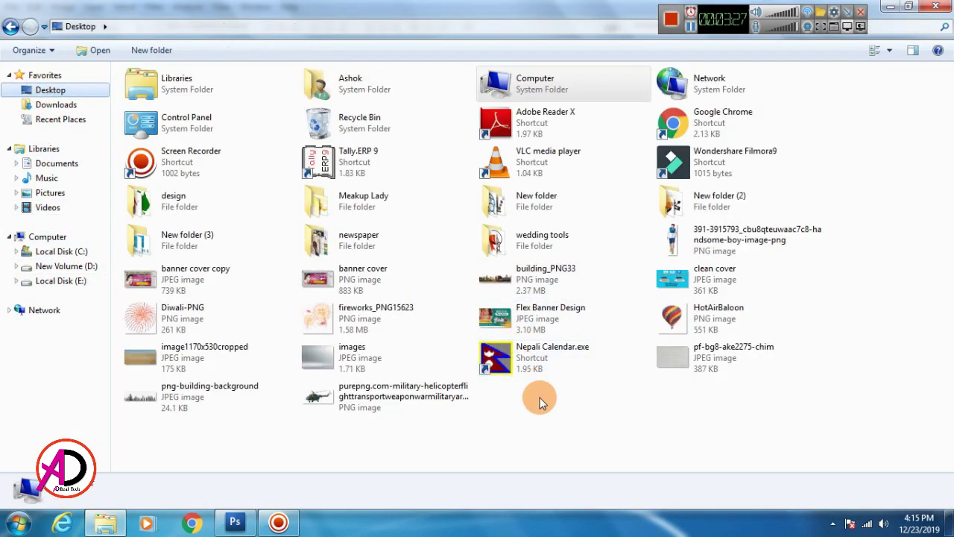
left_click(373, 364)
left_click_drag(365, 359, 335, 340)
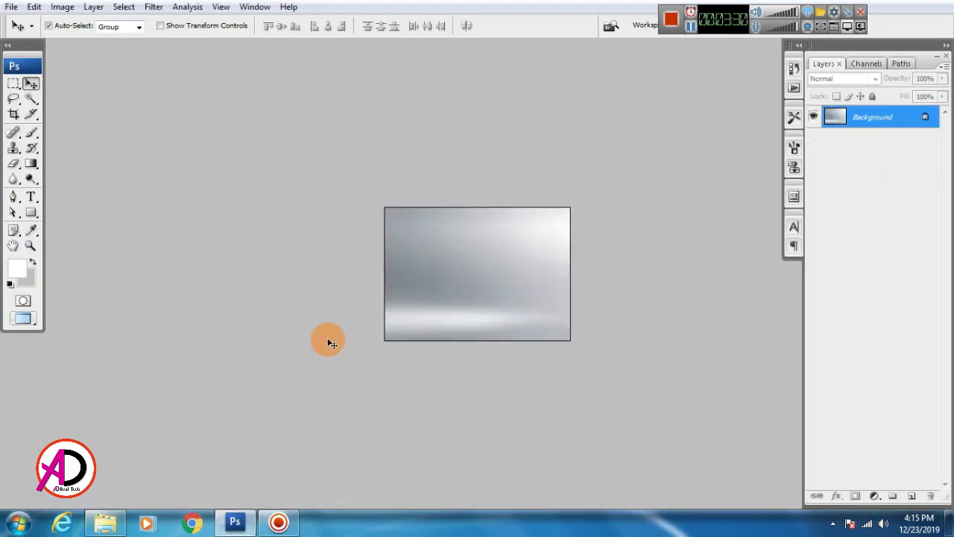
key("ctrl+a")
key("ctrl+Tab")
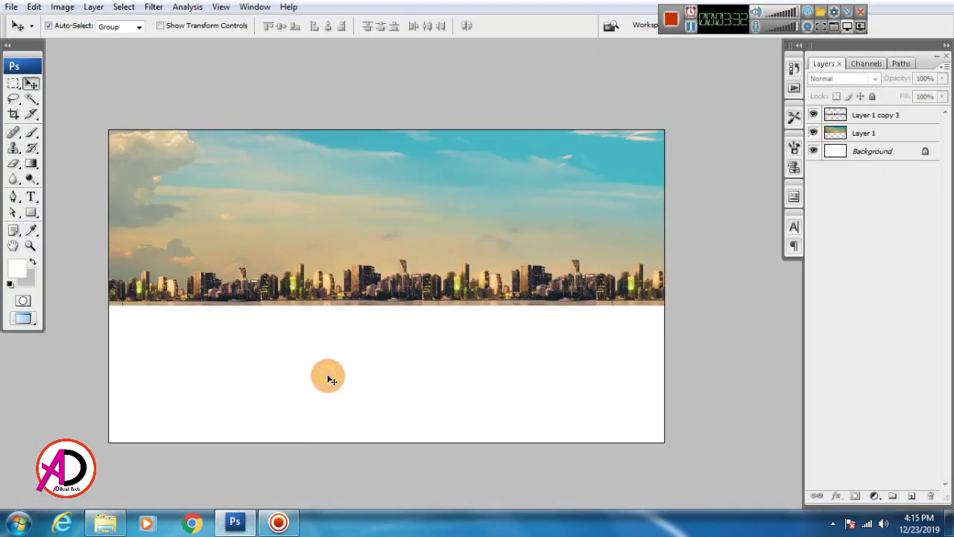
key("ctrl+v")
Place the grey gradient directly below the skyline and stretch it to 483% width and 180.5% height to cover the white area.
left_click_drag(292, 340, 172, 343)
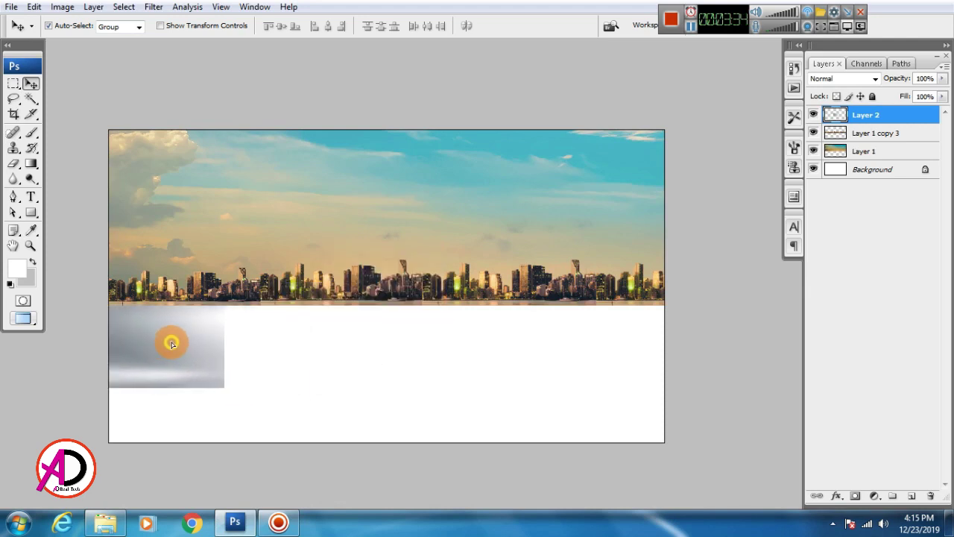
key("ctrl+t")
left_click_drag(224, 308, 663, 306)
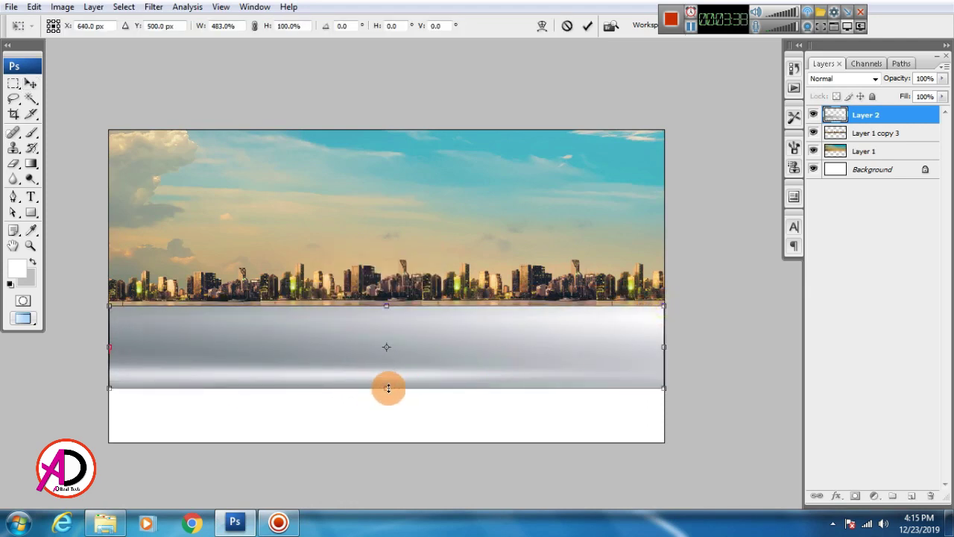
left_click_drag(386, 388, 396, 453)
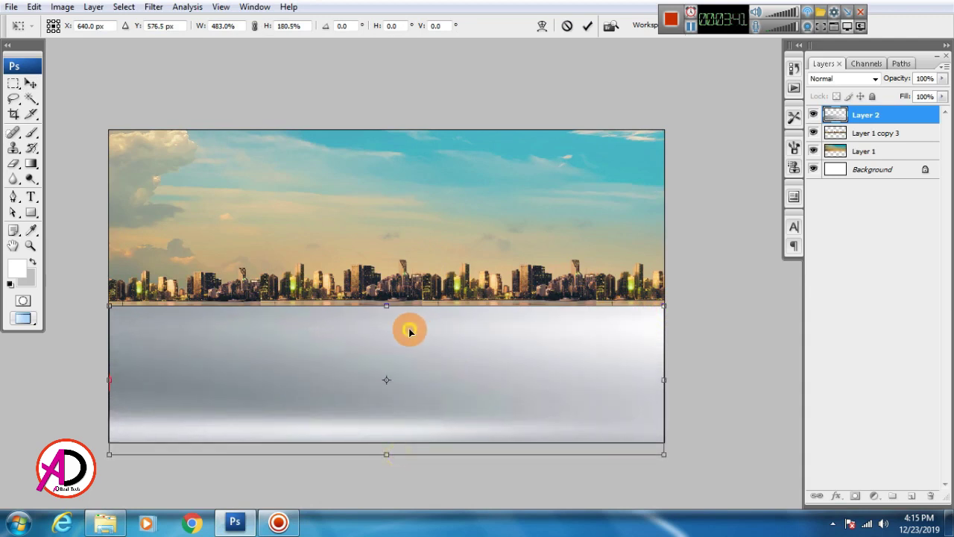
key("Return")
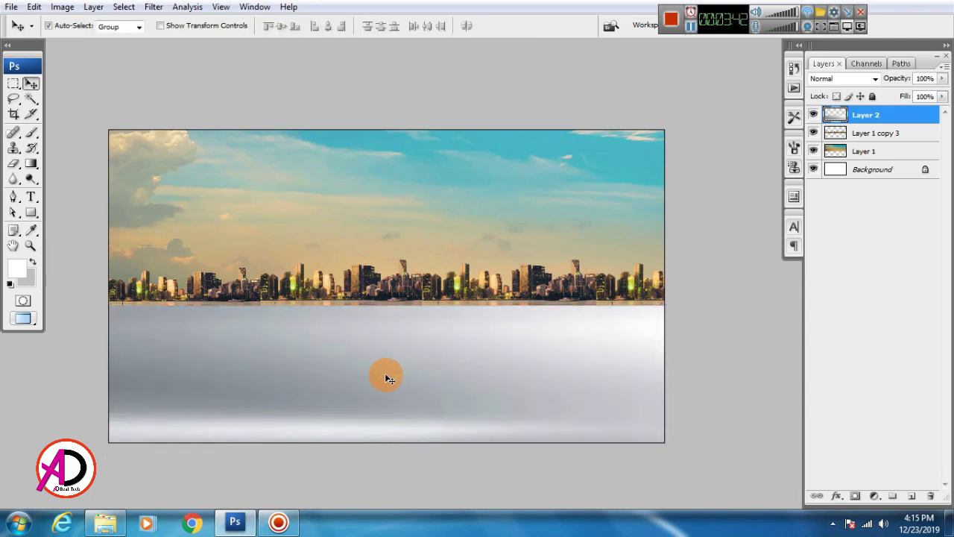
key("ctrl+t")
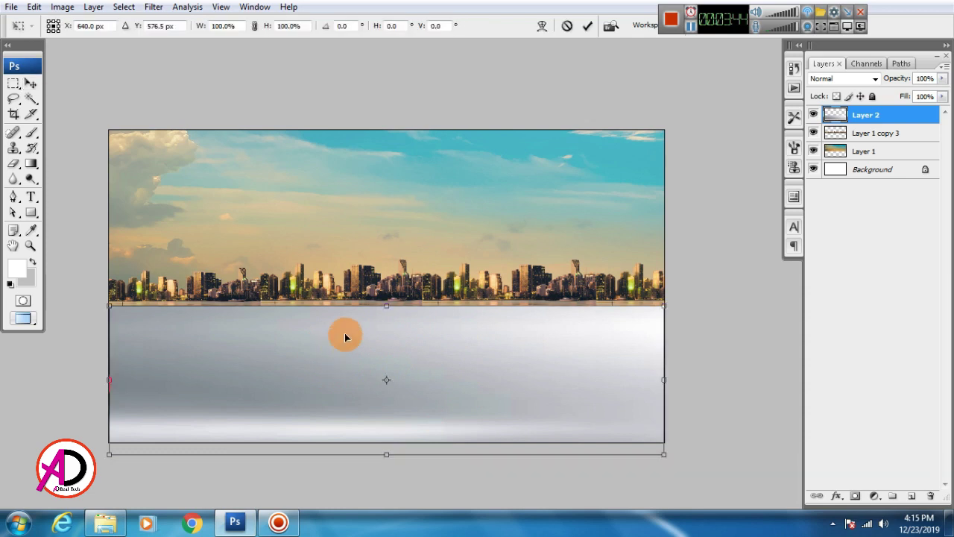
left_click_drag(388, 305, 395, 325)
key("Return")
left_click_drag(437, 380, 420, 399)
Nudge the city skyline layer slightly downward so its water strip tucks behind the grey gradient.
left_click(375, 313)
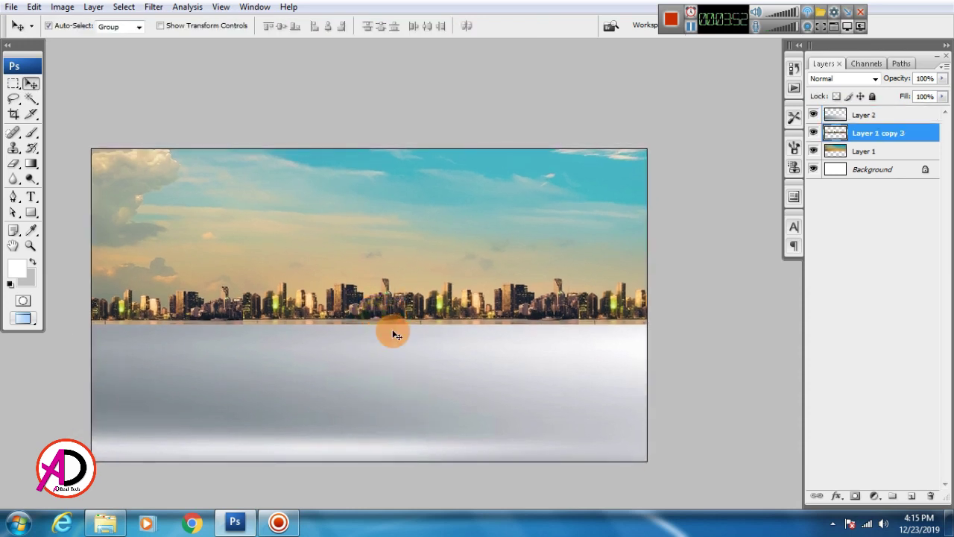
key("Down")
key("Down")
key("Down")
key("Down")
key("Down")
key("Down")
key("Down")
key("Down")
key("Down")
key("Down")
key("Down")
key("Down")
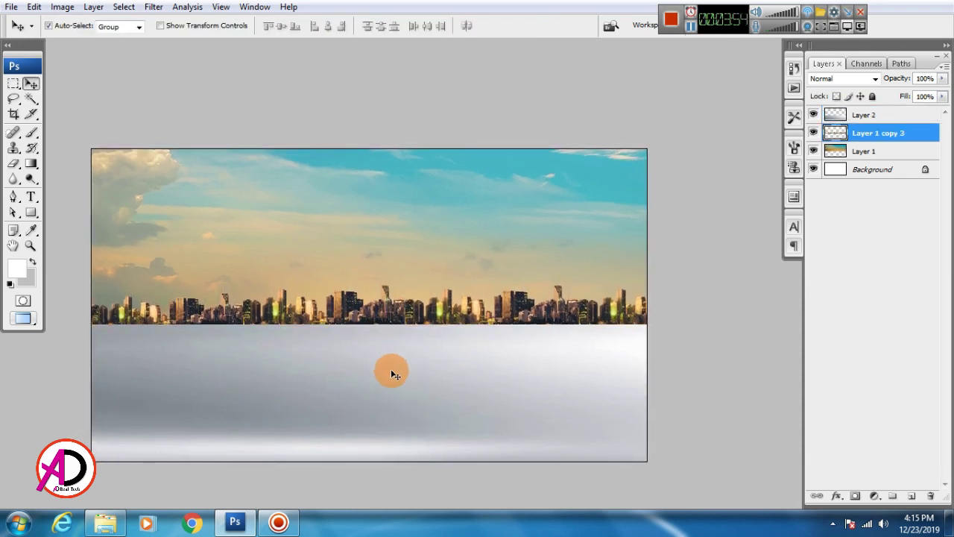
Reduce the grey gradient layer's height to 93% by lowering its top edge to uncover the skyline's water strip.
left_click(398, 378)
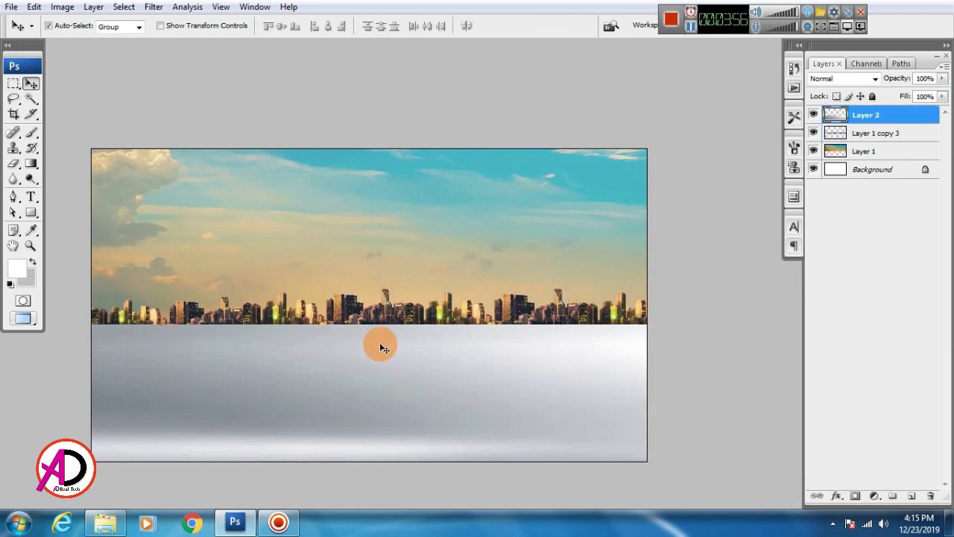
key("ctrl+t")
left_click_drag(376, 328, 373, 337)
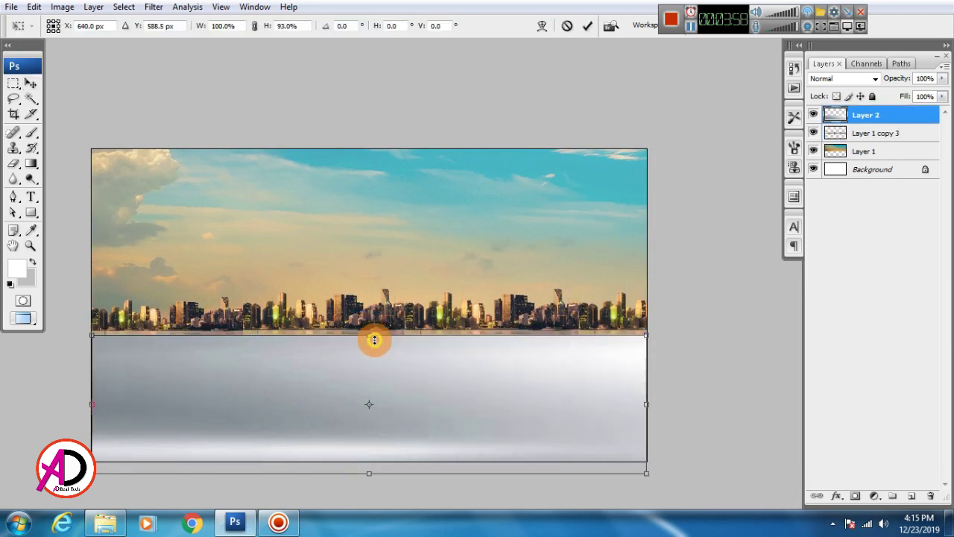
key("Return")
Add the white text "2020" in 60 pt Arial Black and position it across the middle of the banner.
left_click_drag(424, 370, 470, 375)
scroll(386, 376, "up", 2)
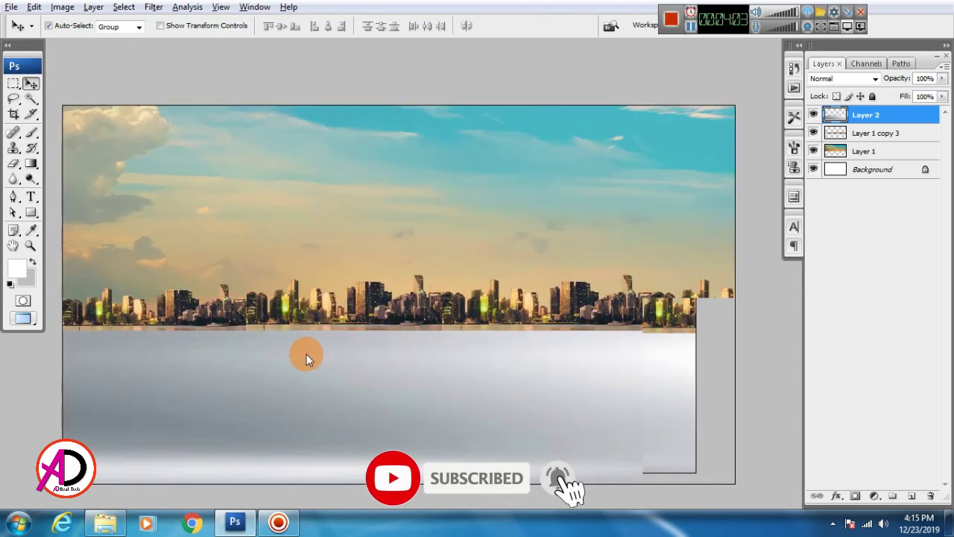
left_click_drag(383, 362, 420, 316)
scroll(323, 351, "down", 1)
scroll(322, 353, "up", 1)
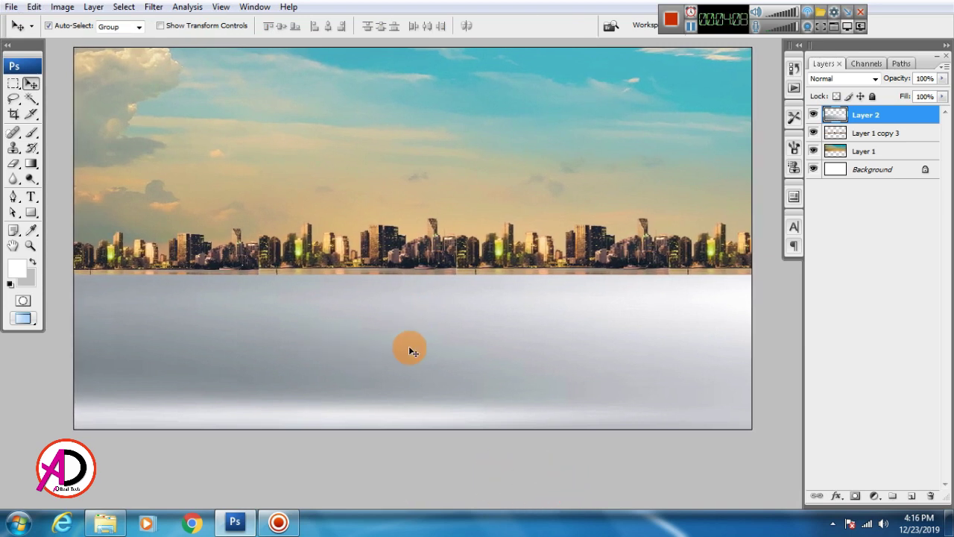
left_click_drag(409, 349, 429, 347)
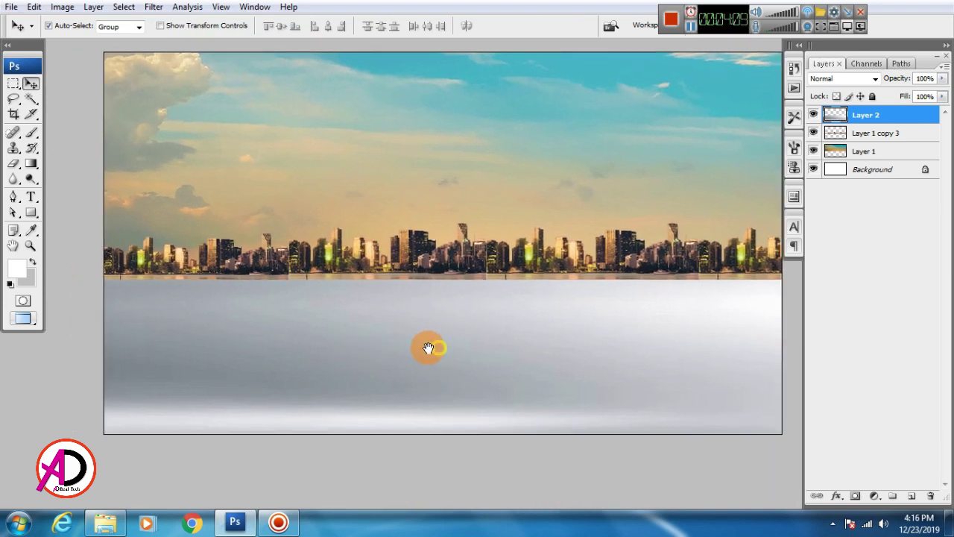
left_click(279, 303)
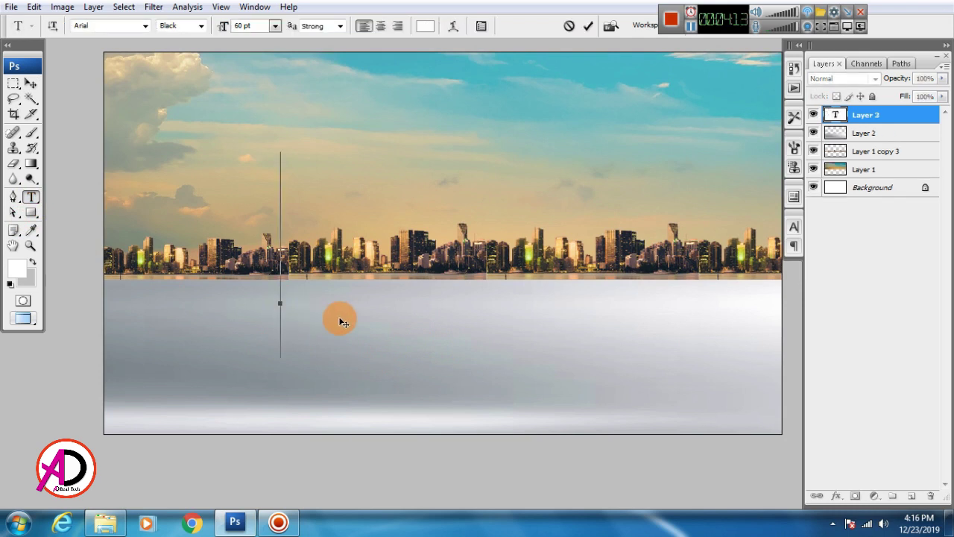
type("2020")
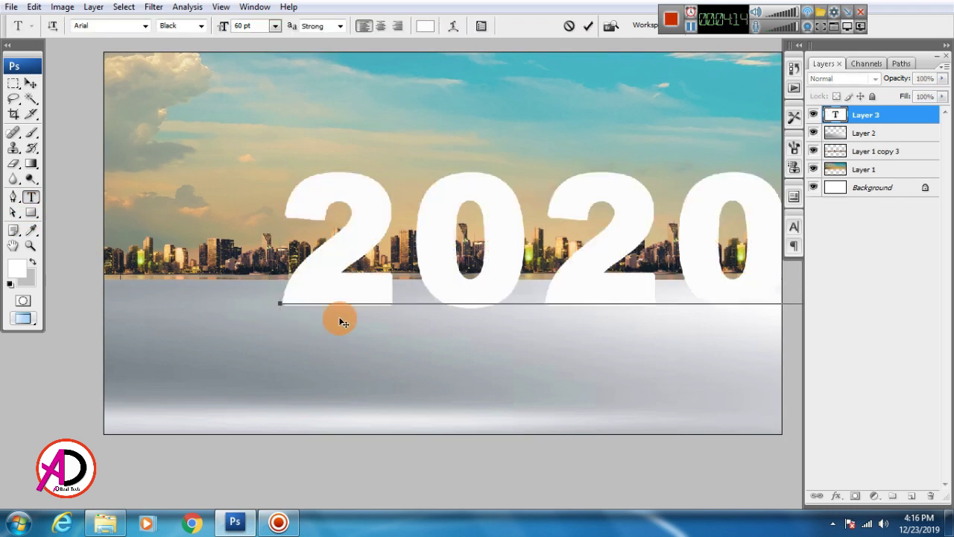
left_click(31, 83)
left_click_drag(315, 272, 240, 290)
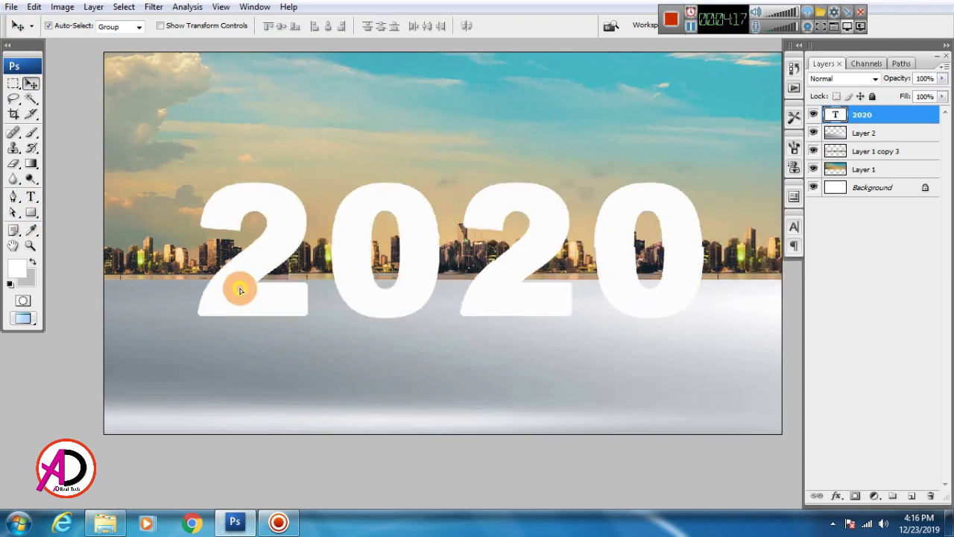
Scale the 2020 text proportionally to 63.3% and place it centrally across the line between skyline and gradient.
key("ctrl+t")
left_click_drag(714, 162, 643, 209)
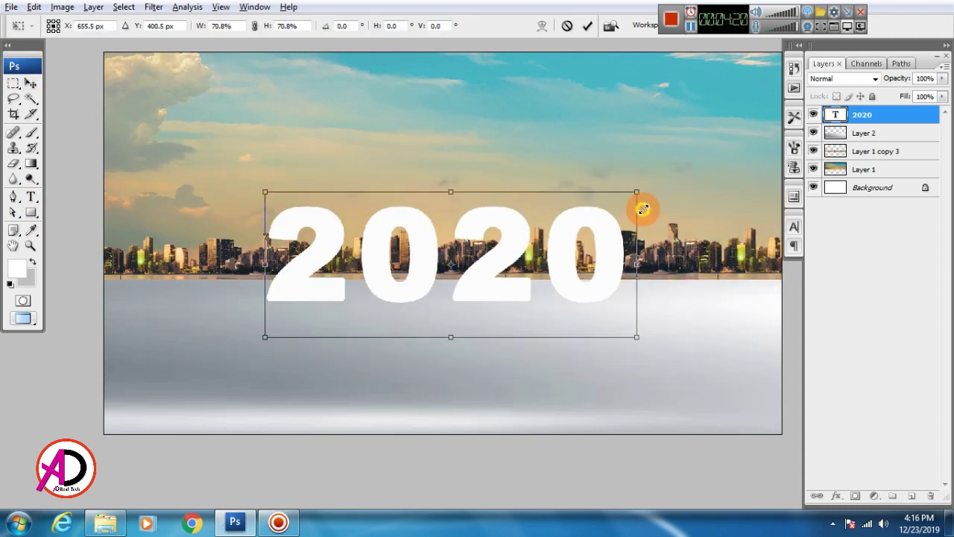
left_click_drag(520, 247, 522, 248)
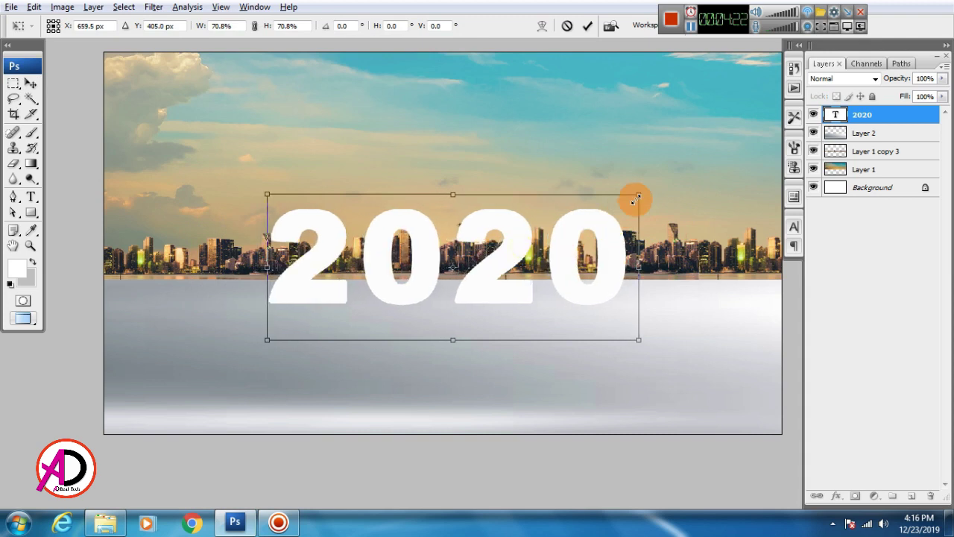
left_click_drag(637, 196, 626, 222)
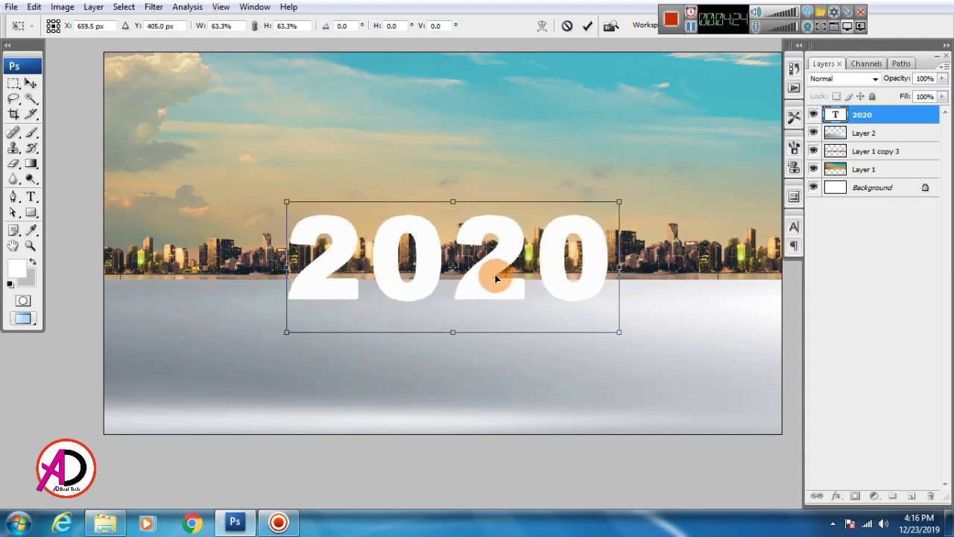
mouse_move(496, 278)
left_mouse_down()
mouse_move(493, 296)
mouse_move(481, 287)
left_mouse_up()
key("Return")
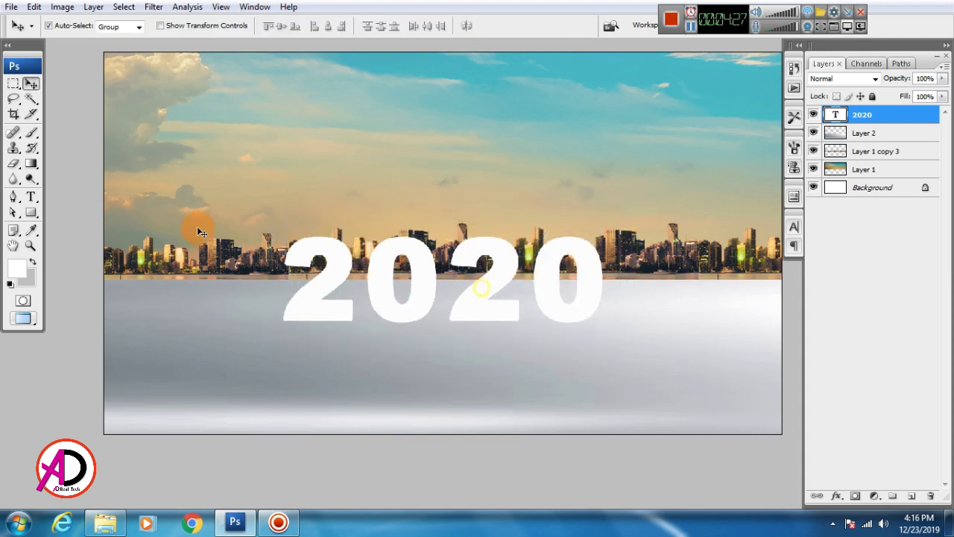
Insert a space in the middle of the text to read "20 20" and shift it slightly left to recentre it.
left_click(38, 200)
left_click(437, 293)
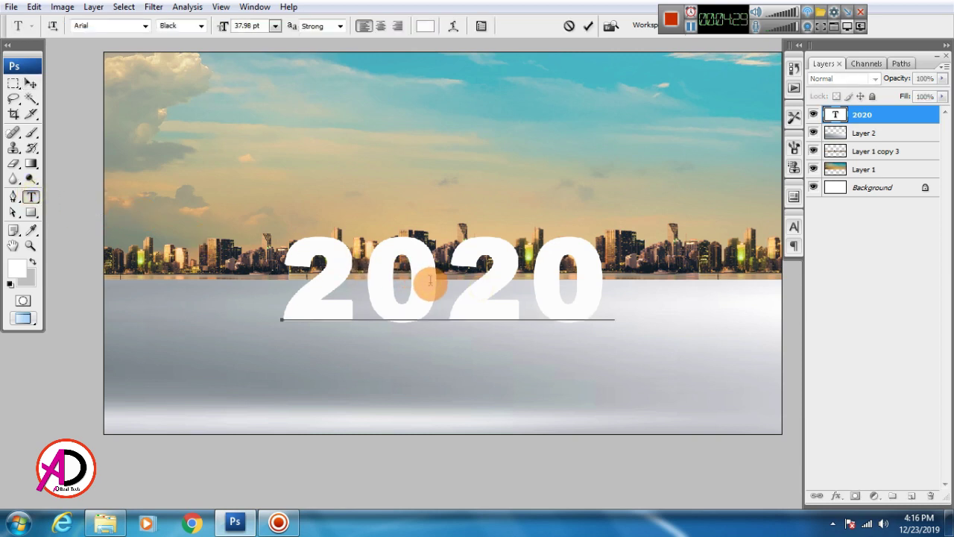
left_click(30, 82)
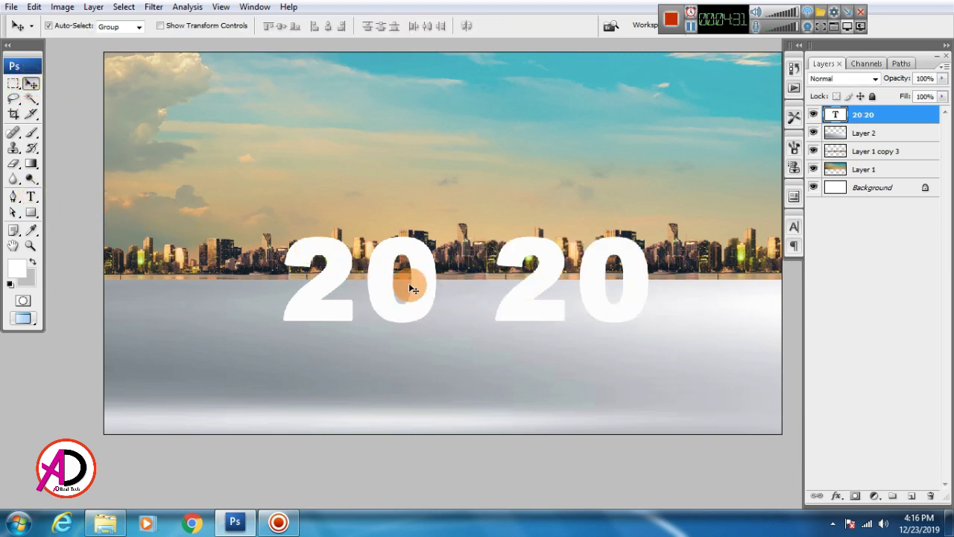
left_click_drag(412, 292, 399, 292)
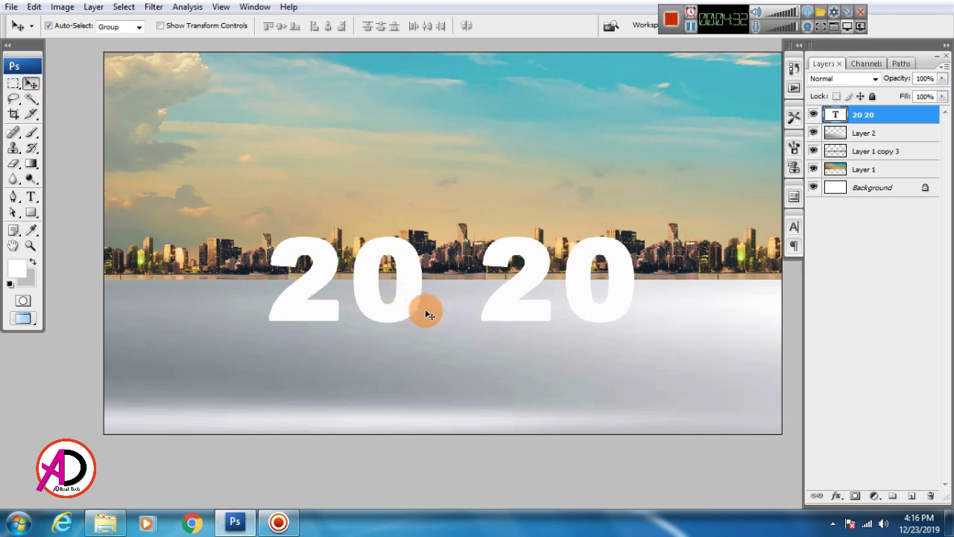
left_click(836, 496)
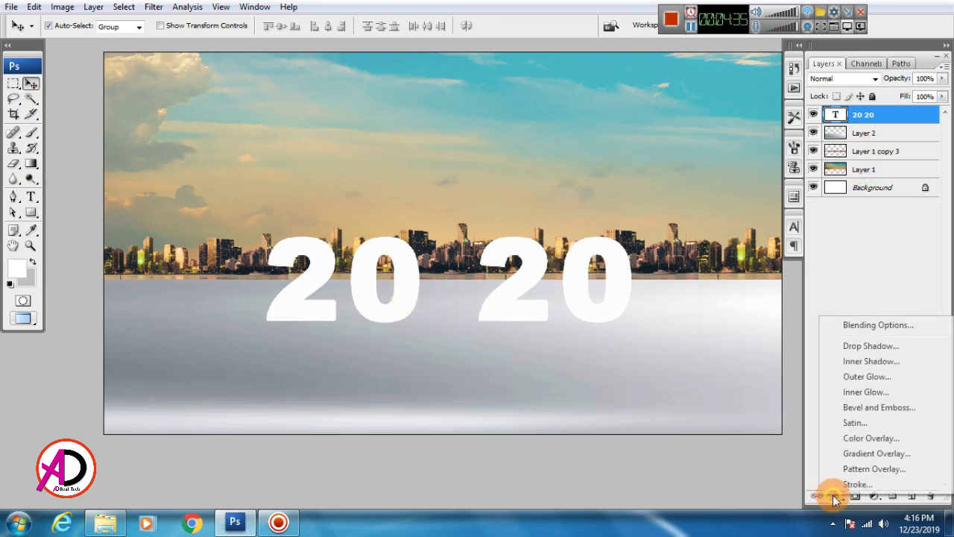
left_click(865, 325)
left_click_drag(666, 149, 688, 98)
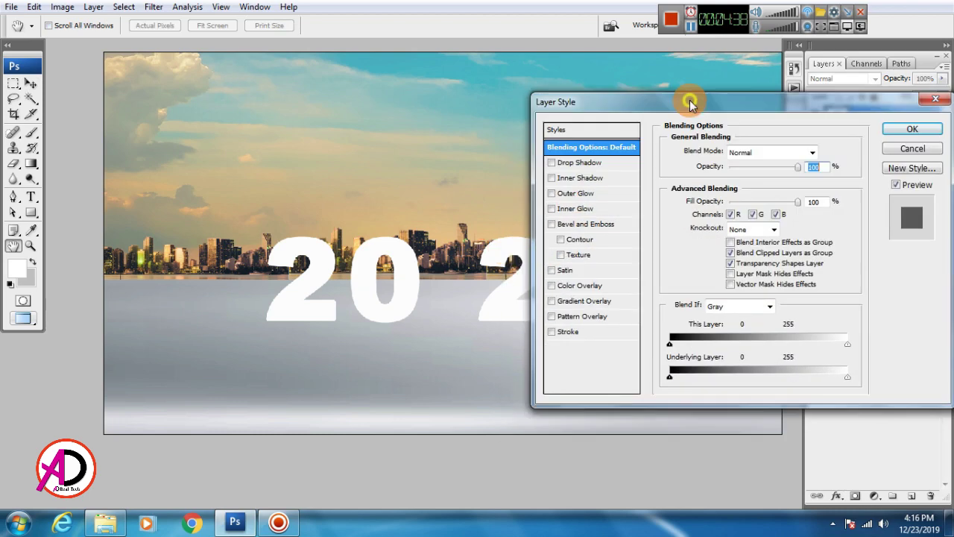
left_click(571, 161)
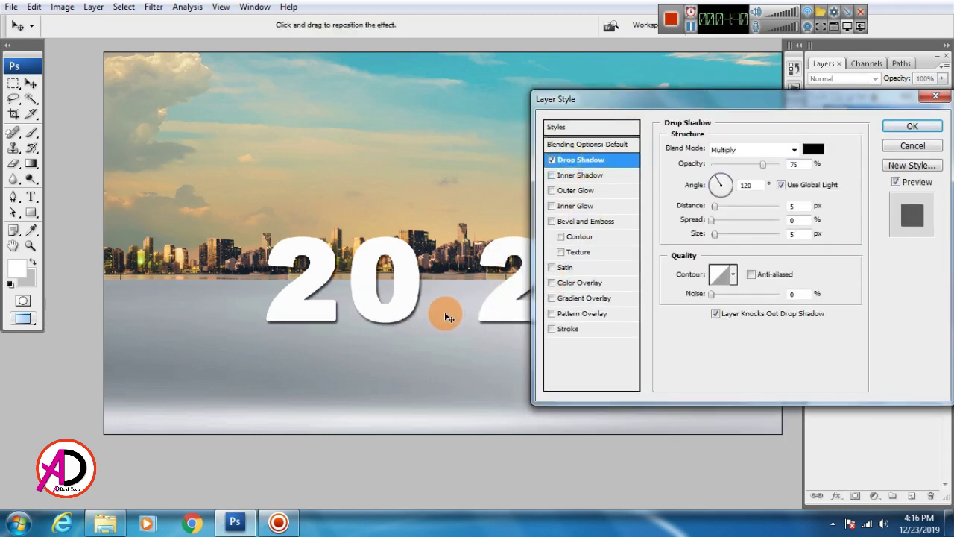
left_click_drag(765, 165, 779, 164)
left_click_drag(420, 294, 427, 297)
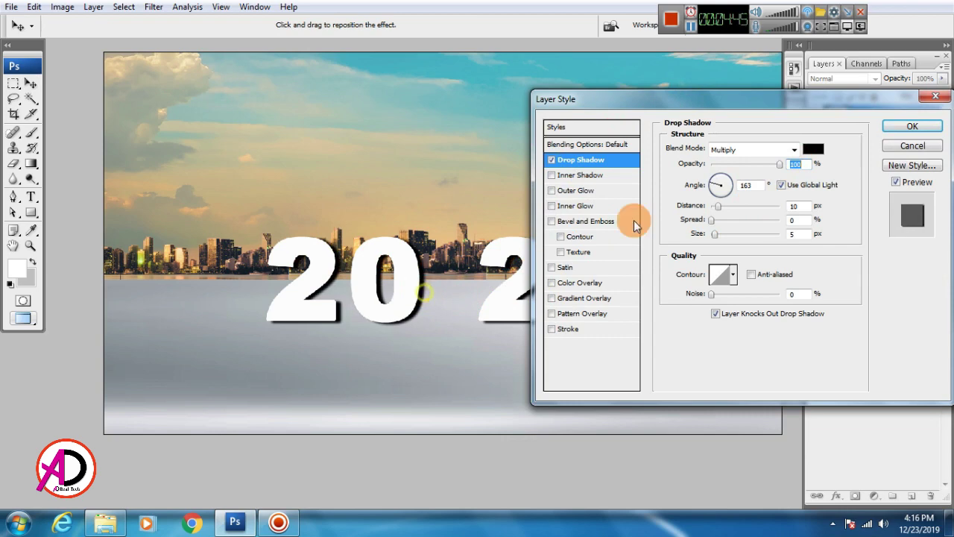
left_click_drag(714, 87, 649, 350)
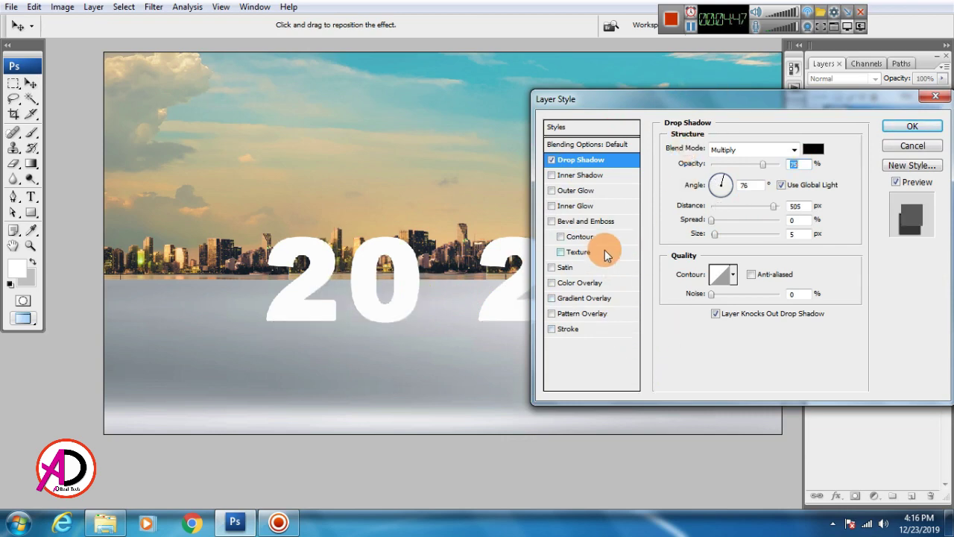
left_click(912, 126)
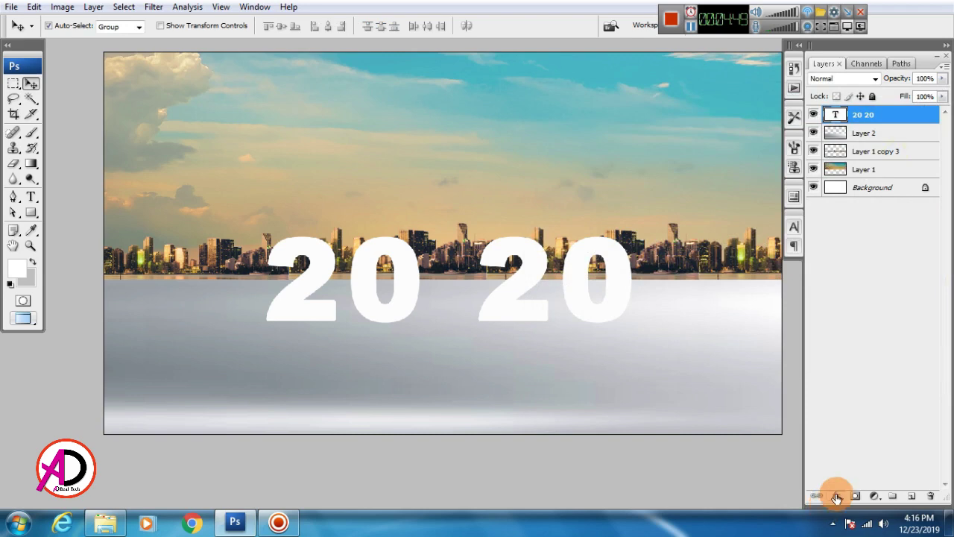
Give the 20 20 text a drop shadow with 99% opacity, 163° angle, 10 px distance, 15% spread and 0 px size.
left_click(836, 496)
left_click(862, 324)
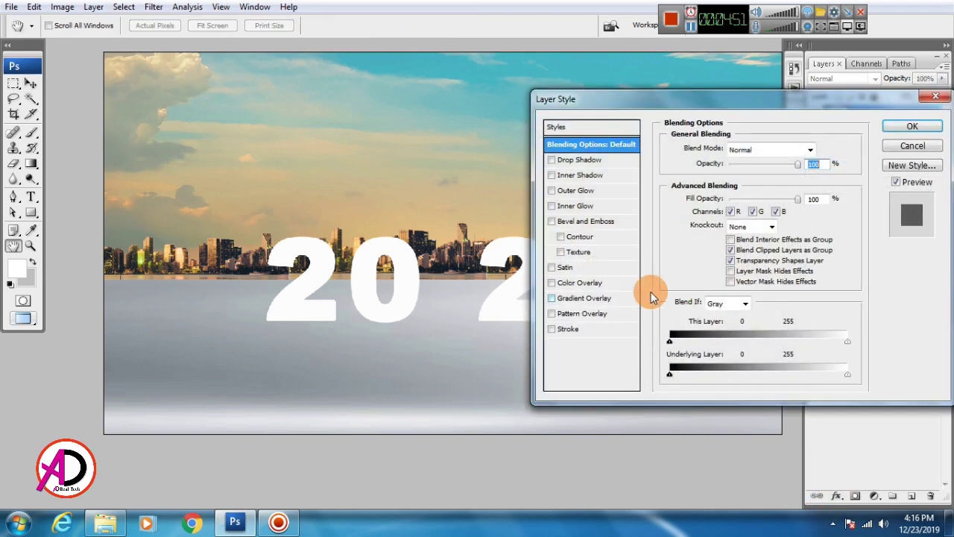
left_click(581, 159)
left_click_drag(762, 164, 779, 165)
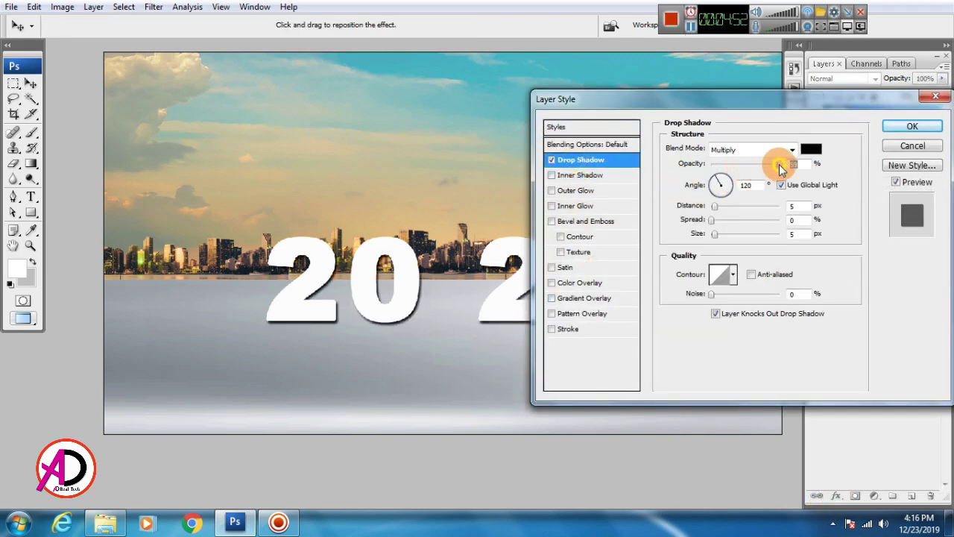
left_click_drag(420, 309, 449, 299)
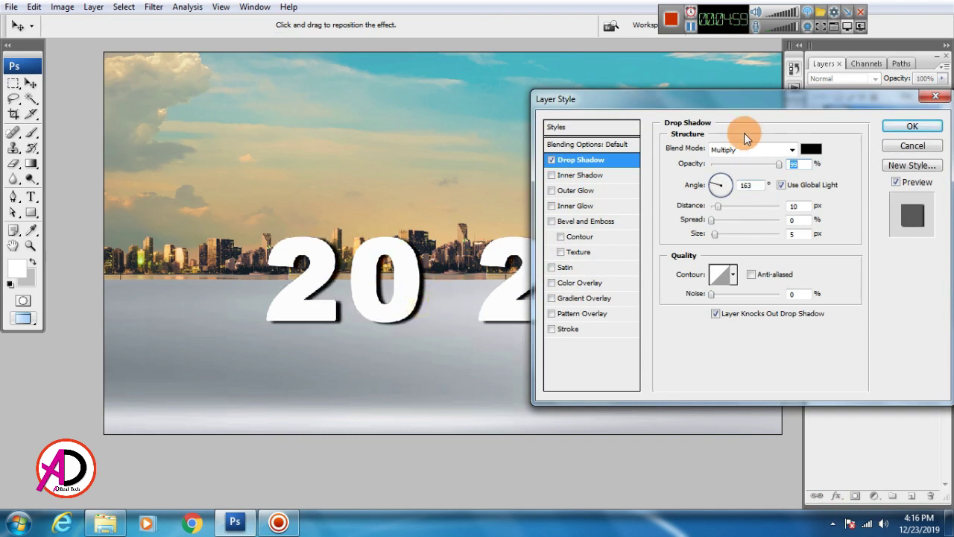
left_click_drag(744, 105, 720, 95)
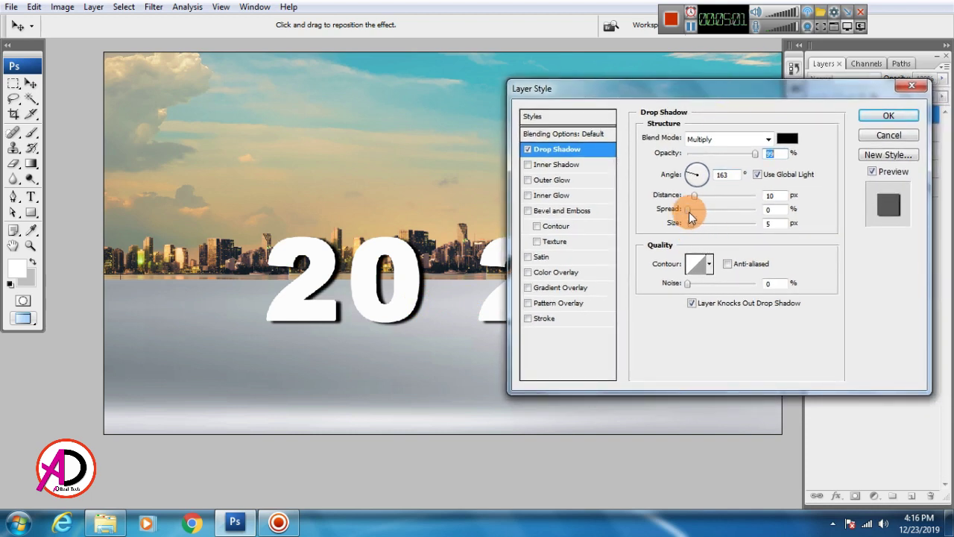
left_click_drag(693, 225, 688, 227)
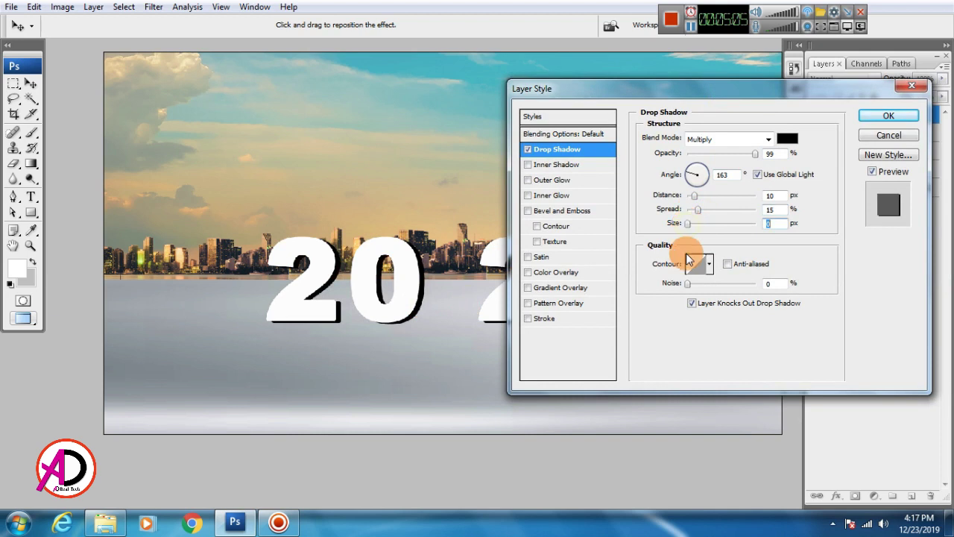
Add a linear black-to-white gradient overlay to the 20 20 text with its angle set to -90°.
left_click(569, 287)
left_click_drag(688, 94, 678, 94)
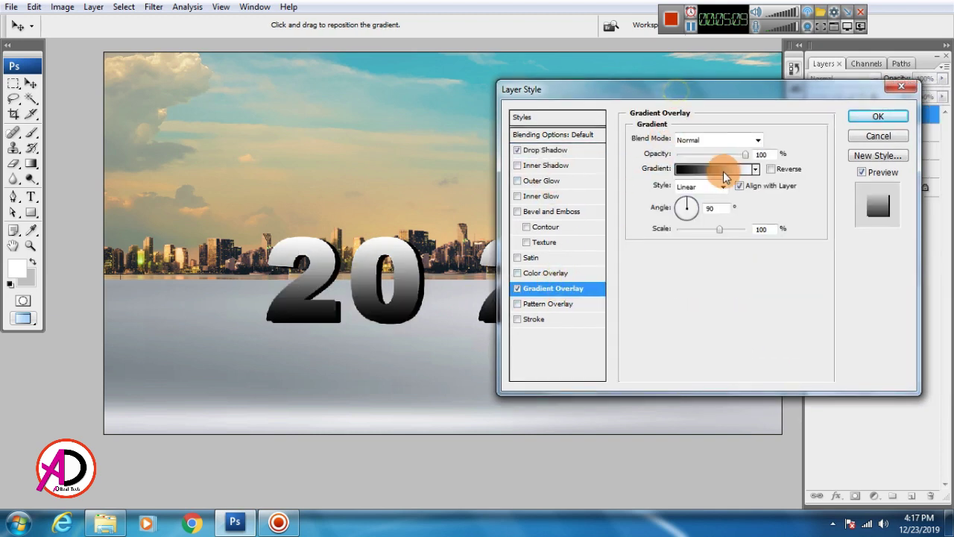
left_click_drag(685, 201, 677, 219)
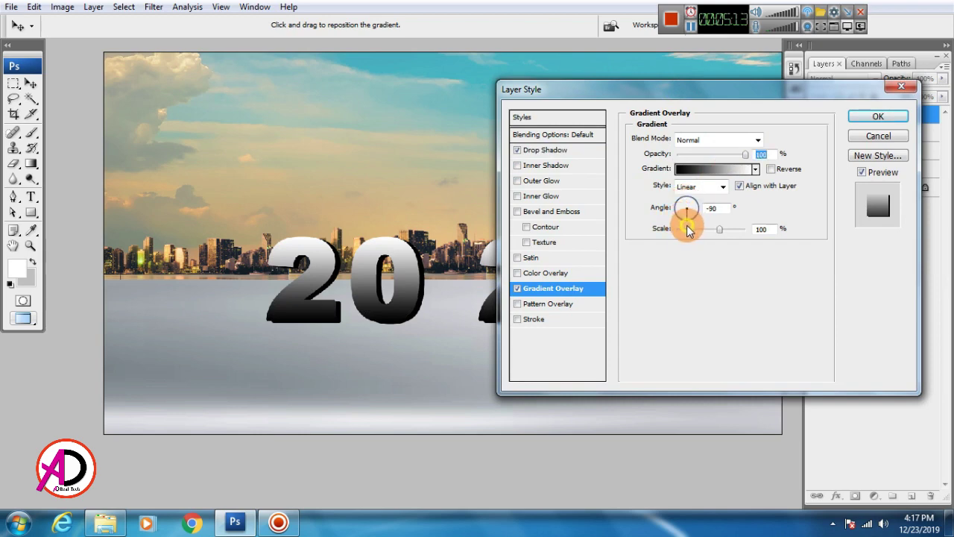
left_click(726, 169)
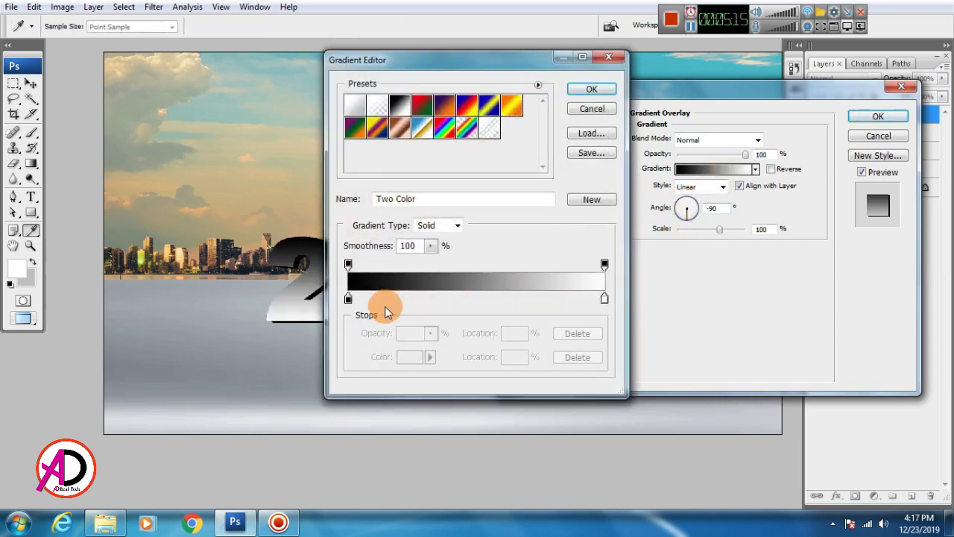
double_click(349, 301)
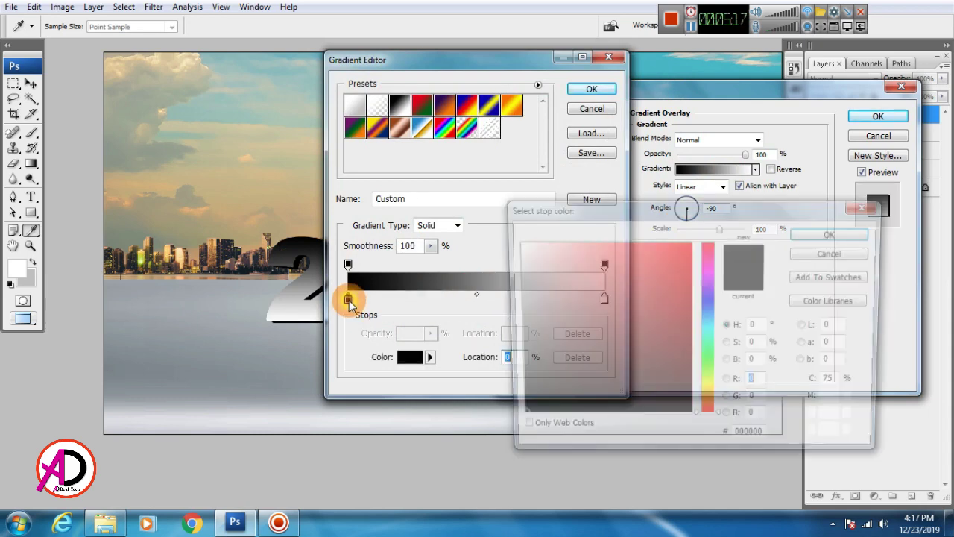
key("Escape")
key("Return")
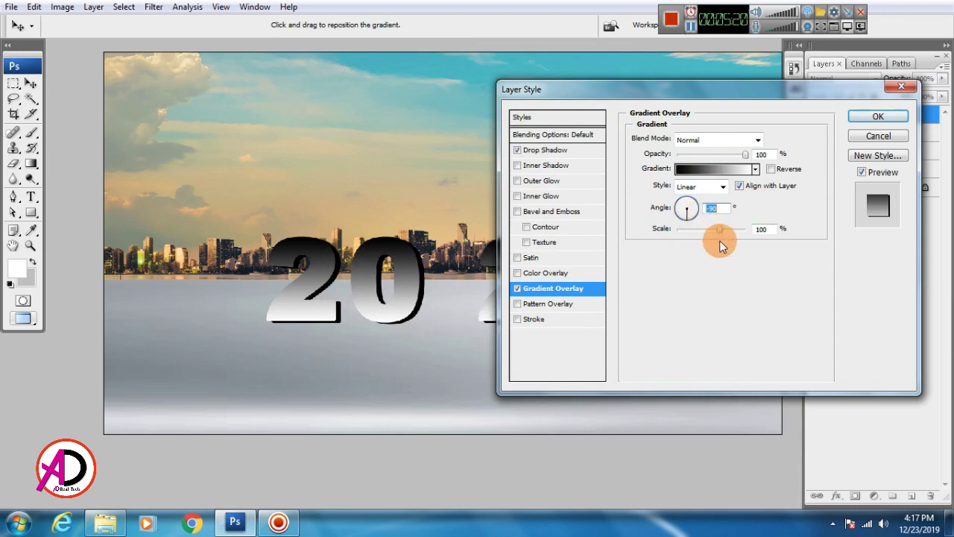
left_click_drag(675, 94, 642, 107)
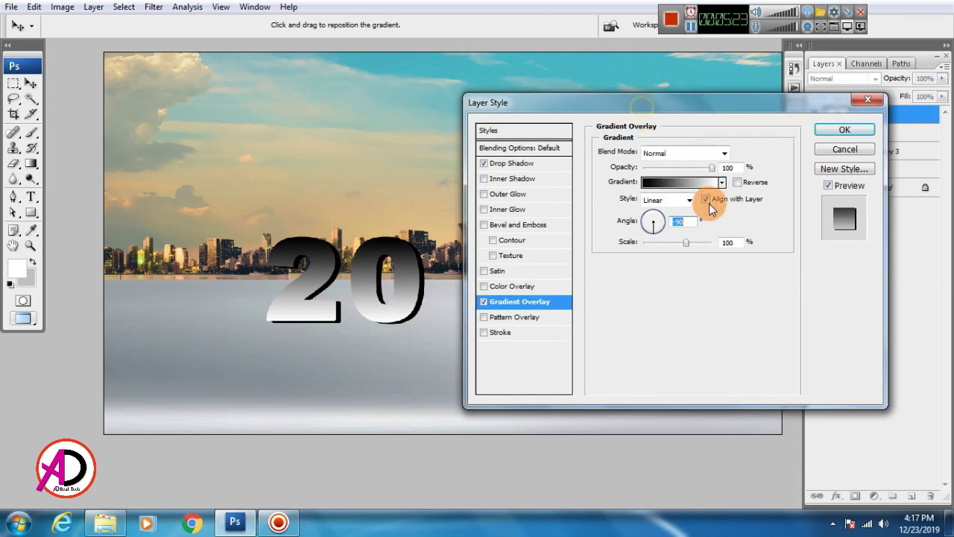
Rearrange the gradient overlay's stops so white starts and black ends the gradient, moving the white stop slightly past the middle.
left_click(686, 185)
left_click_drag(348, 298, 465, 298)
left_click_drag(604, 304, 344, 304)
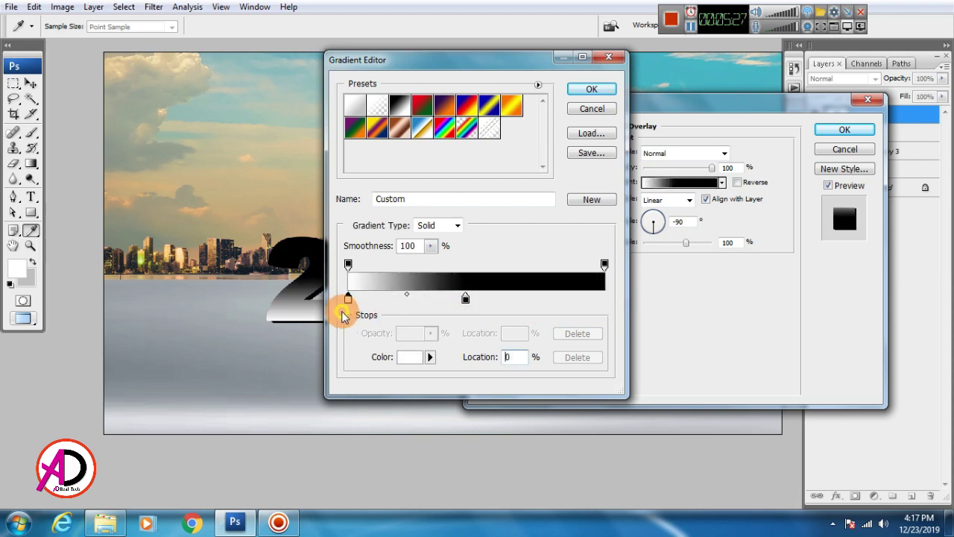
left_click_drag(473, 299, 605, 299)
left_click_drag(496, 65, 725, 106)
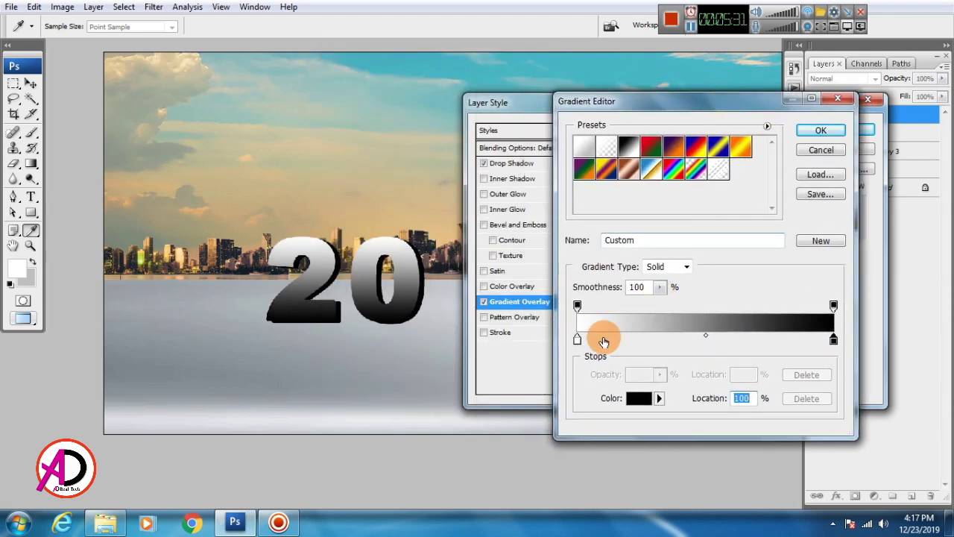
left_click_drag(579, 339, 712, 327)
Set the gradient overlay's end stop colour to light blue #a0ddf6 and apply the layer style to the text.
double_click(834, 342)
left_click(583, 250)
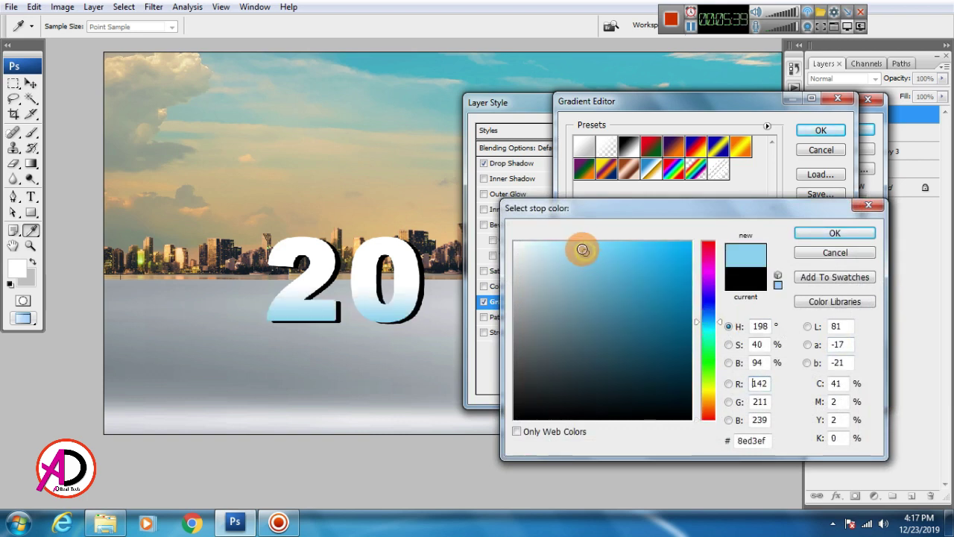
left_click(576, 247)
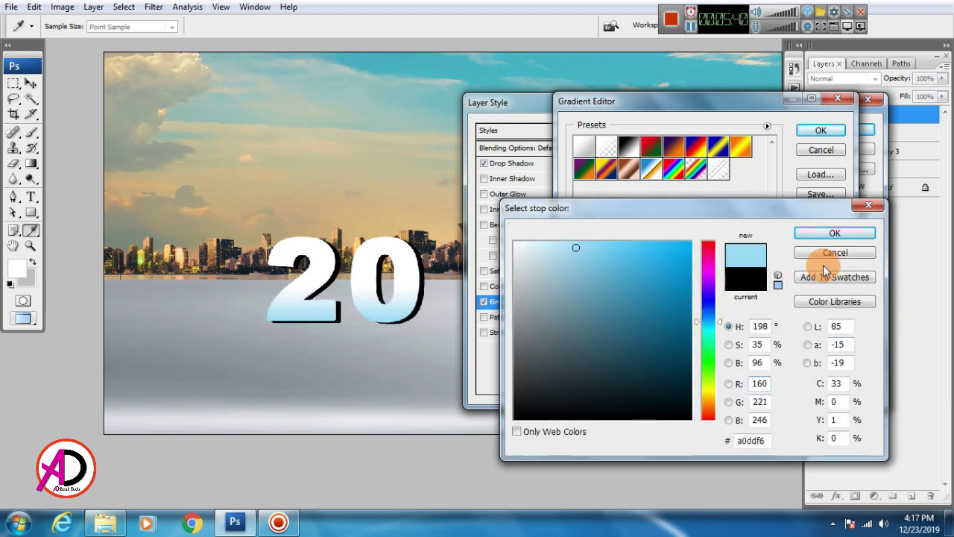
left_click(834, 232)
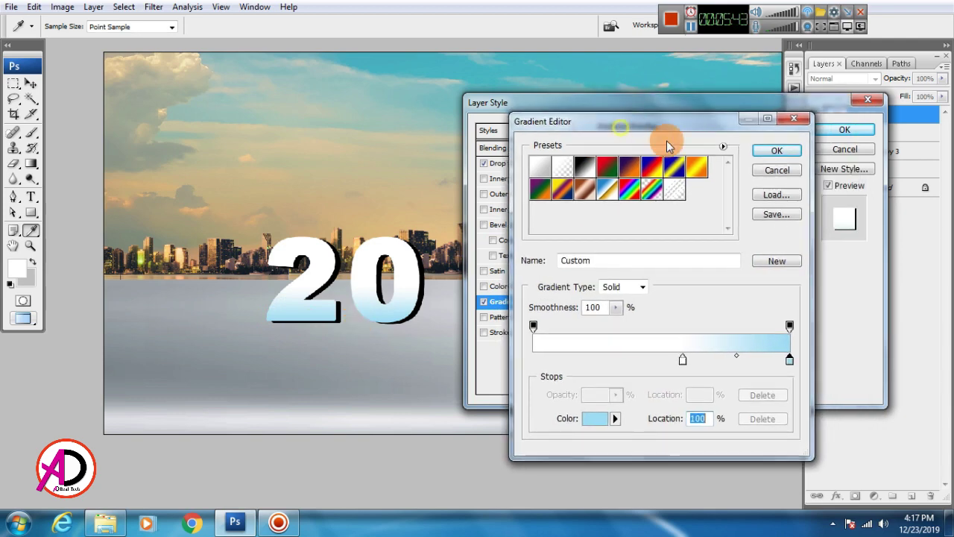
left_click(820, 131)
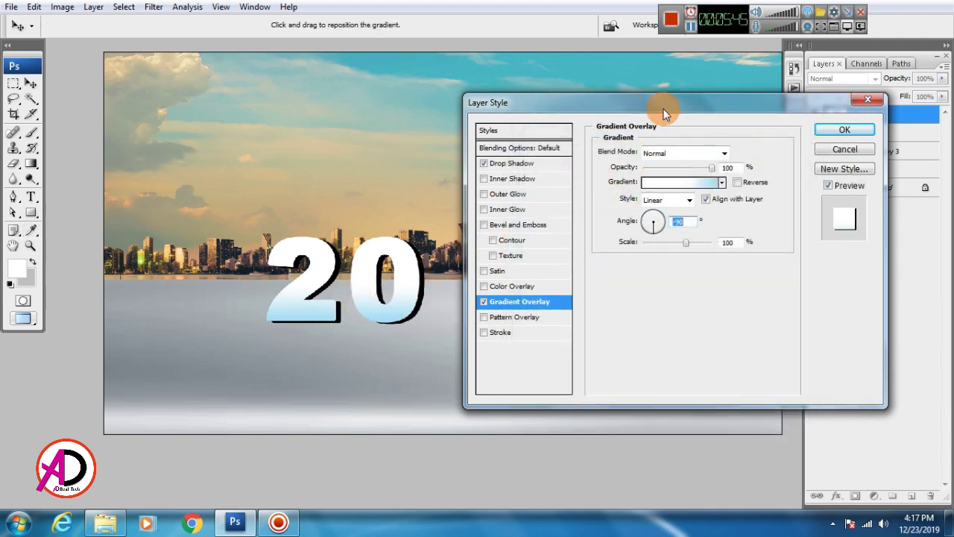
left_click_drag(663, 110, 673, 223)
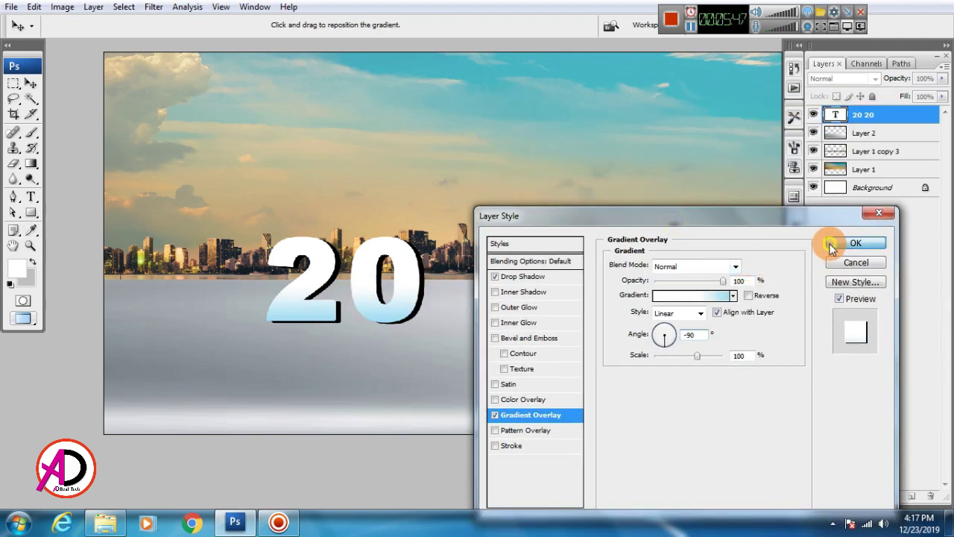
left_click(832, 246)
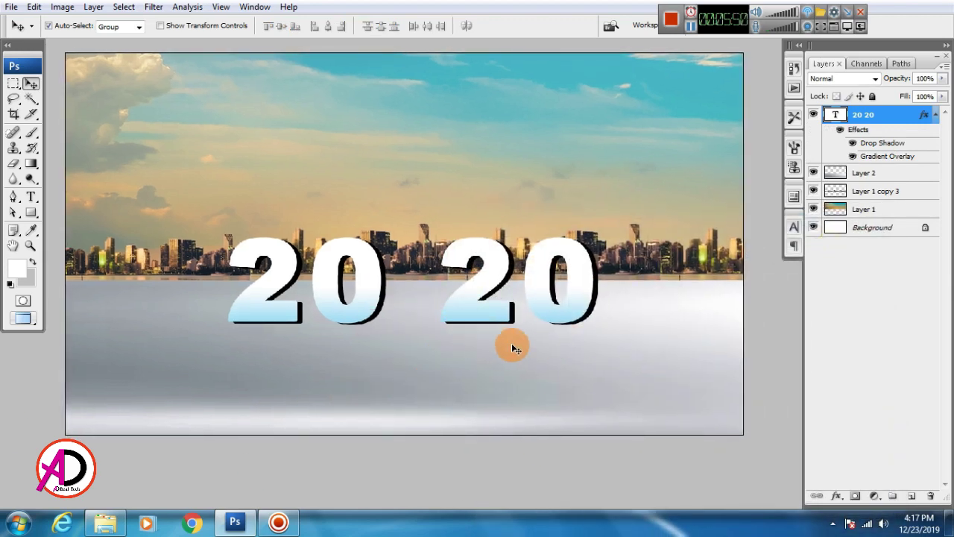
Duplicate the 20 20 text into the sky above the original and turn the copy's effects into separate layers.
left_click_drag(468, 314, 482, 176)
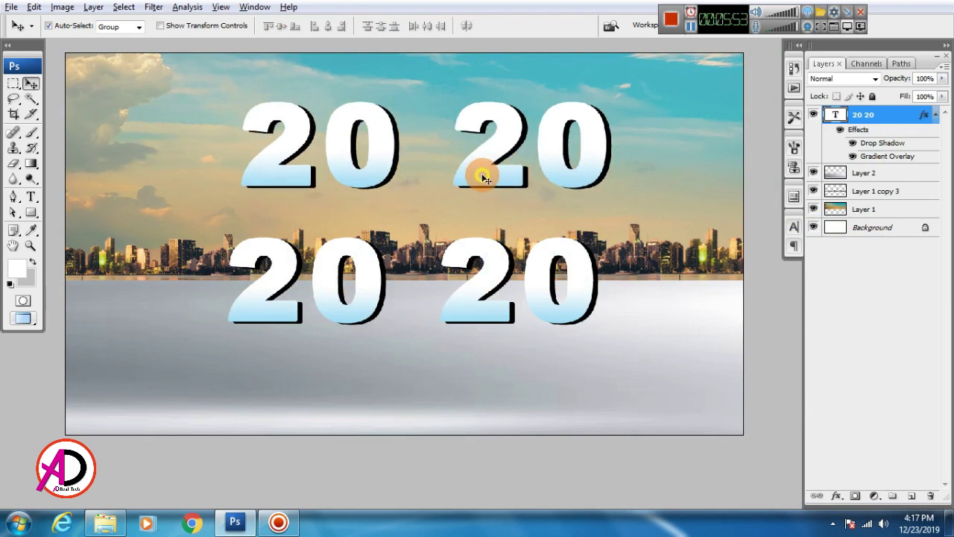
right_click(891, 150)
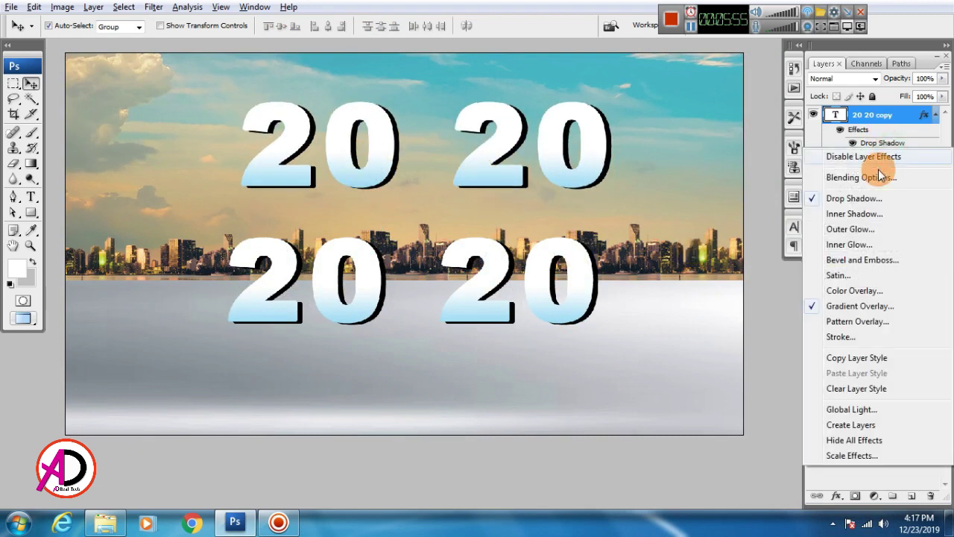
left_click(852, 425)
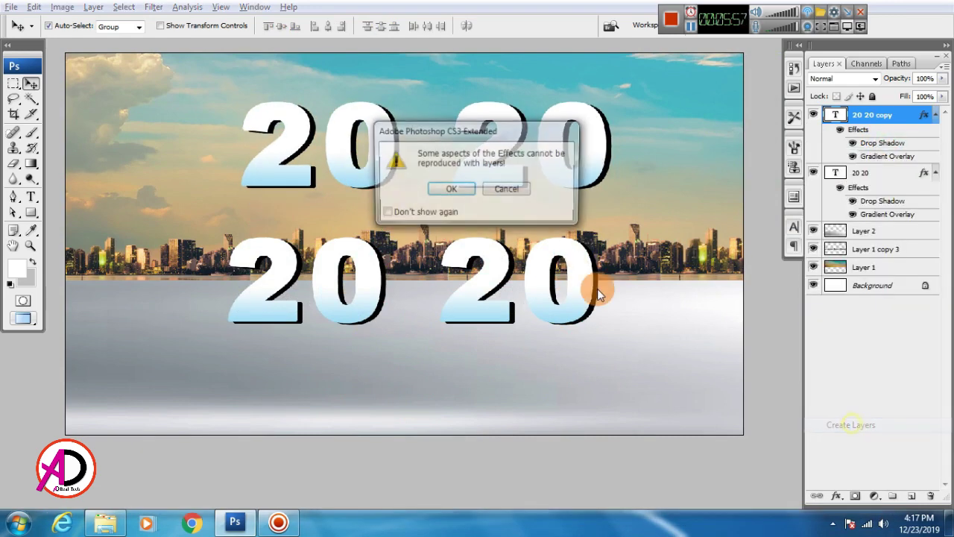
left_click(449, 189)
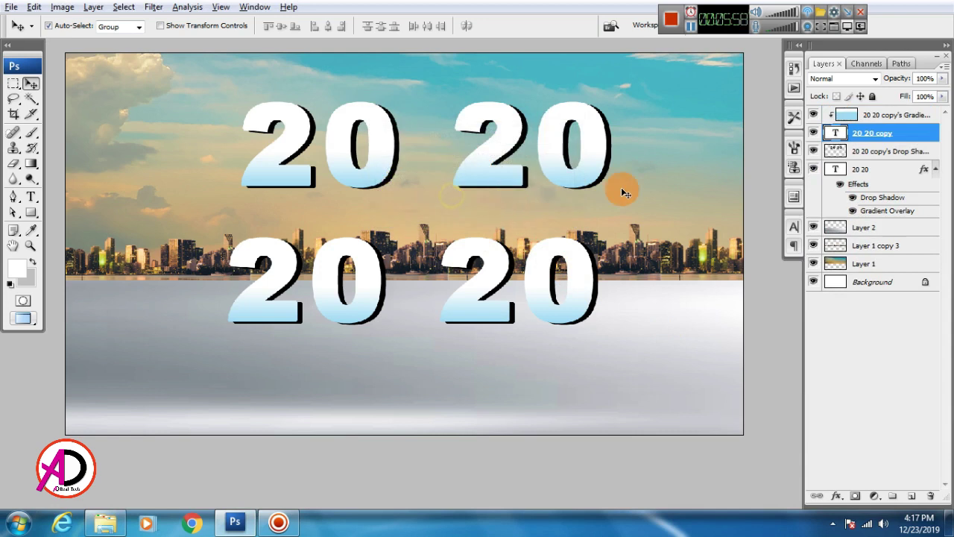
Rasterize the upper 20 20 copy's text layer.
left_click(886, 149)
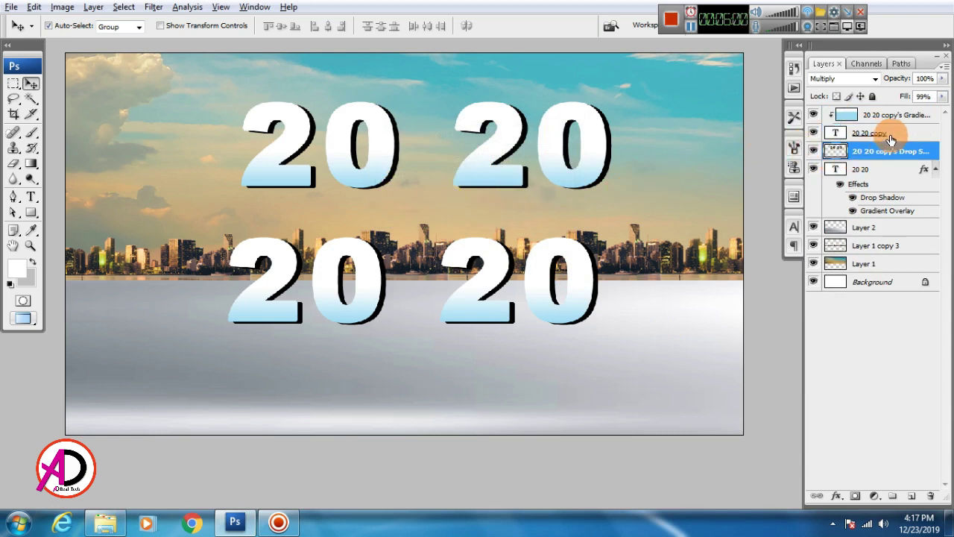
left_click(891, 134, "ctrl")
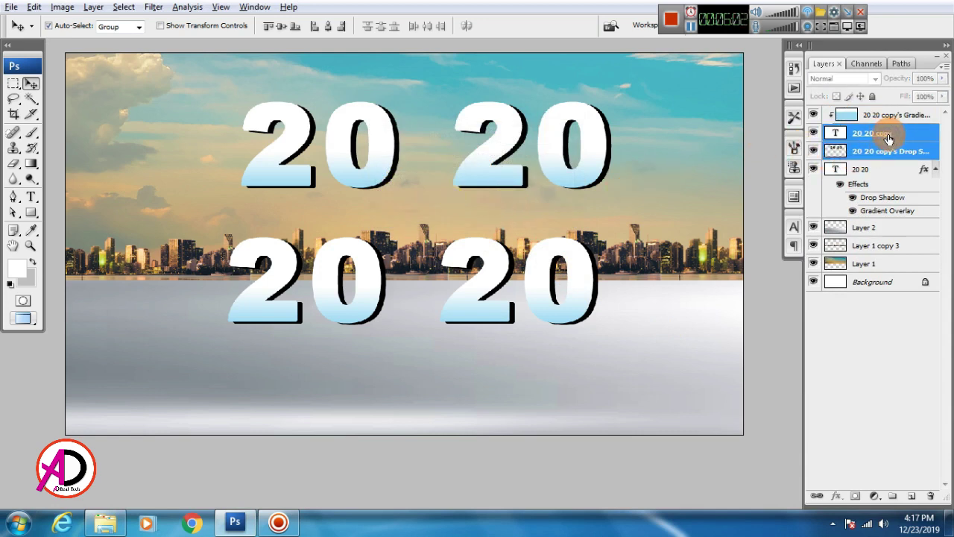
right_click(897, 138)
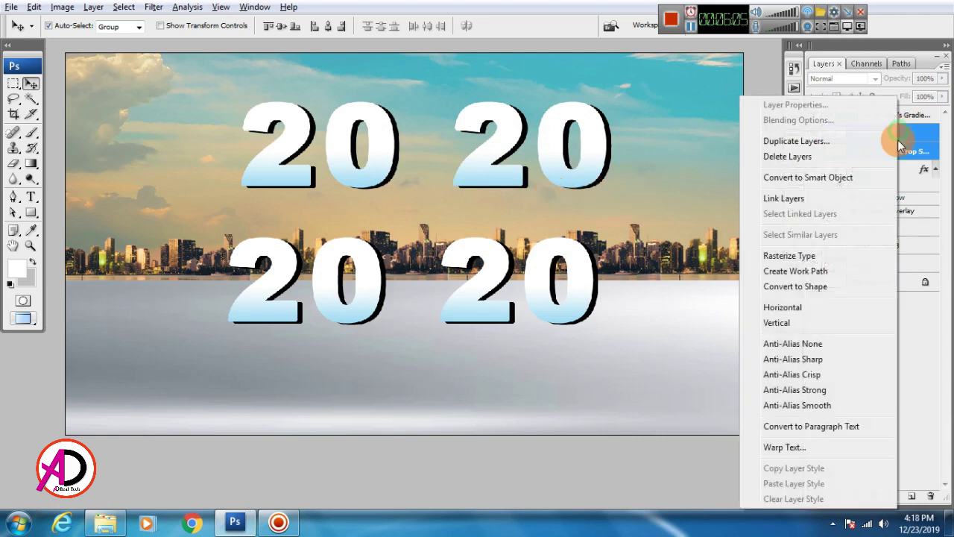
left_click(907, 211)
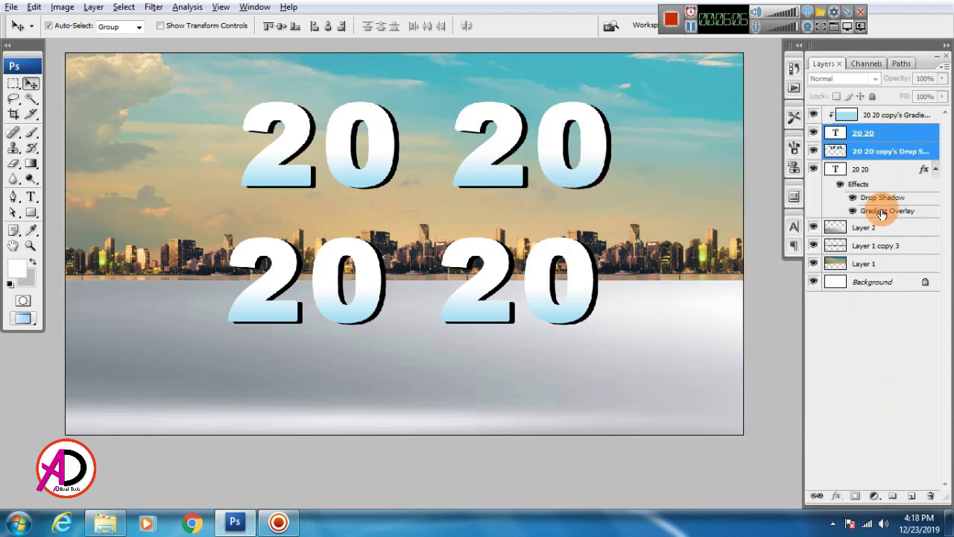
left_click(921, 408)
right_click(864, 138)
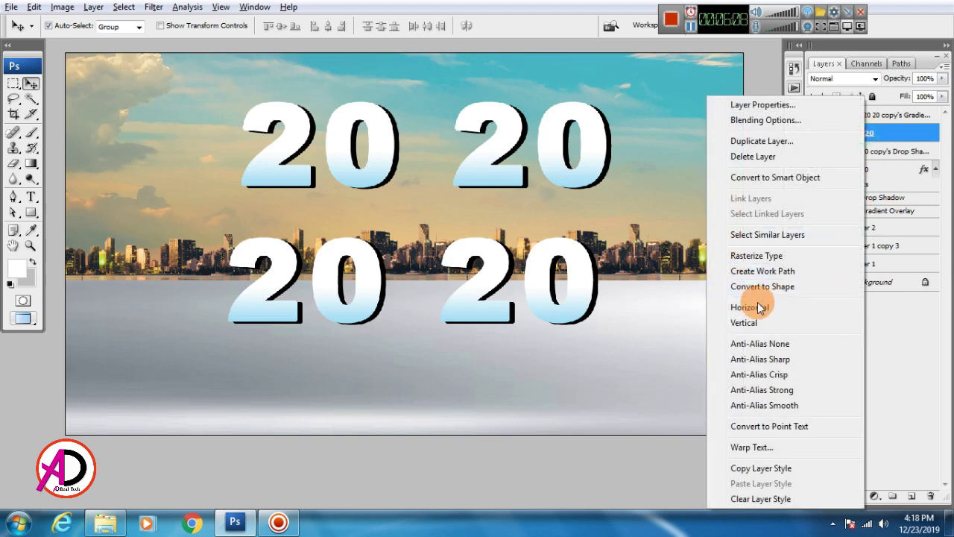
left_click(739, 256)
left_click(897, 132)
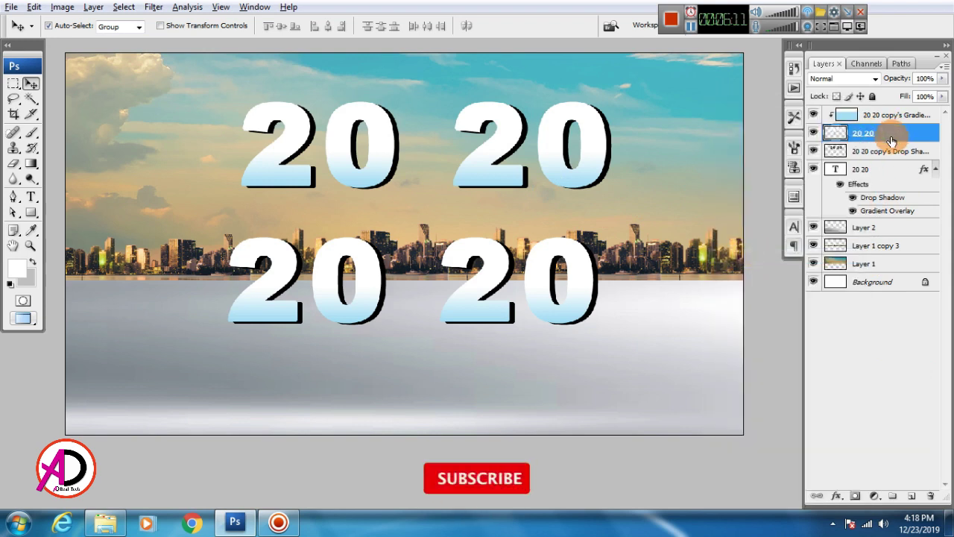
key("ctrl+e")
key("ctrl+z")
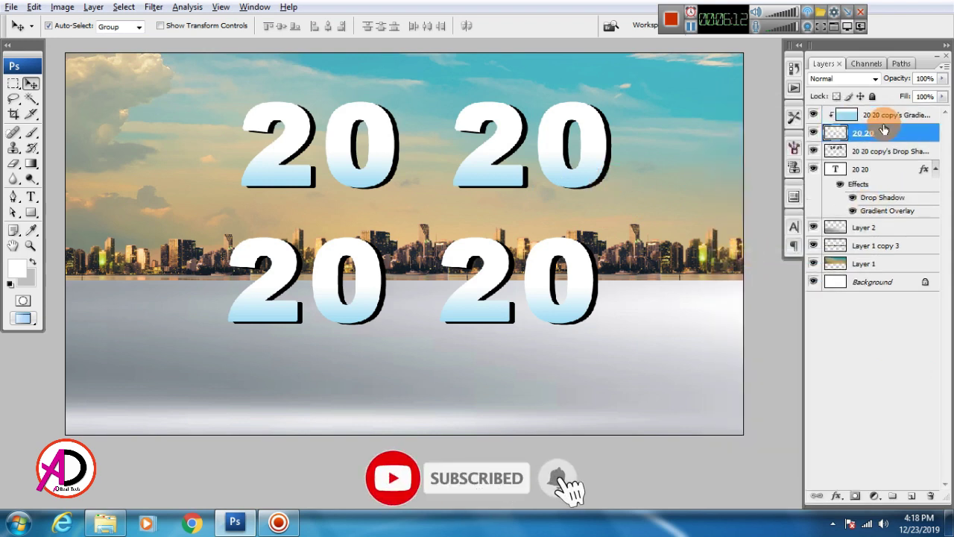
left_click(882, 154, "ctrl")
right_click(886, 152)
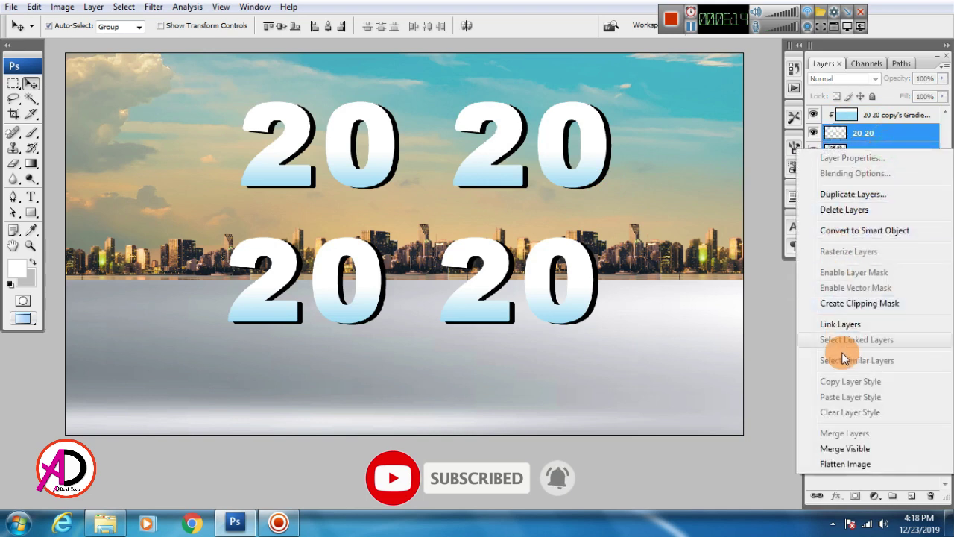
left_click(847, 449)
key("ctrl+z")
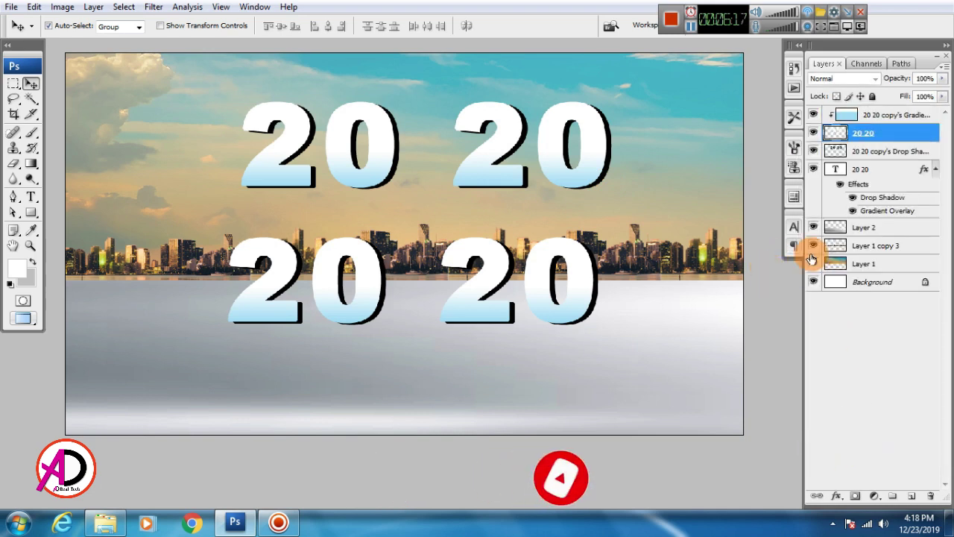
left_click(516, 169)
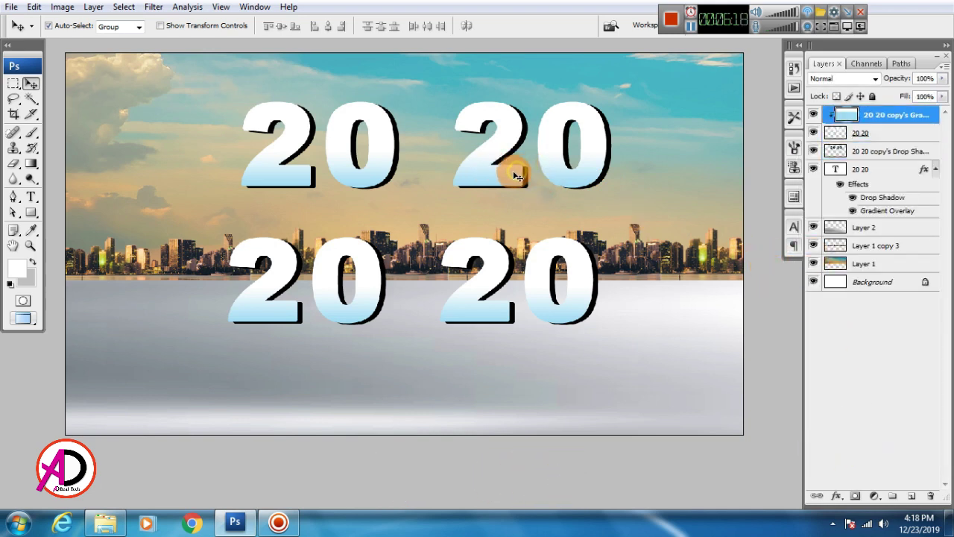
left_click_drag(521, 182, 511, 184)
key("ctrl+z")
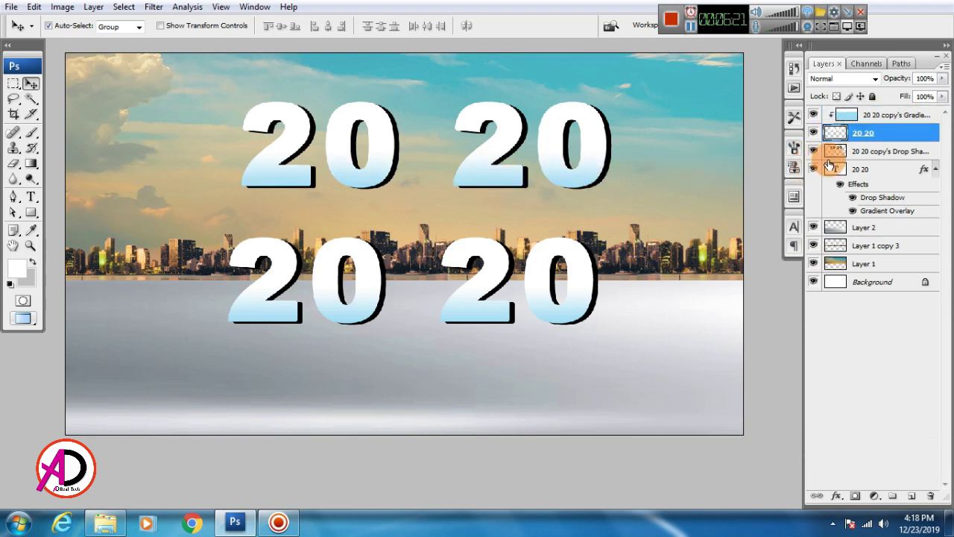
Merge the copy's gradient layer, rasterized 20 20 layer and drop shadow layer into a single layer.
left_click(883, 118)
key("ctrl+e")
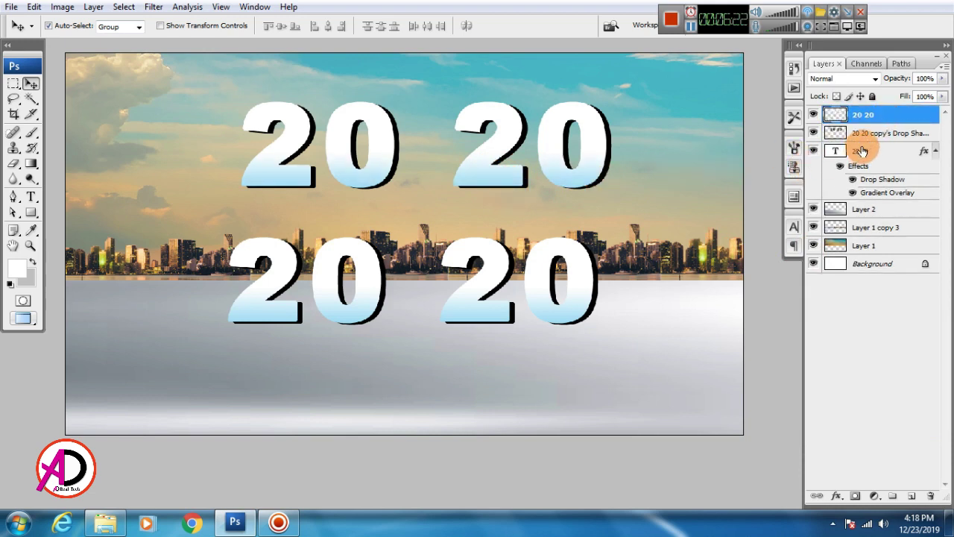
left_click(873, 139, "ctrl")
right_click(874, 137)
left_click(857, 419)
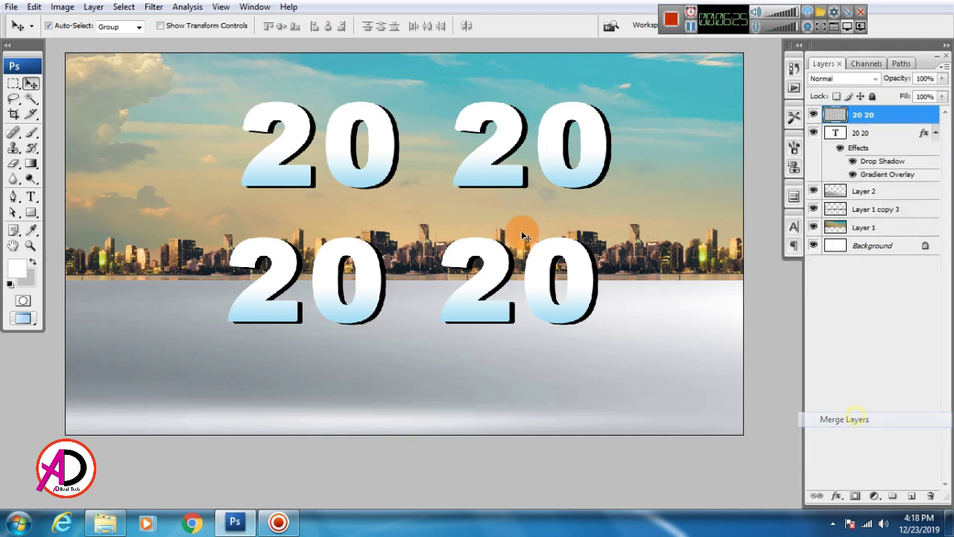
Align the merged 20 20 copy directly above the original text and flip it vertically.
mouse_move(491, 171)
left_mouse_down()
mouse_move(484, 176)
mouse_move(480, 166)
left_mouse_up()
key("ctrl+t")
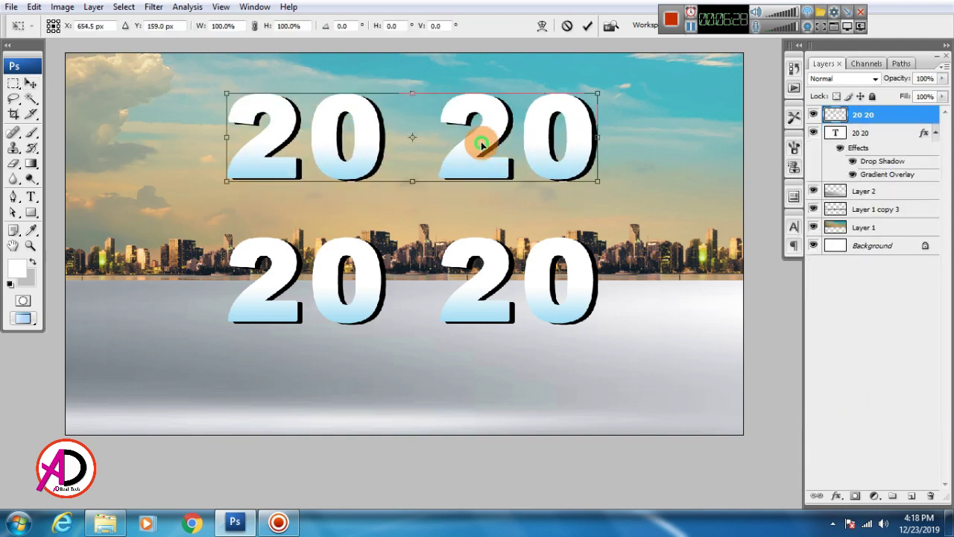
right_click(481, 144)
left_click(521, 338)
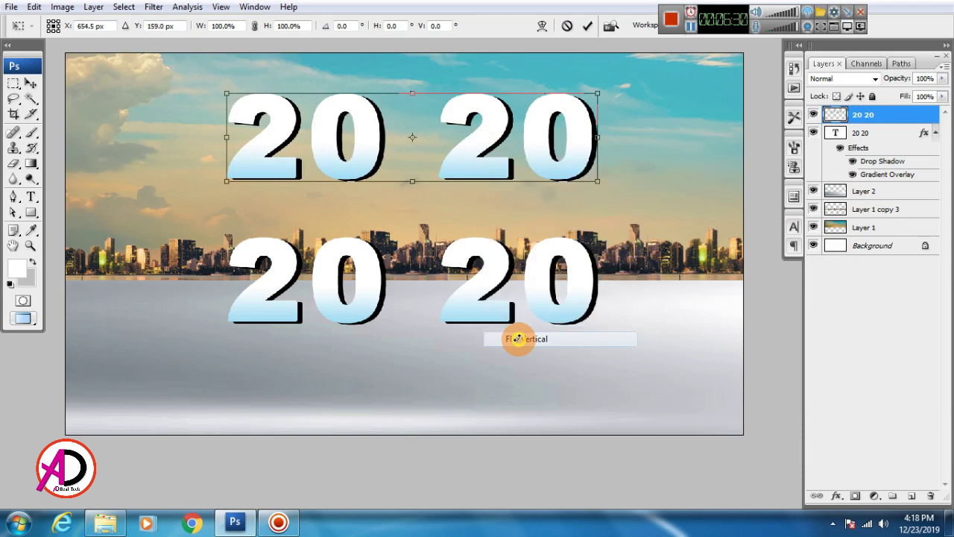
double_click(475, 165)
left_click(12, 83)
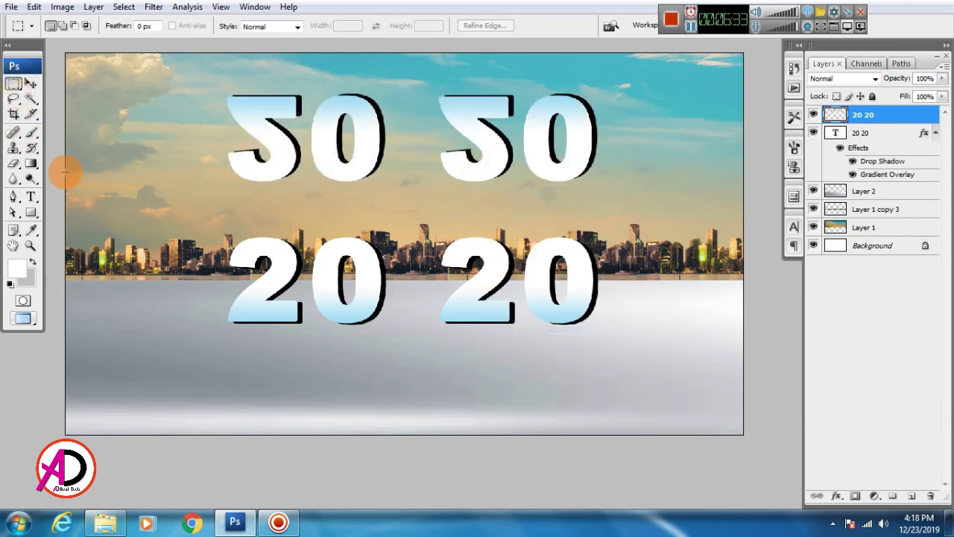
left_click_drag(66, 150, 734, 219)
right_click(497, 190)
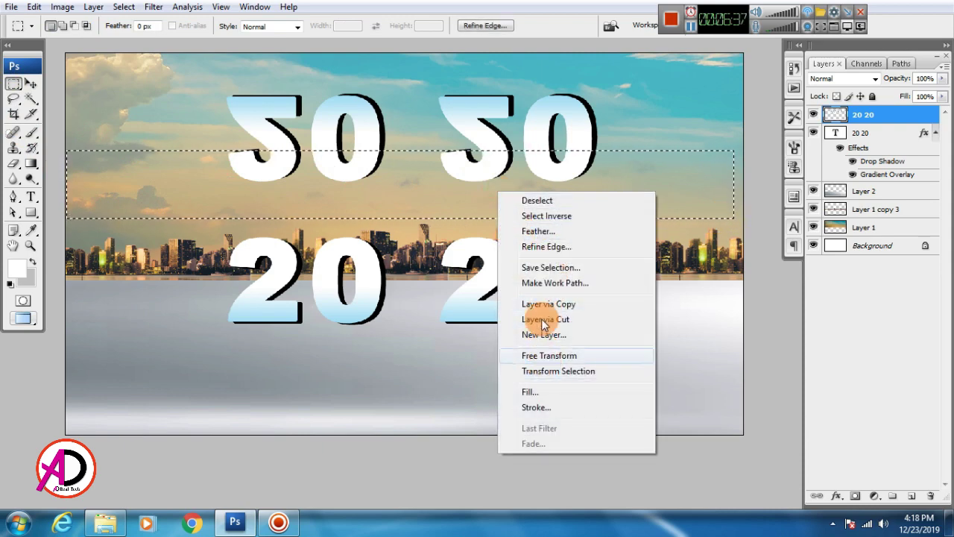
left_click(532, 234)
left_click(545, 178)
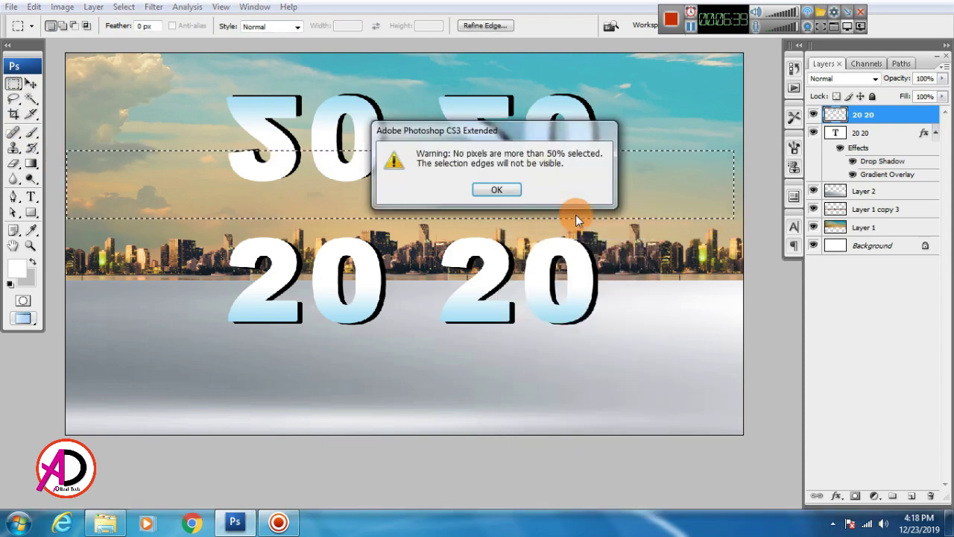
left_click(496, 189)
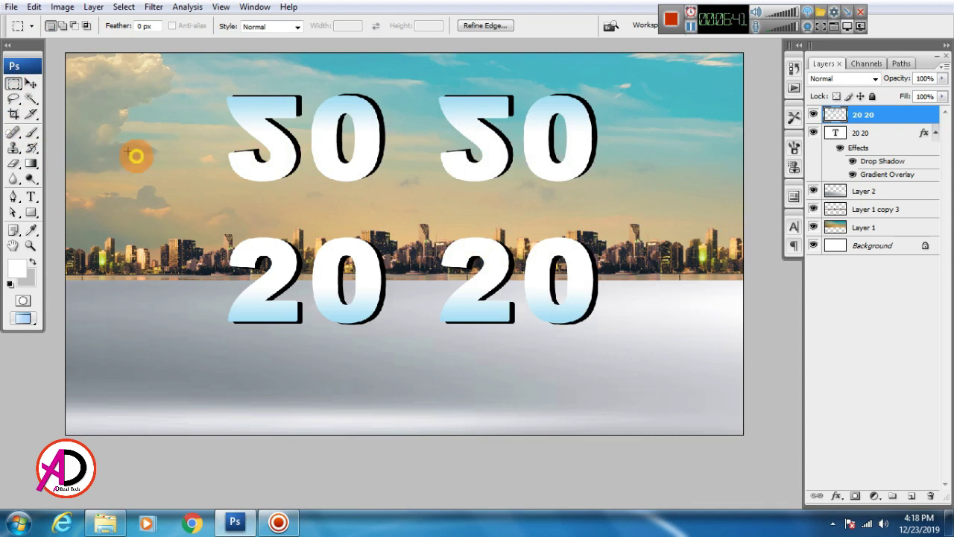
Fade out the lower part of the flipped 20 20 by deleting a rectangular selection with a 50 px feather several times.
left_click_drag(129, 152, 685, 240)
right_click(590, 197)
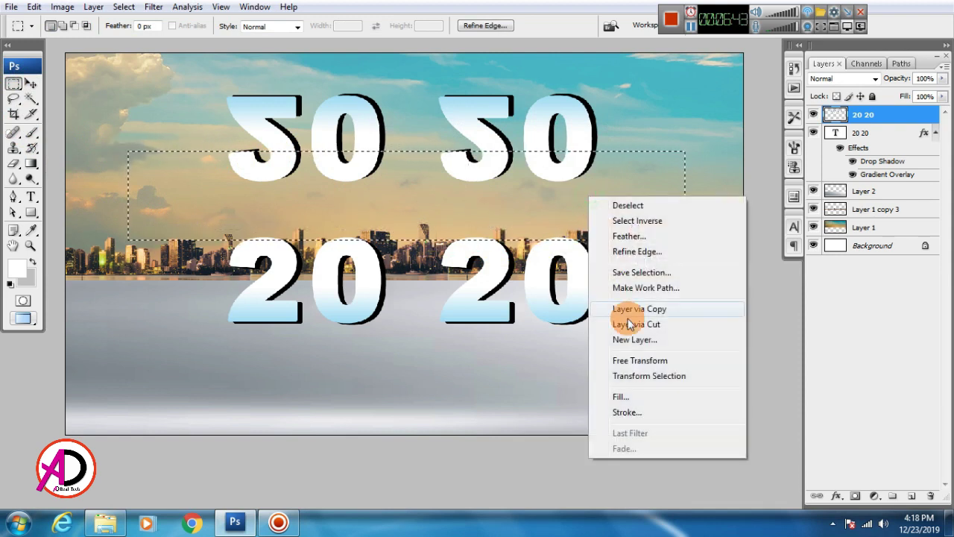
left_click(634, 236)
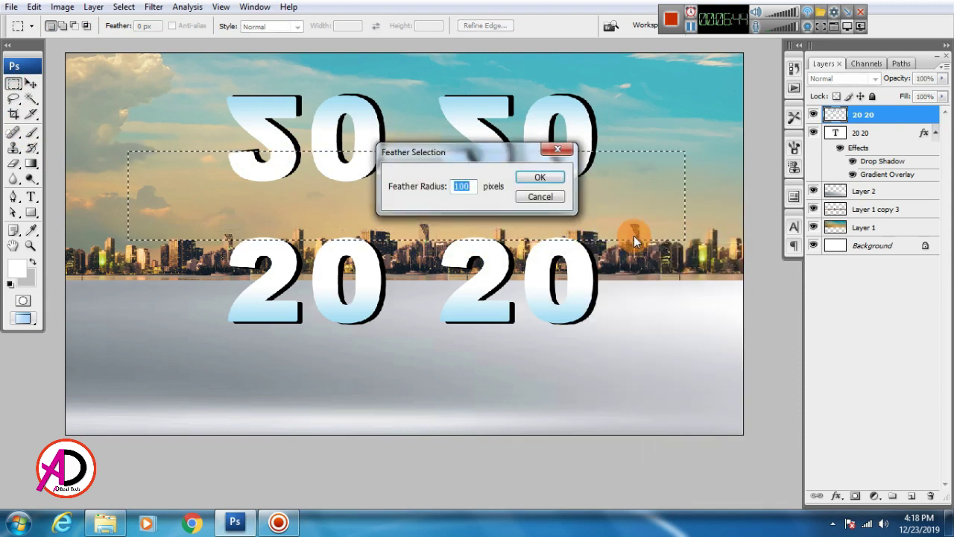
type("50")
key("Return")
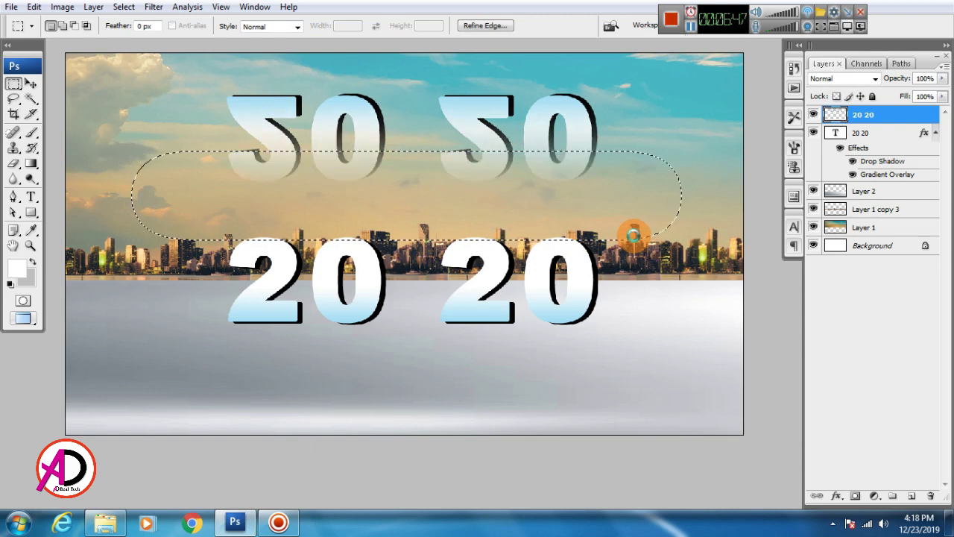
key("Delete")
key("Delete")
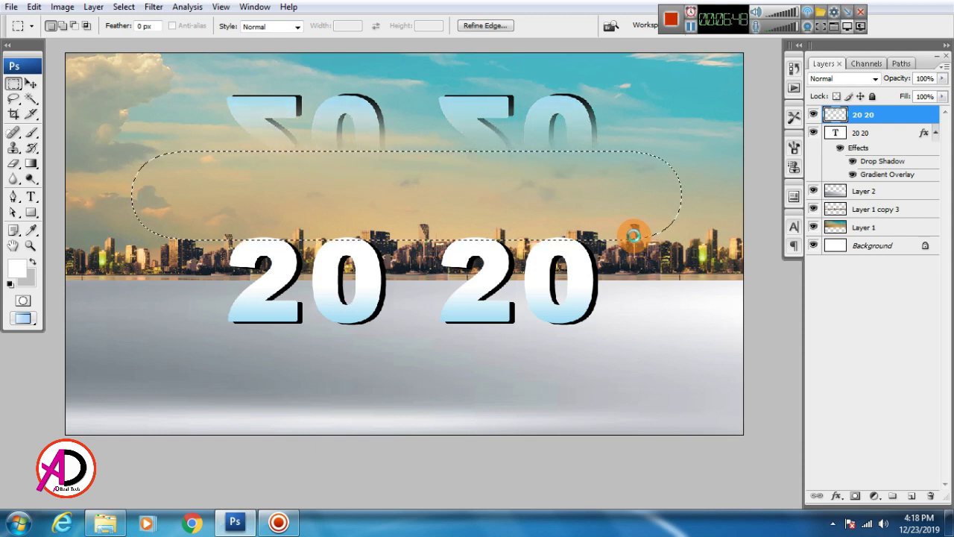
key("ctrl+d")
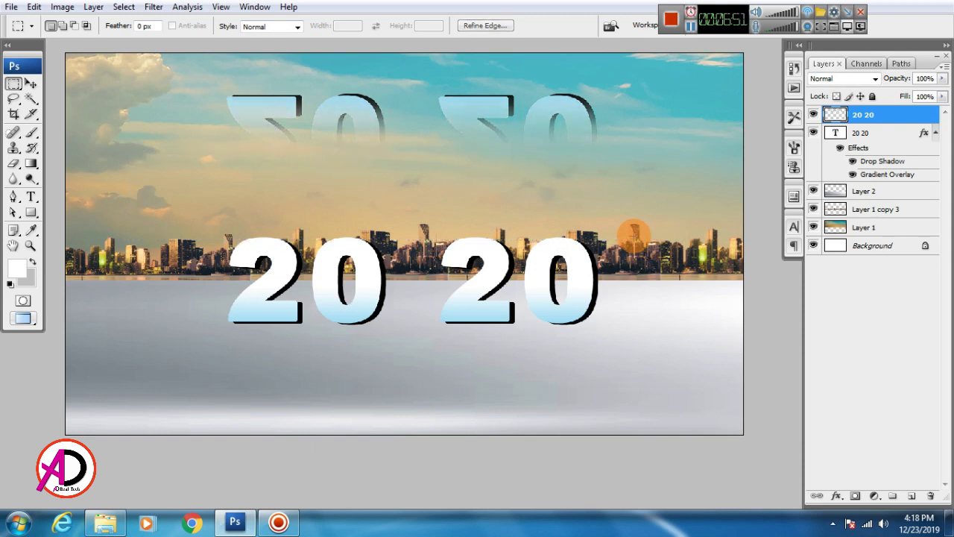
left_click(30, 85)
mouse_move(241, 117)
left_mouse_down()
mouse_move(305, 277)
mouse_move(270, 351)
mouse_move(259, 344)
mouse_move(236, 115)
left_mouse_up()
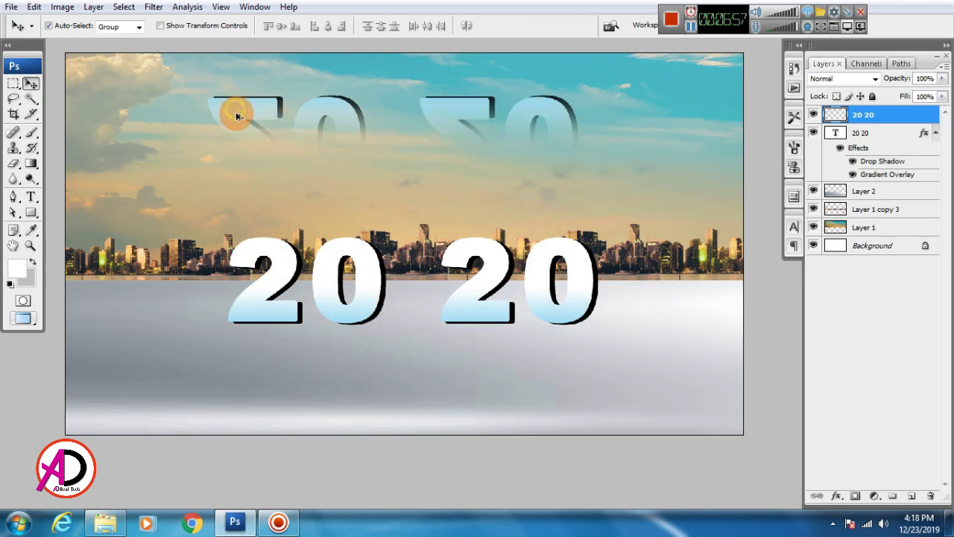
key("ctrl+alt+z")
key("ctrl+alt+z")
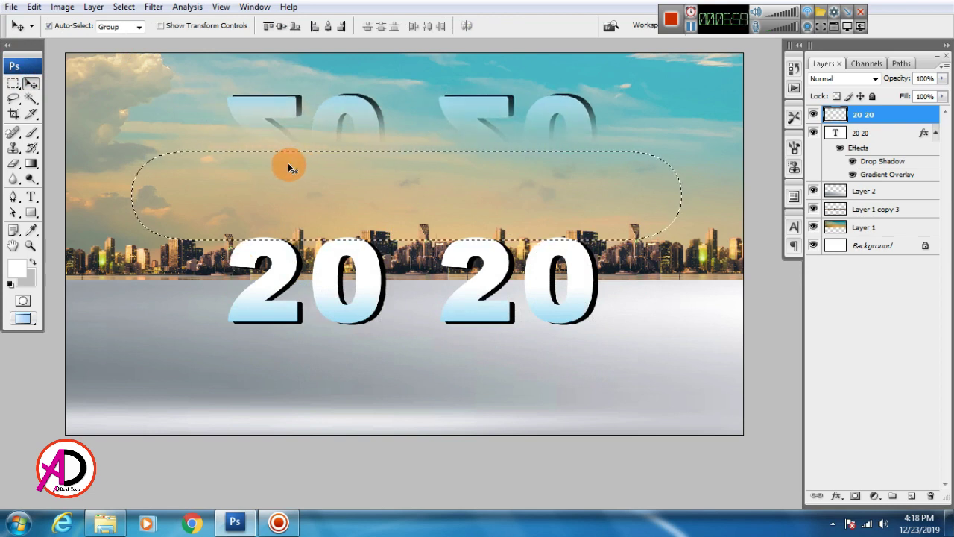
Deselect and move the faded flipped 20 20 straight down so it sits directly beneath the original text as a reflection.
key("ctrl+d")
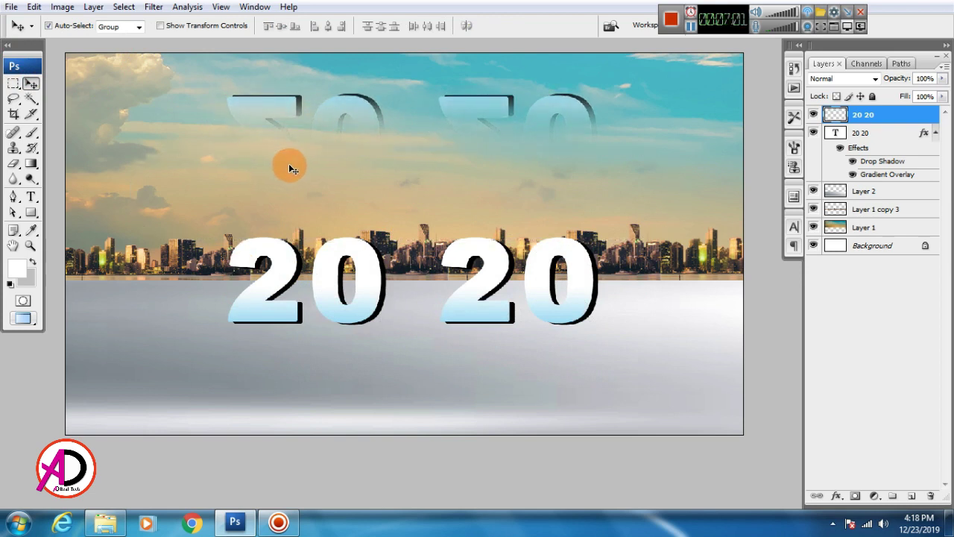
left_click_drag(291, 97, 291, 339)
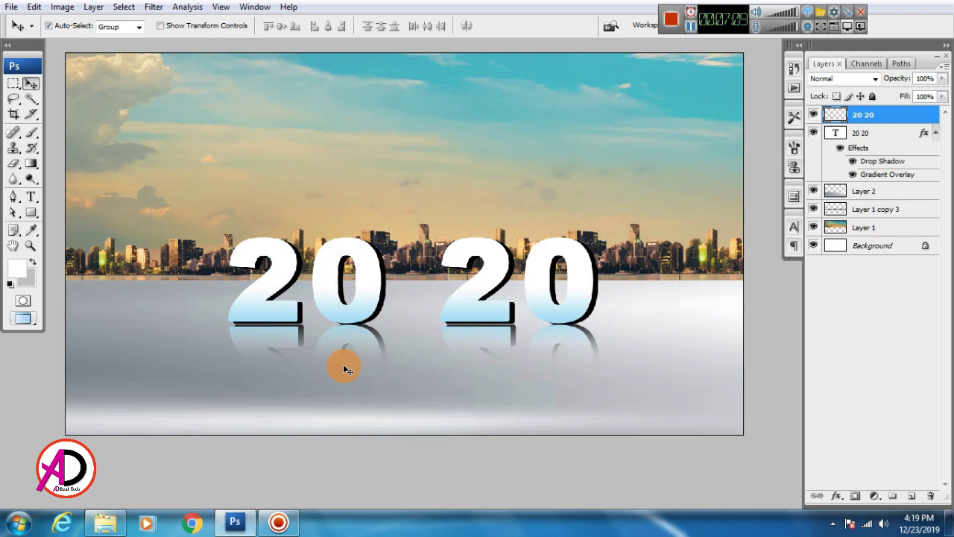
With the original 20 20 text layer active, draw a long thin rectangular selection across the sky and feather it by 10 pixels.
left_click(337, 289)
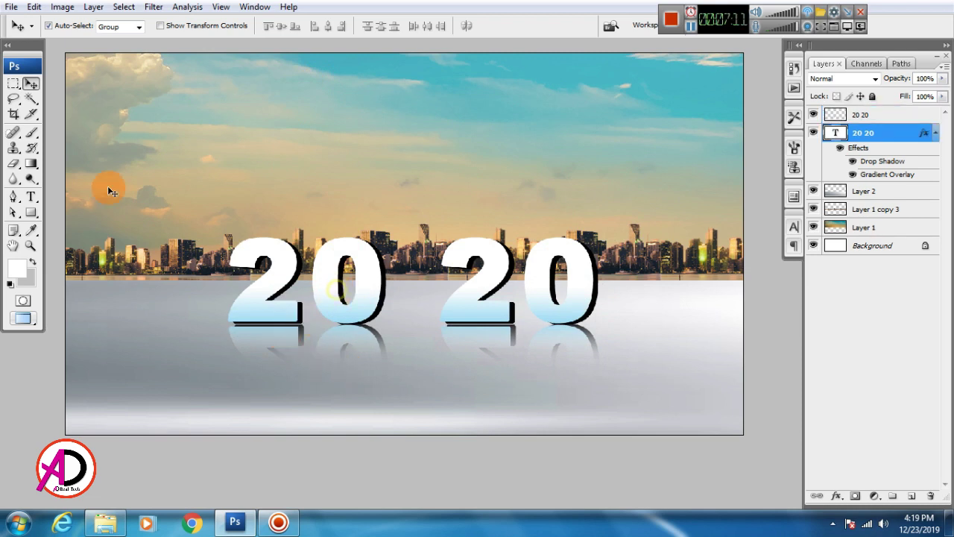
left_click(14, 83)
left_click_drag(215, 134, 538, 155)
right_click(490, 149)
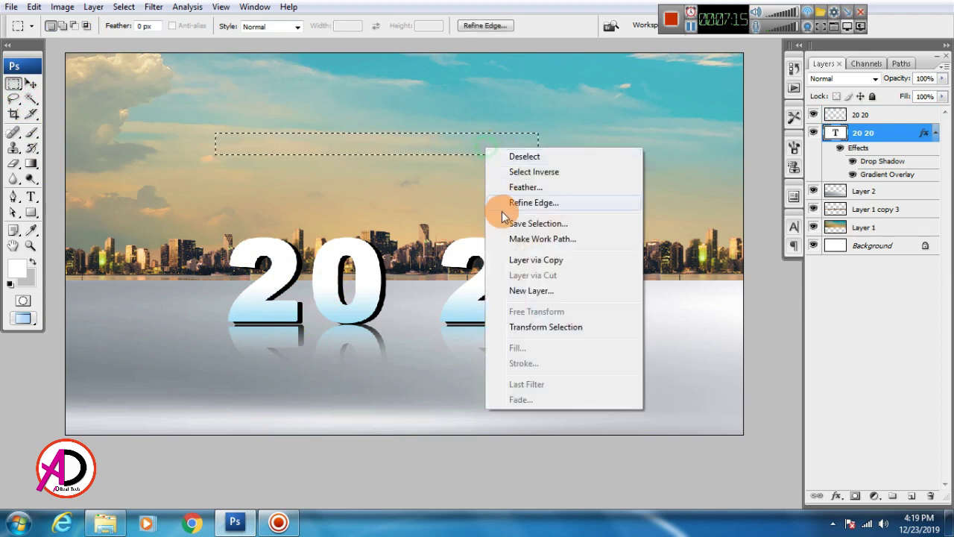
left_click(515, 185)
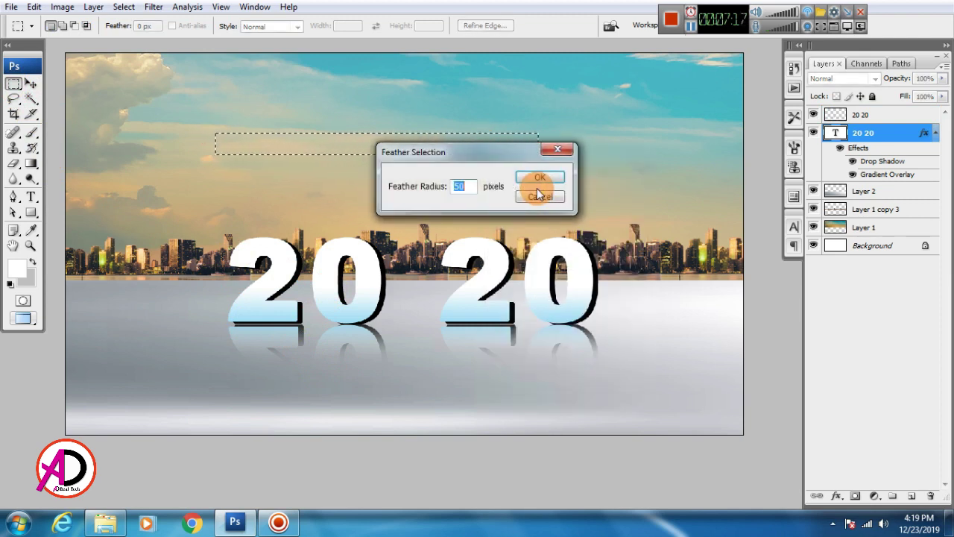
type("10")
left_click(539, 178)
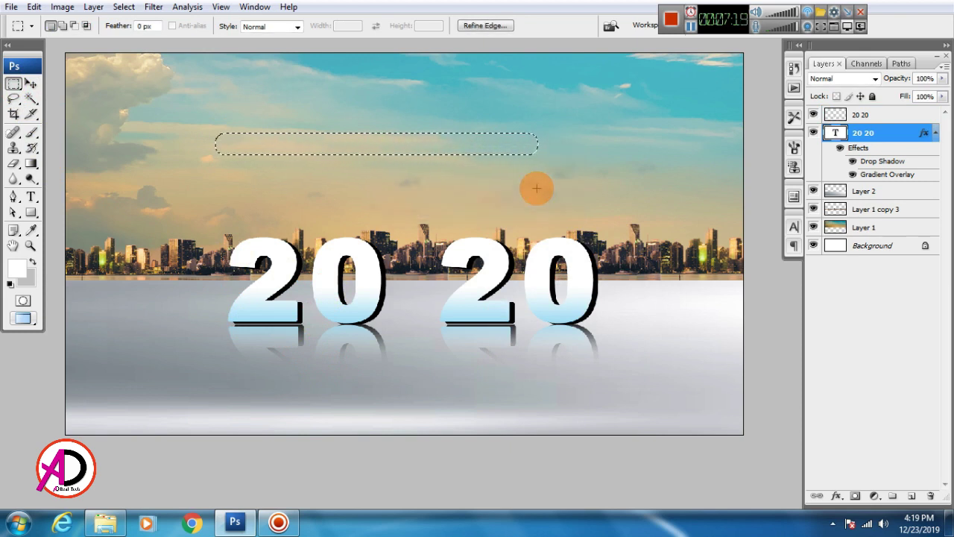
Fill the feathered selection with a Solid Color fill layer in black (000000).
left_click(836, 496)
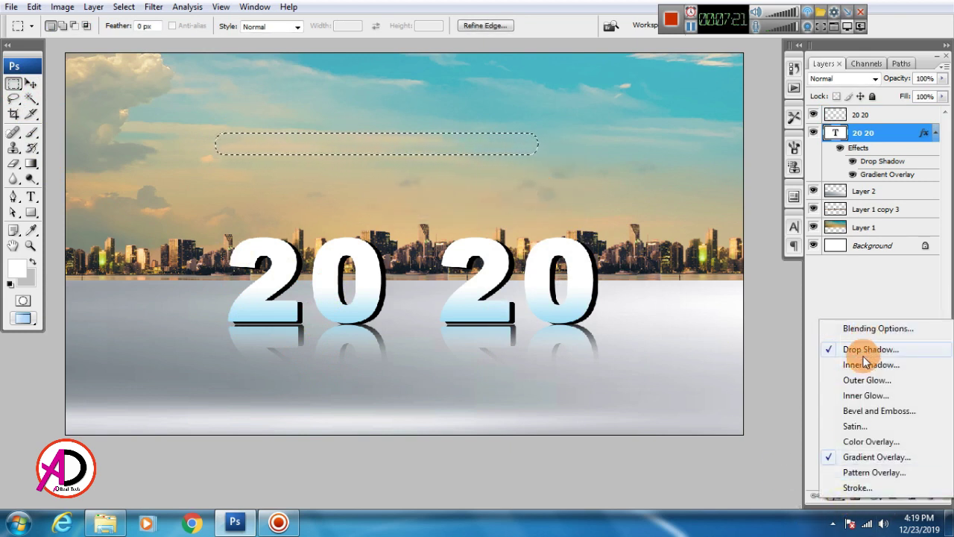
left_click(866, 496)
left_click(867, 496)
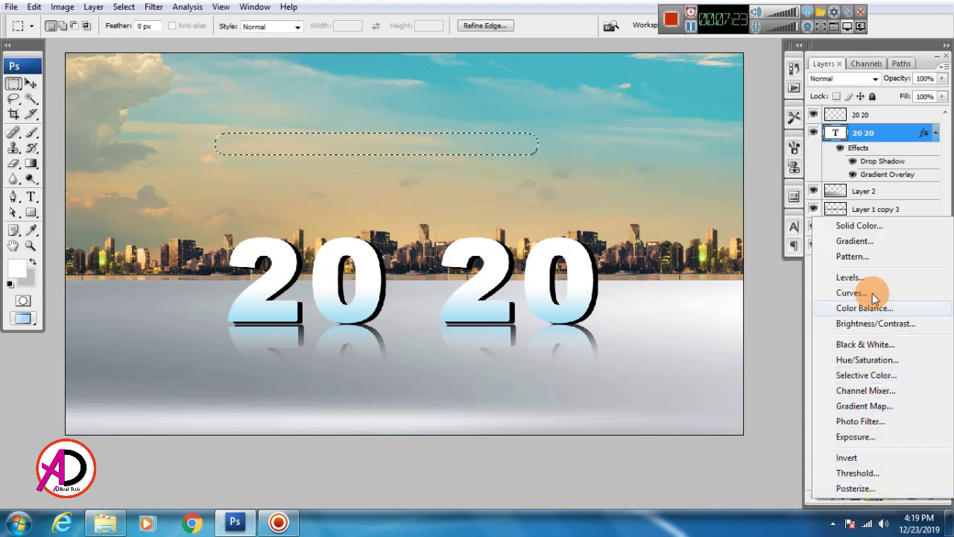
left_click(858, 225)
left_click_drag(596, 322, 492, 431)
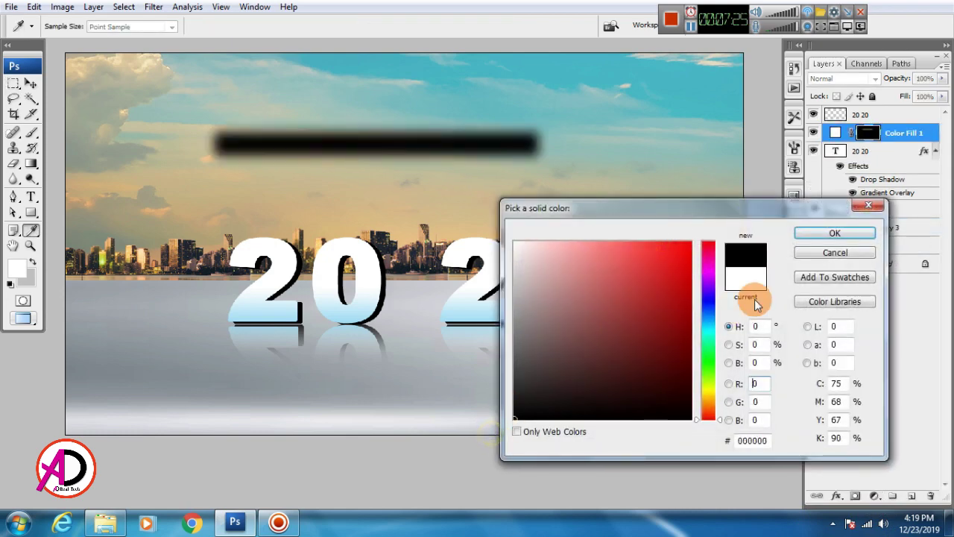
left_click(824, 234)
Flatten the black bar to 56% height, stretch it along the base of the 20 20, and move its layer below the text layer.
left_click(30, 84)
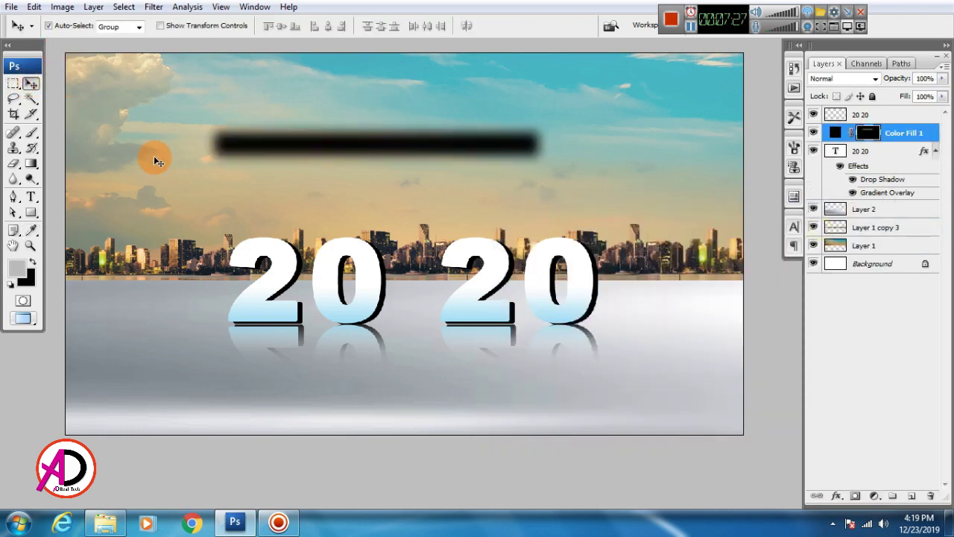
key("ctrl+t")
left_click_drag(374, 171, 411, 316)
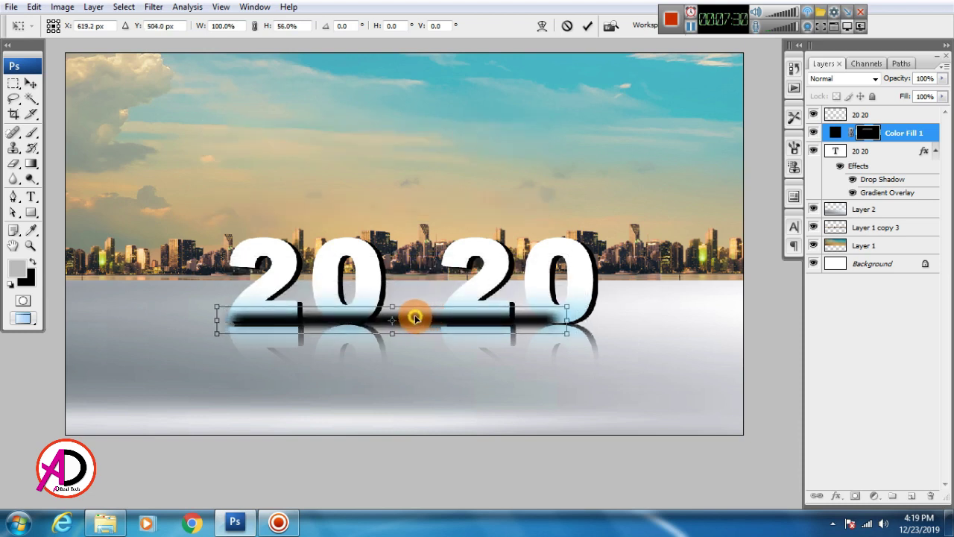
left_click_drag(565, 320, 587, 321)
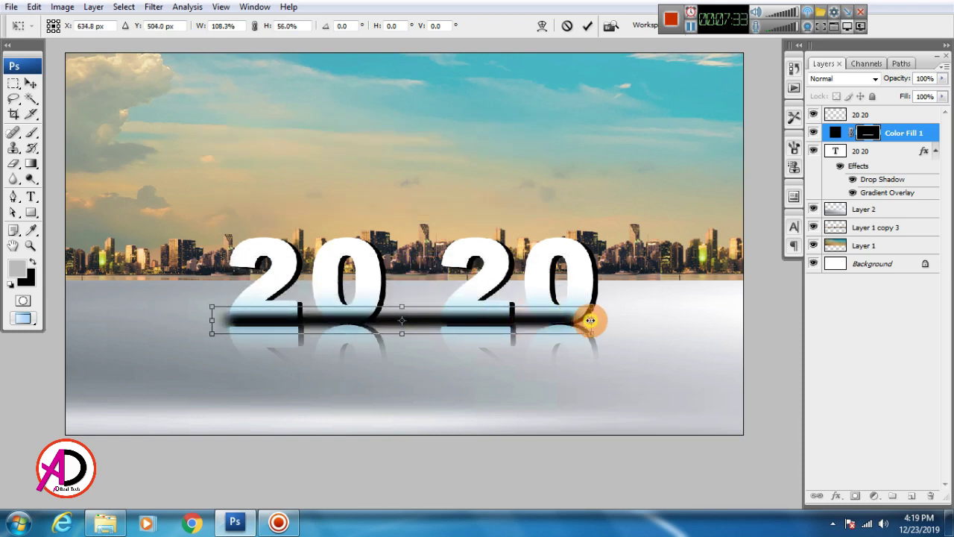
double_click(544, 319)
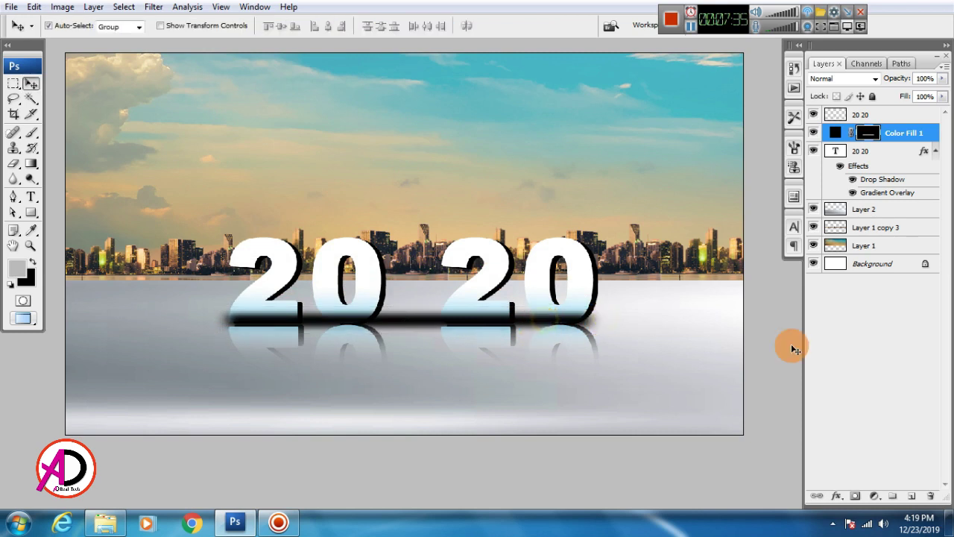
left_click_drag(902, 139, 901, 191)
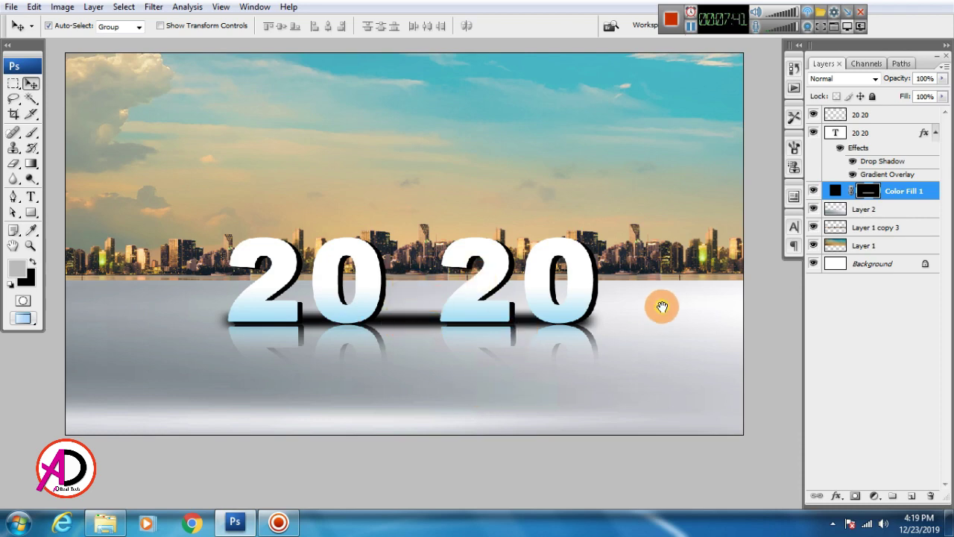
left_click(105, 522)
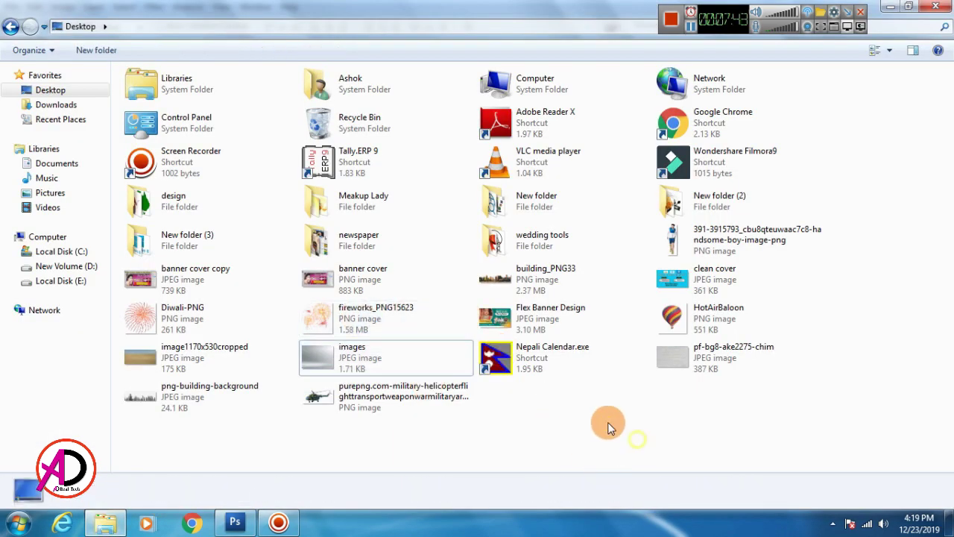
left_click(708, 253)
left_click_drag(234, 480, 376, 266)
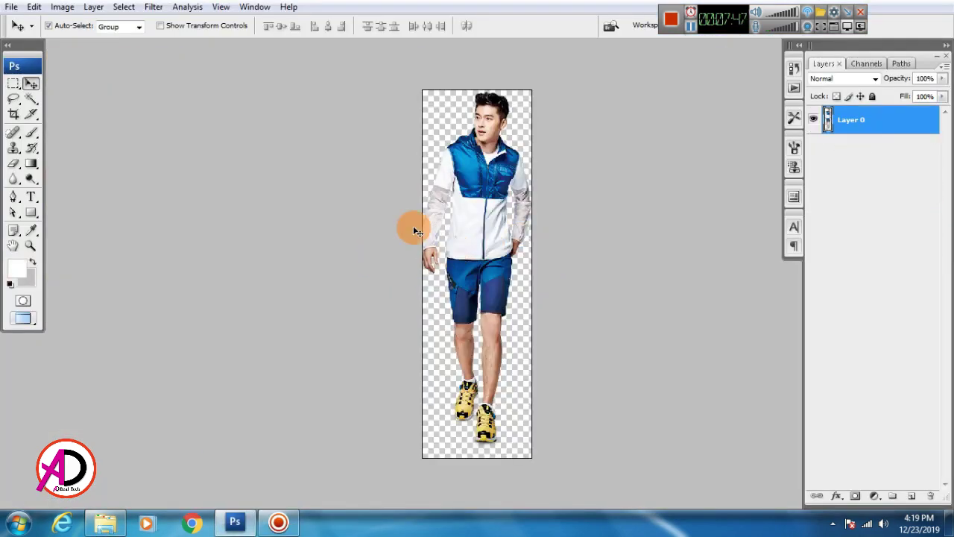
left_click(124, 7)
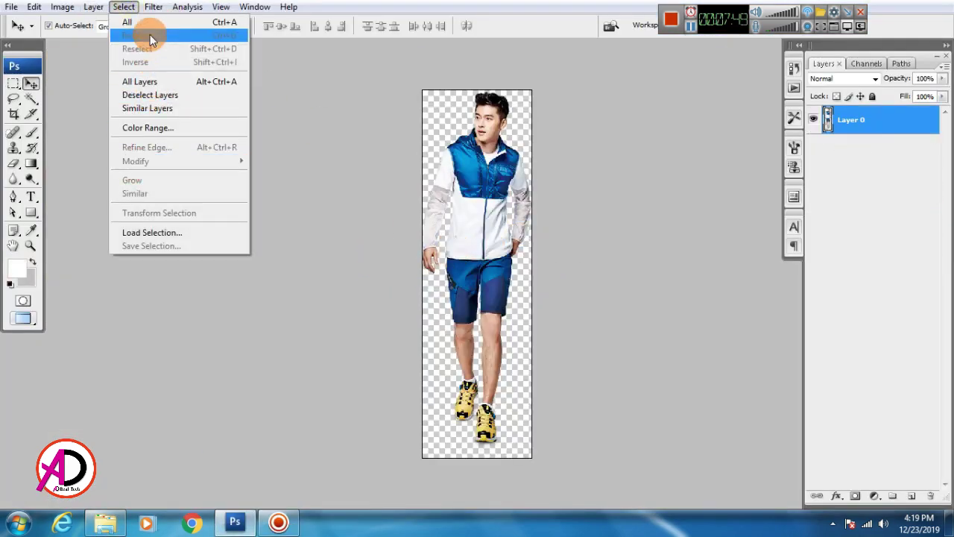
left_click(153, 22)
key("ctrl+Tab")
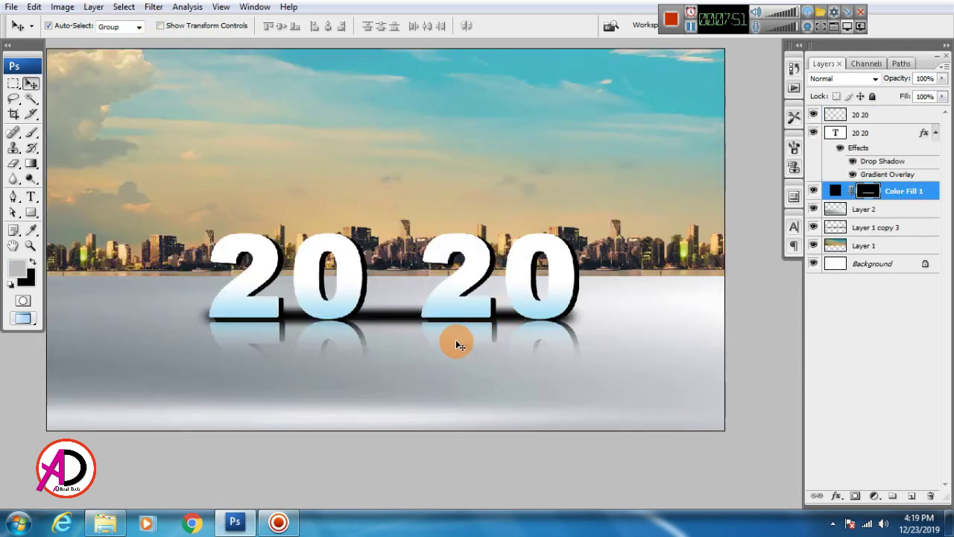
key("ctrl+v")
key("ctrl+z")
key("ctrl+Tab")
key("ctrl+Tab")
key("ctrl+Tab")
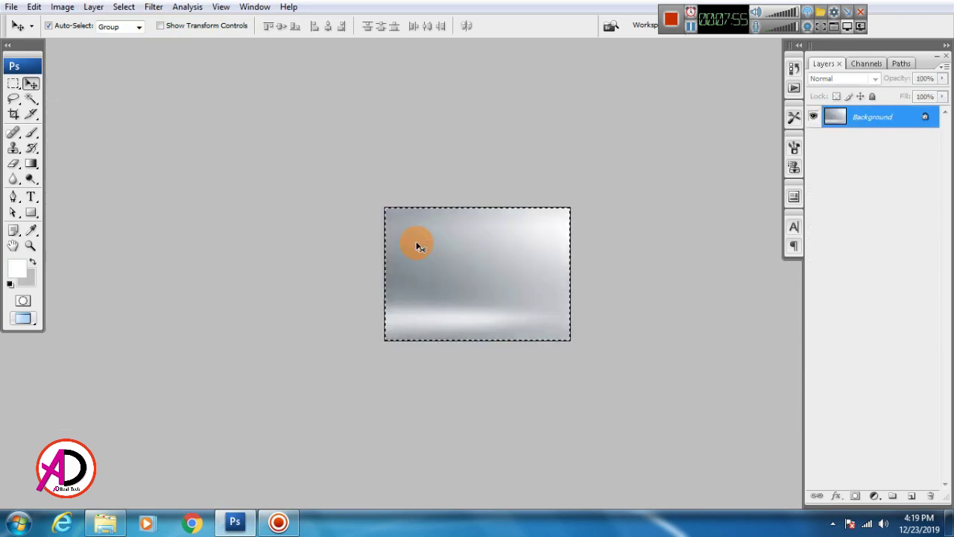
key("ctrl+Tab")
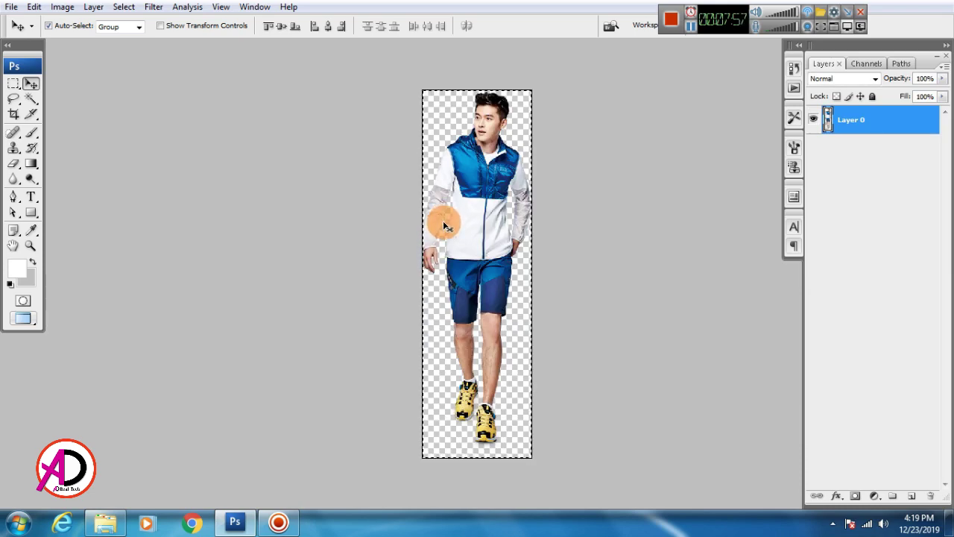
Copy the selected man and paste him into the 20 20 banner above the black fill layer.
key("ctrl+Tab")
key("ctrl+Tab")
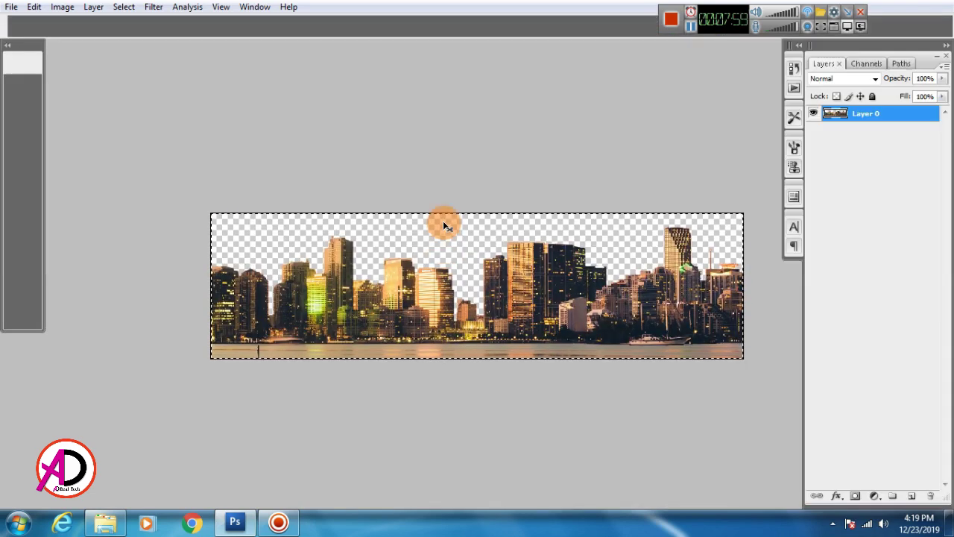
key("ctrl+Tab")
key("ctrl+Tab")
key("ctrl+Tab")
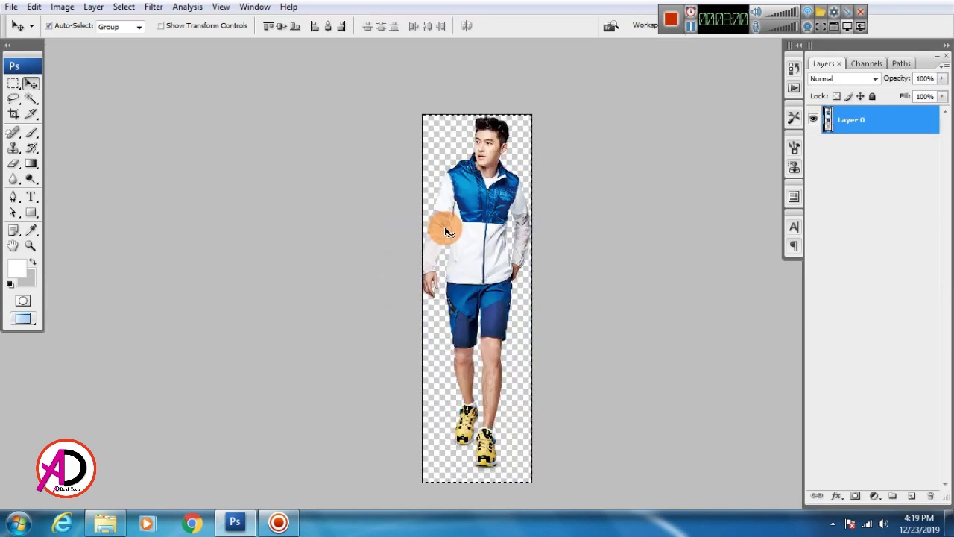
key("ctrl+Tab")
key("ctrl+v")
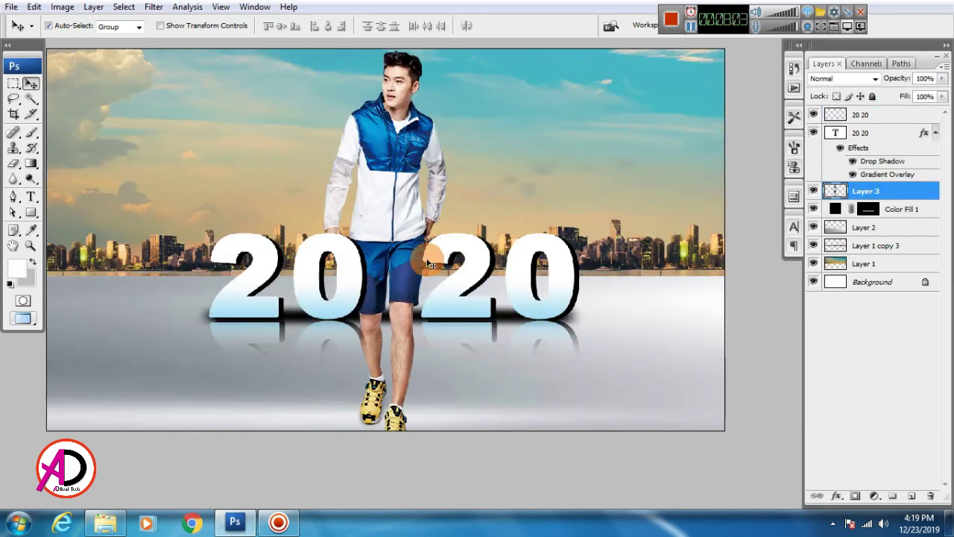
Scale the man down proportionally to about 45% and stand him in the gap between the two 20s.
key("ctrl+t")
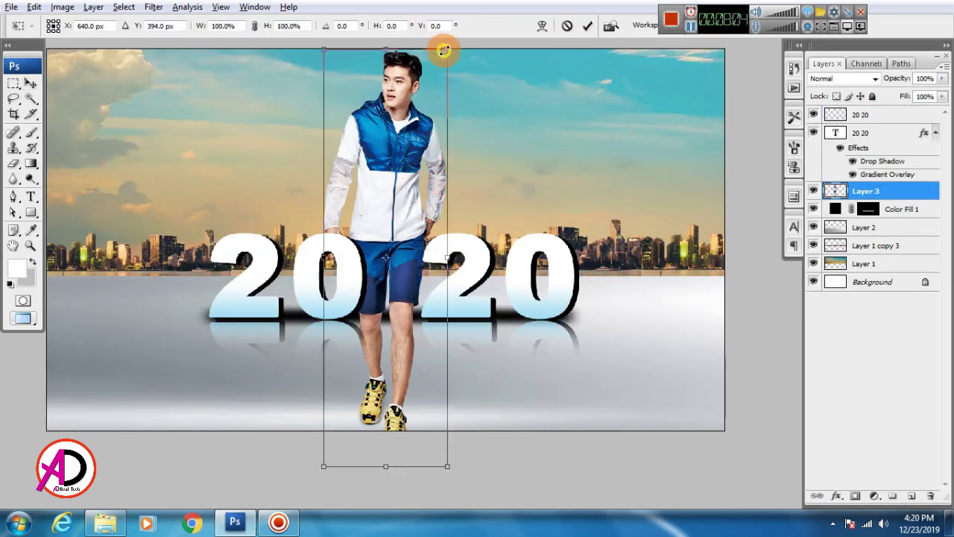
left_click_drag(445, 51, 375, 436)
left_click_drag(500, 440, 544, 141)
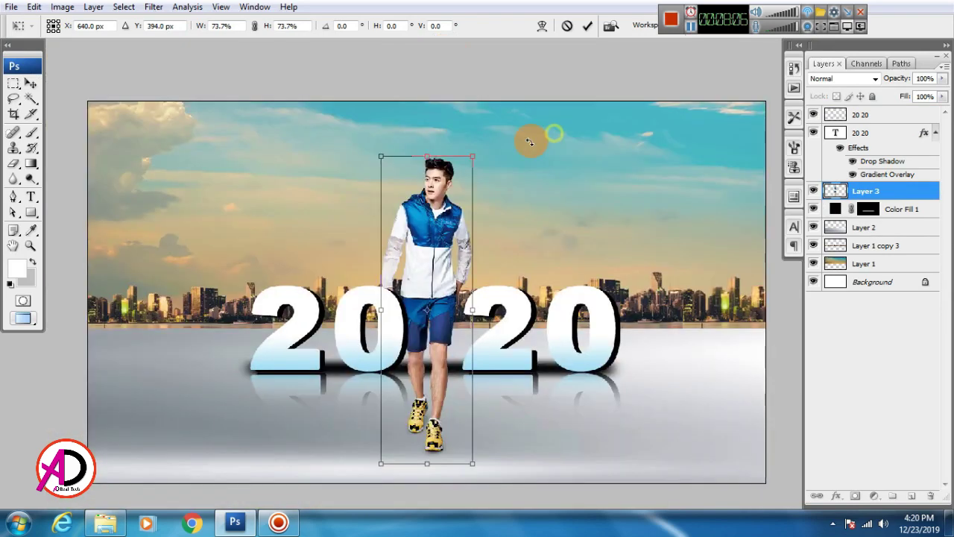
left_click_drag(469, 157, 452, 217)
left_click_drag(433, 266, 439, 239)
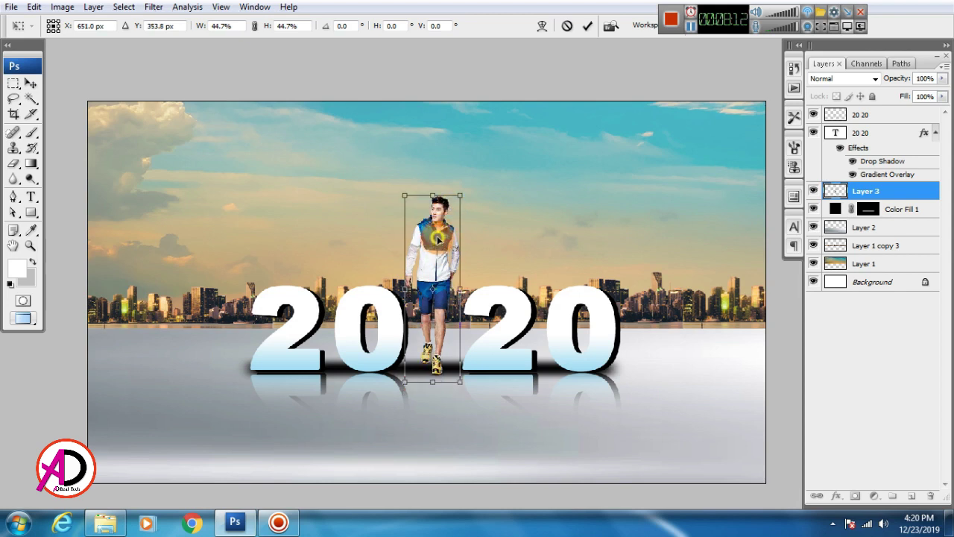
left_click_drag(458, 197, 469, 197)
Duplicate the man's layer, flip the copy vertically and place it in the sky above the last 0.
left_click_drag(441, 240, 299, 186)
double_click(441, 250)
key("ctrl+t")
right_click(299, 172)
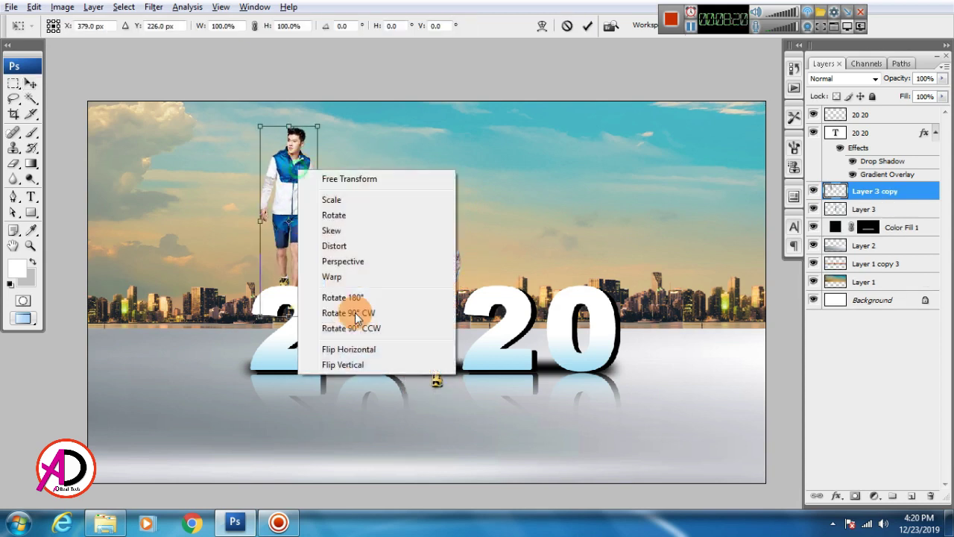
left_click(368, 365)
left_click_drag(295, 239, 659, 243)
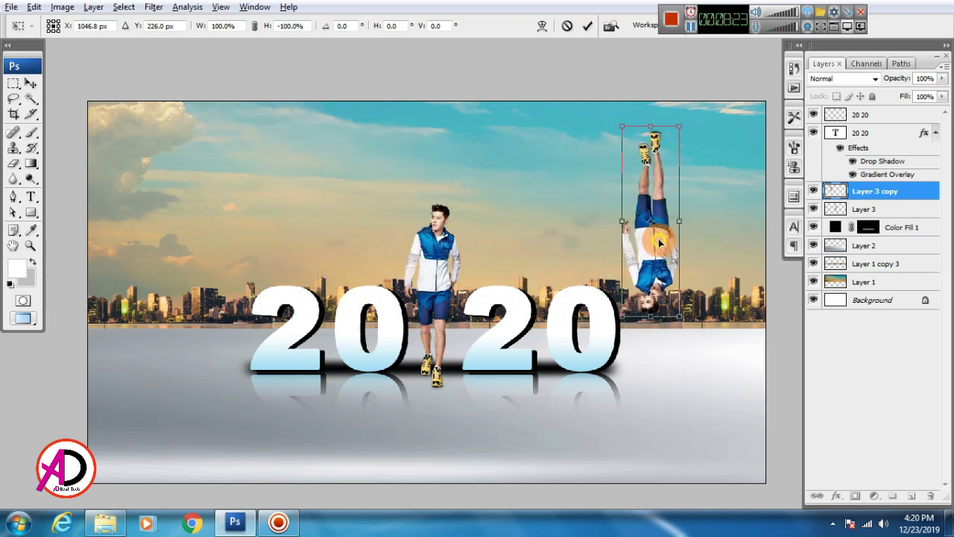
key("Return")
Draw a rectangular selection over the lower half of the upside-down man and feather it by 100 pixels.
left_click(13, 83)
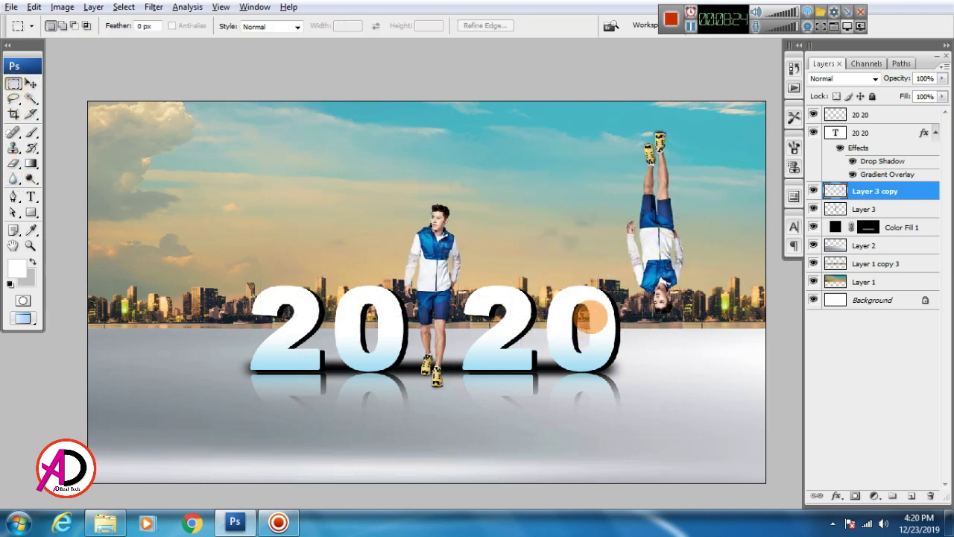
left_click_drag(475, 223, 762, 362)
right_click(692, 354)
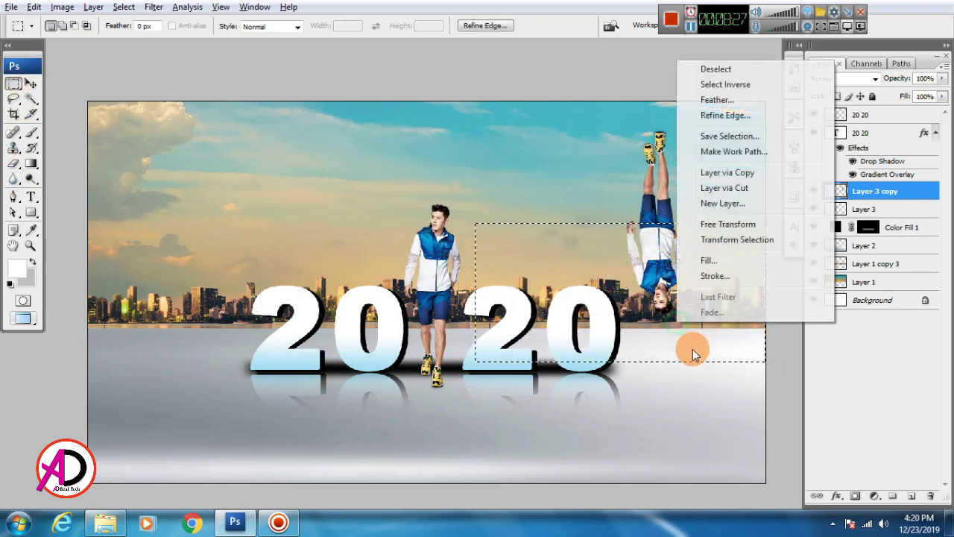
left_click(724, 101)
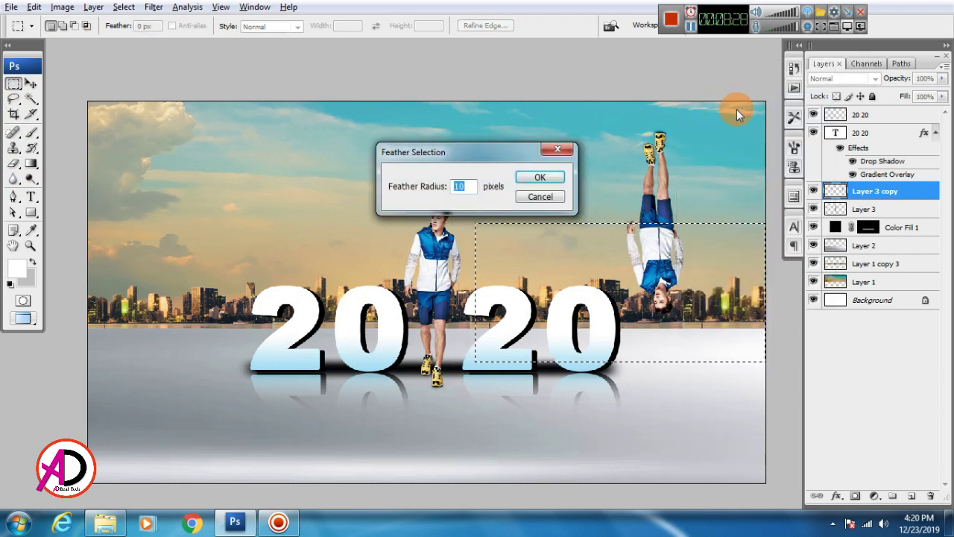
type("100")
key("Return")
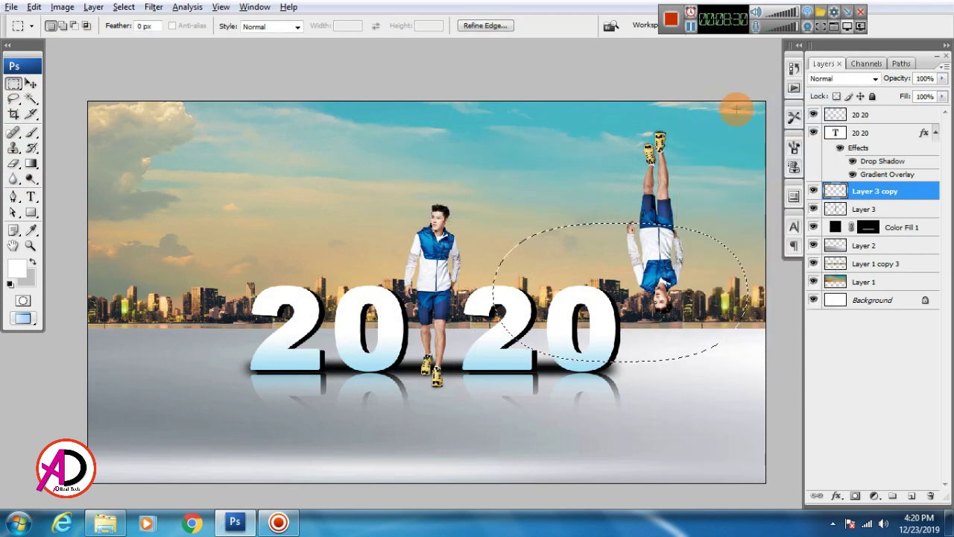
Clear the feathered selection twice so the upside-down man fades out above the body, leaving only shoes and lower legs.
key("Delete")
key("Delete")
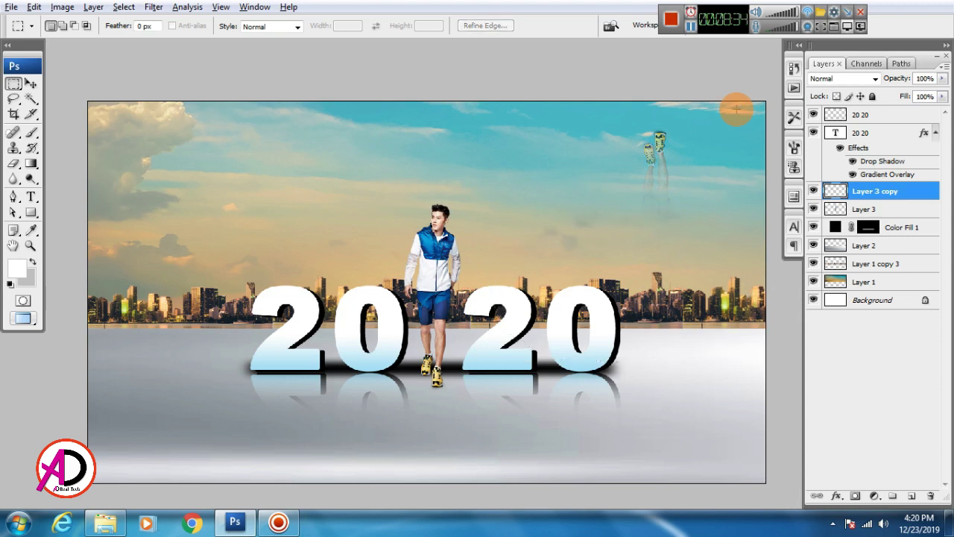
key("v")
left_click_drag(653, 145, 442, 403)
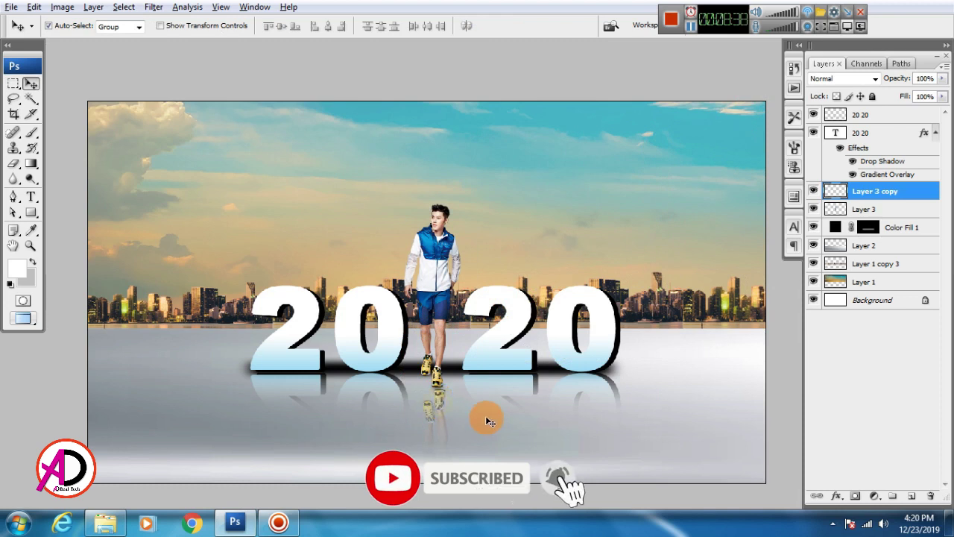
key("ctrl+t")
right_click(447, 400)
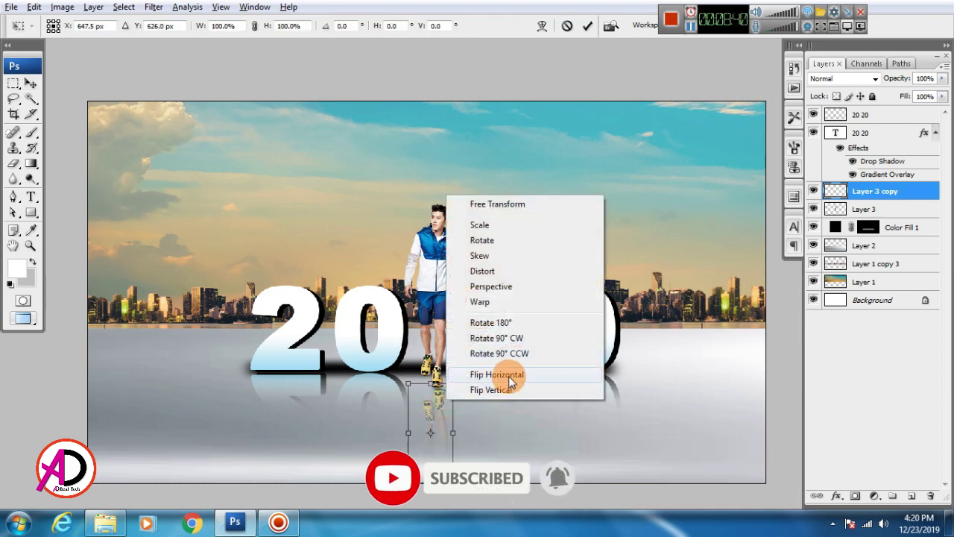
left_click(573, 427)
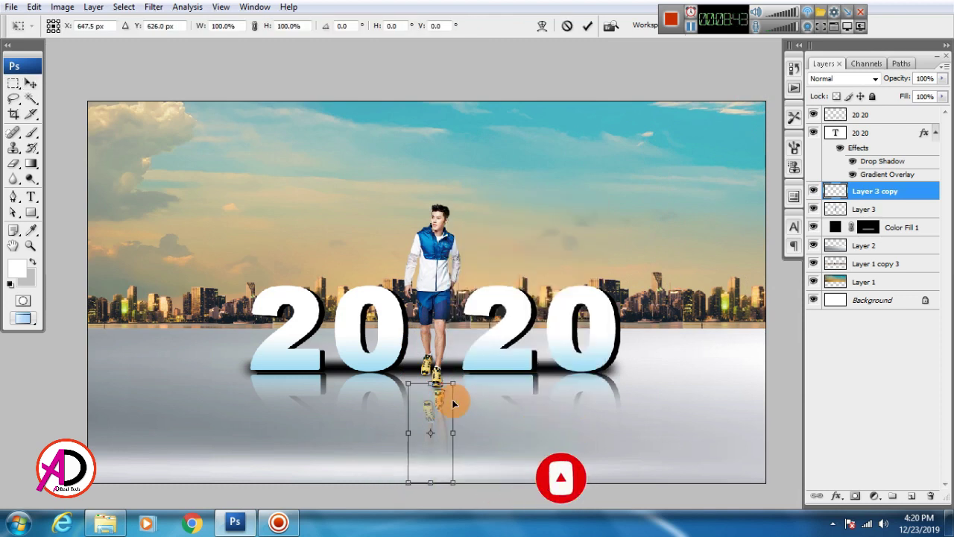
key("Escape")
key("ctrl+z")
key("ctrl+alt+z")
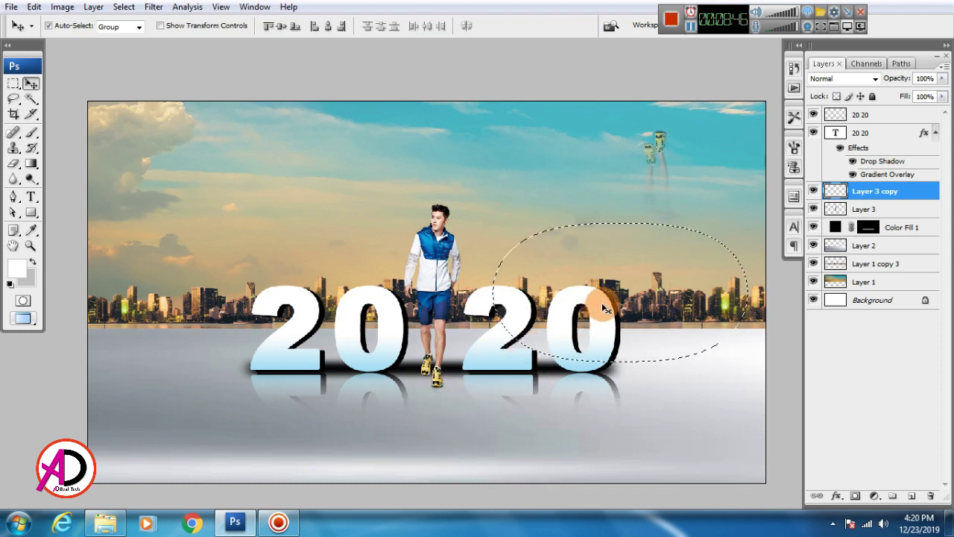
Deselect, move the faded upside-down legs directly beneath the man's shoes and flip them horizontally to form his reflection.
key("ctrl+d")
left_click_drag(664, 137, 435, 378)
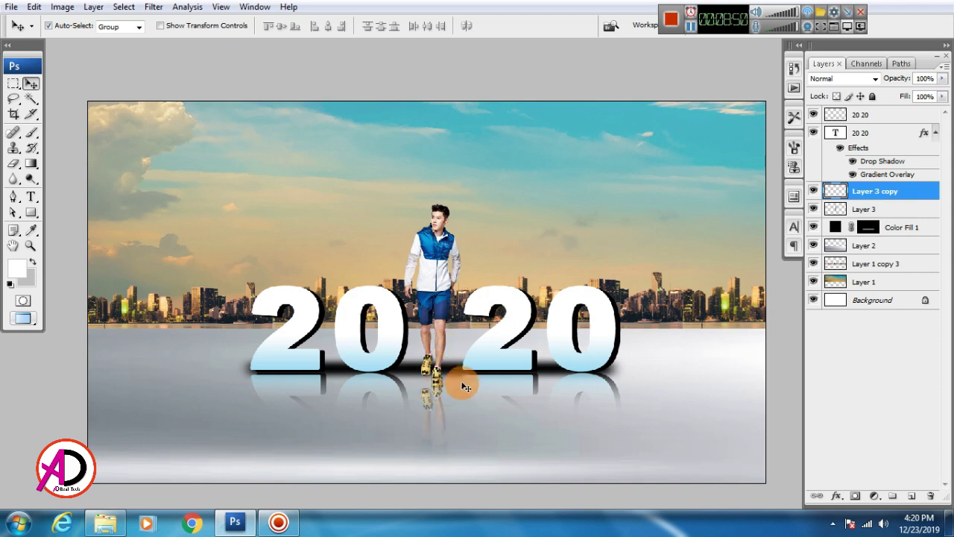
key("ctrl+t")
right_click(437, 403)
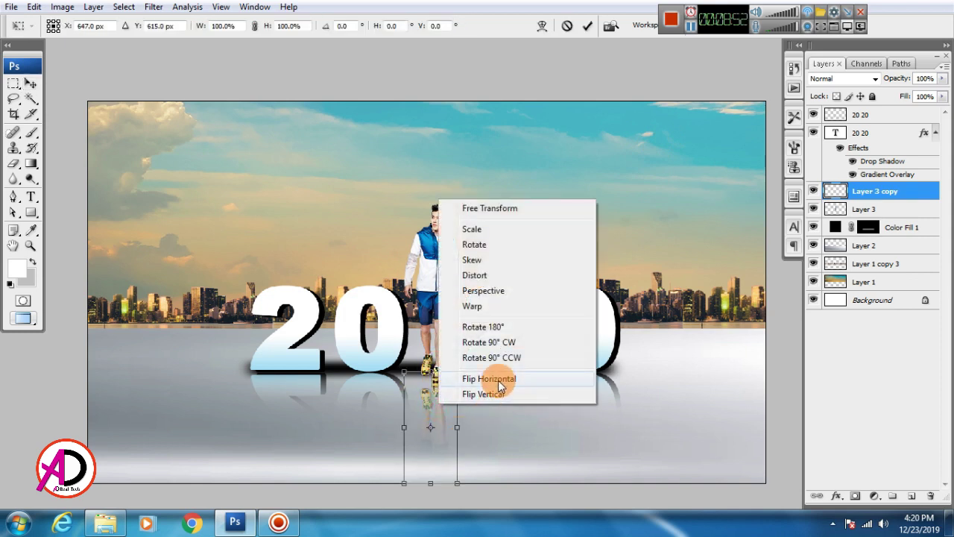
left_click(487, 379)
double_click(437, 445)
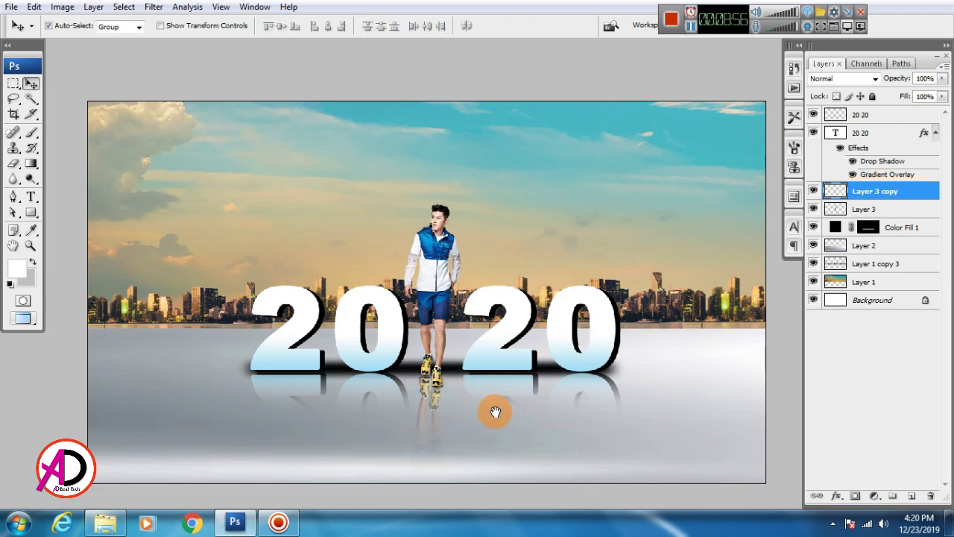
left_click_drag(496, 412, 511, 437)
scroll(527, 409, "down", 2)
scroll(526, 408, "up", 2)
left_click_drag(578, 431, 541, 415)
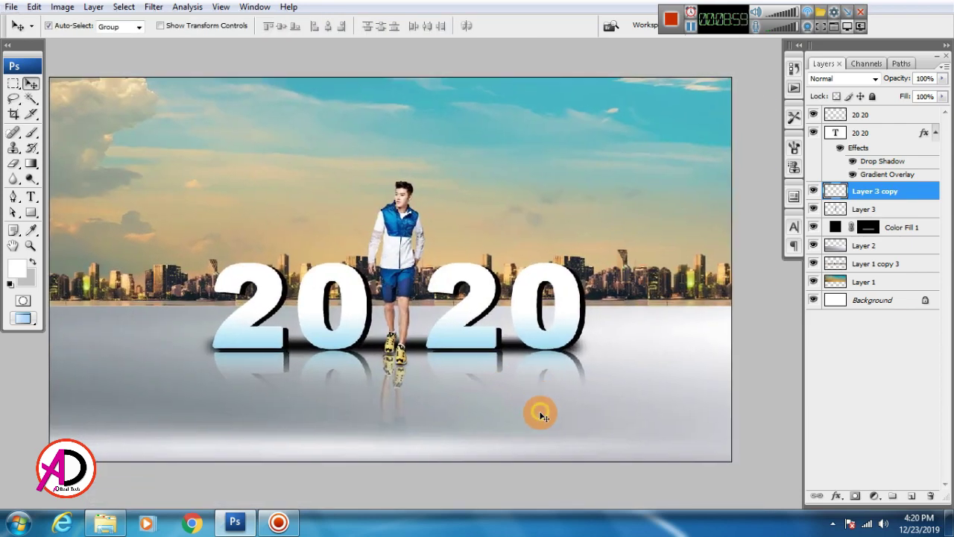
scroll(542, 431, "down", 5)
scroll(552, 442, "up", 3)
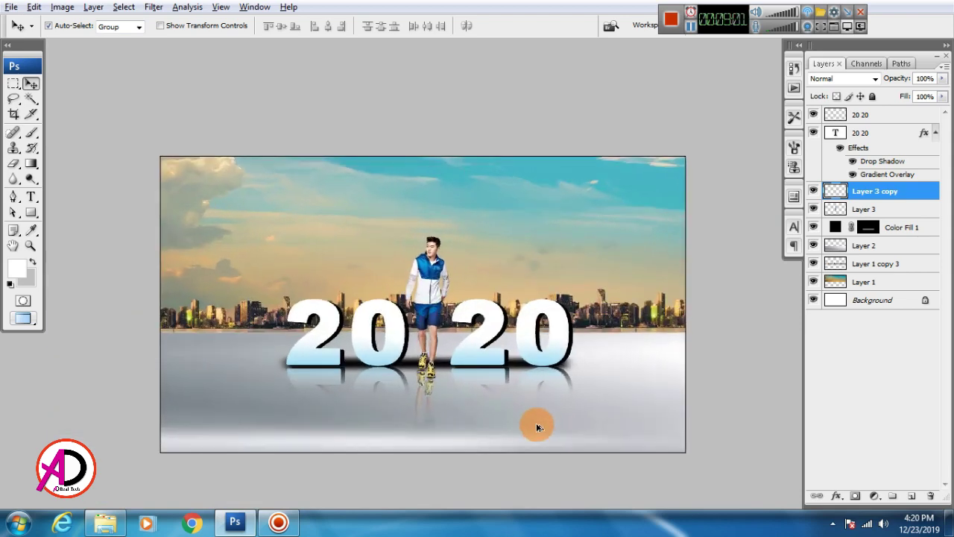
left_click_drag(552, 441, 565, 440)
scroll(540, 441, "up", 1)
Open fireworks_PNG15623 from the Desktop folder in Photoshop and copy the whole image into the 20 20 banner.
left_click(110, 521)
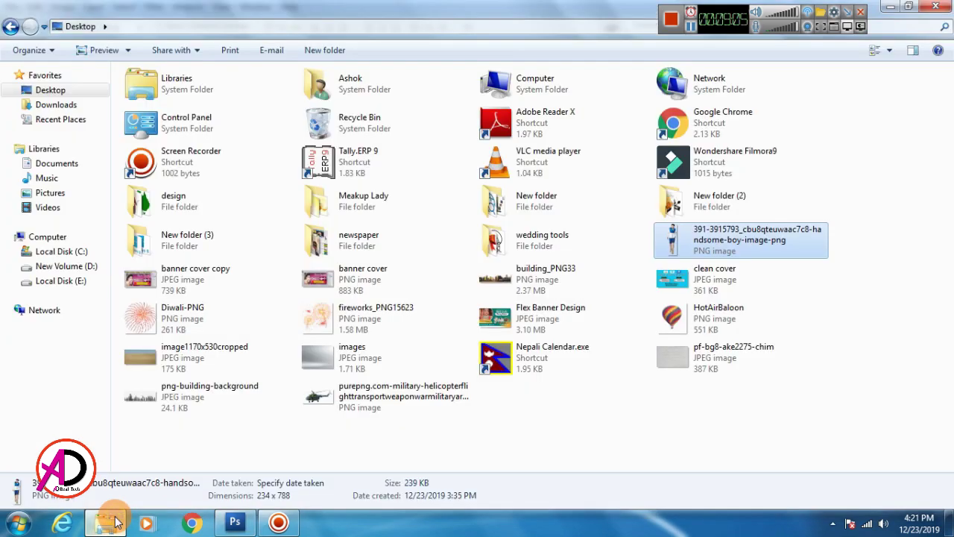
left_click(581, 453)
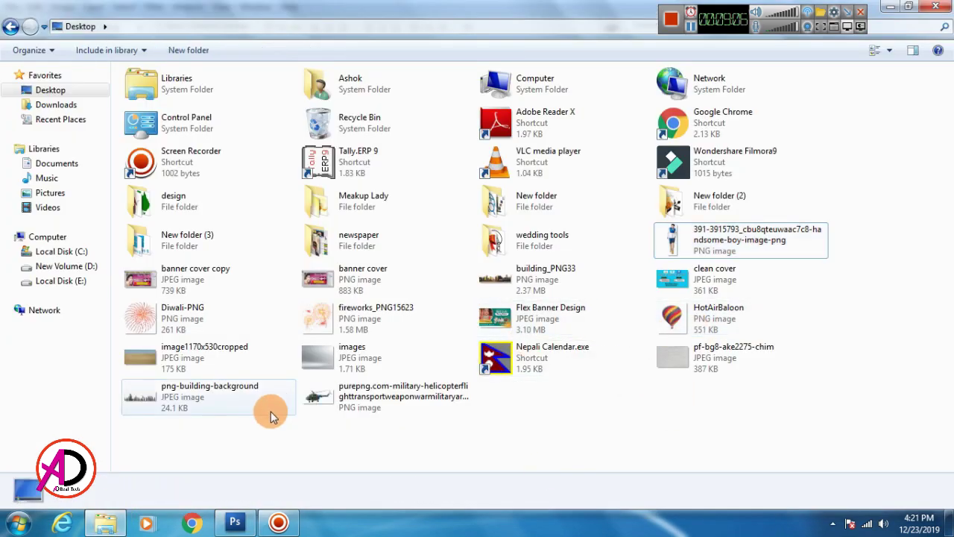
left_click_drag(333, 325, 347, 299)
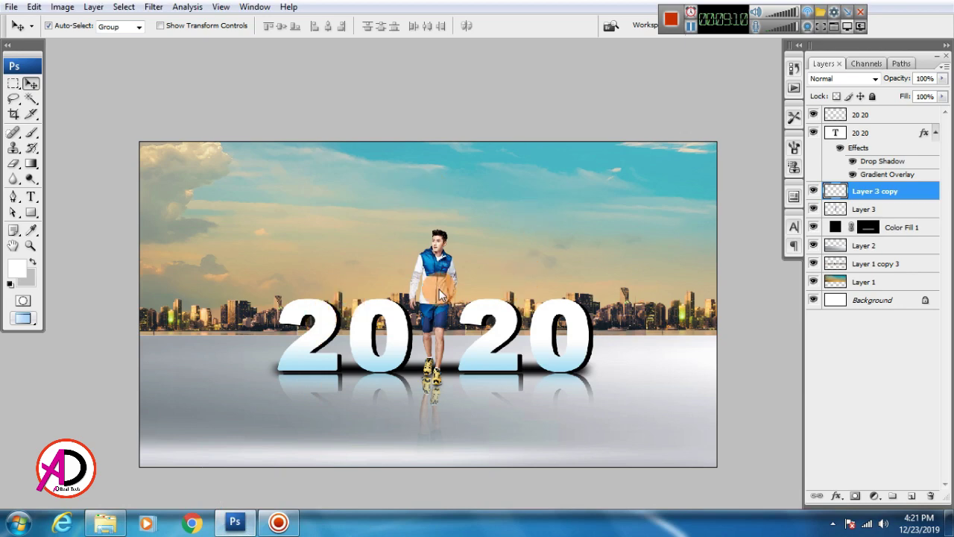
key("ctrl+a")
key("ctrl+c")
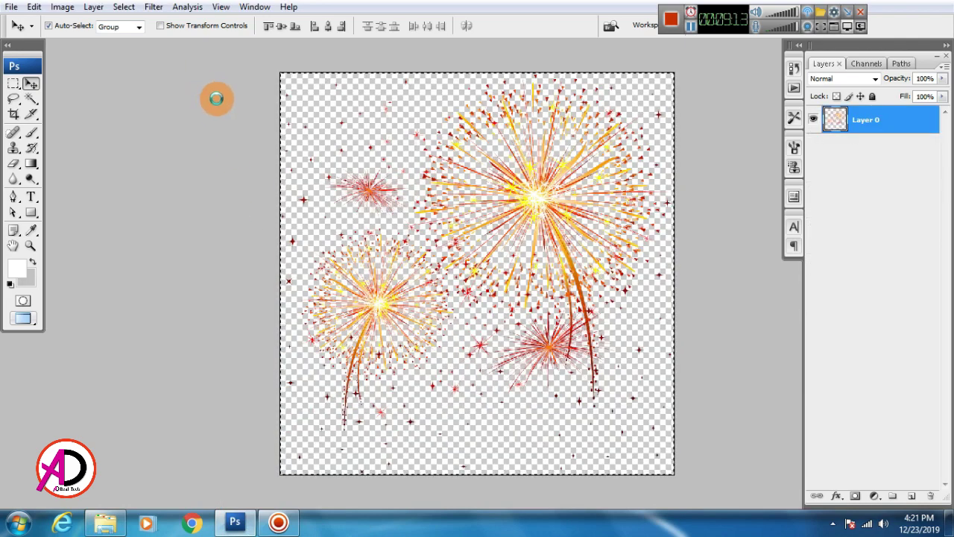
key("ctrl+Tab")
key("ctrl+v")
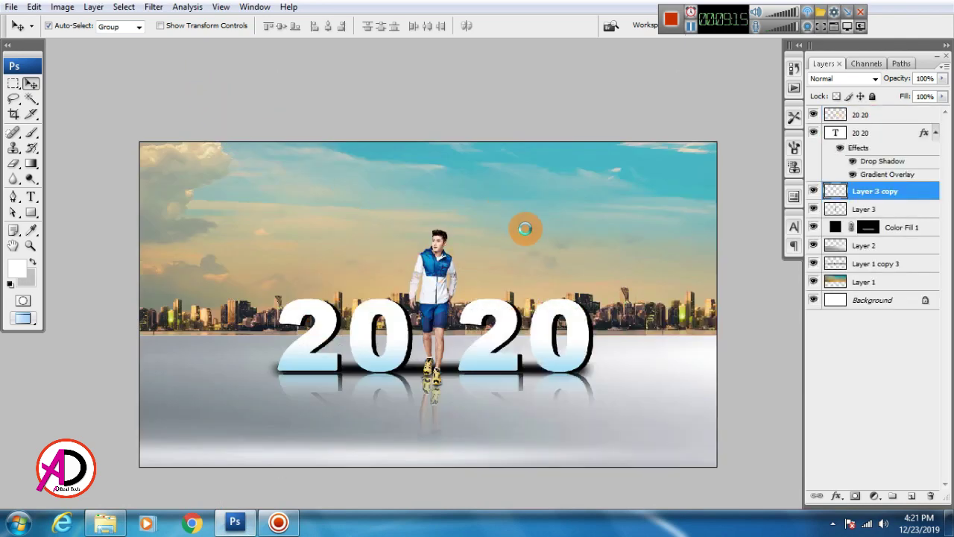
Scale the pasted fireworks proportionally to about 10.7% and place them over the sky beside the man's head.
key("ctrl+t")
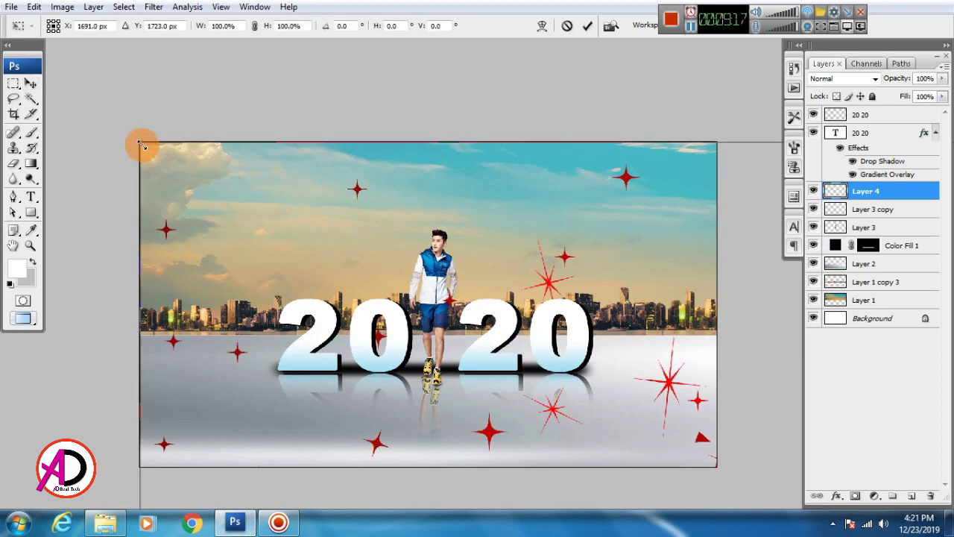
left_click_drag(140, 142, 402, 349)
left_click_drag(637, 458, 383, 192)
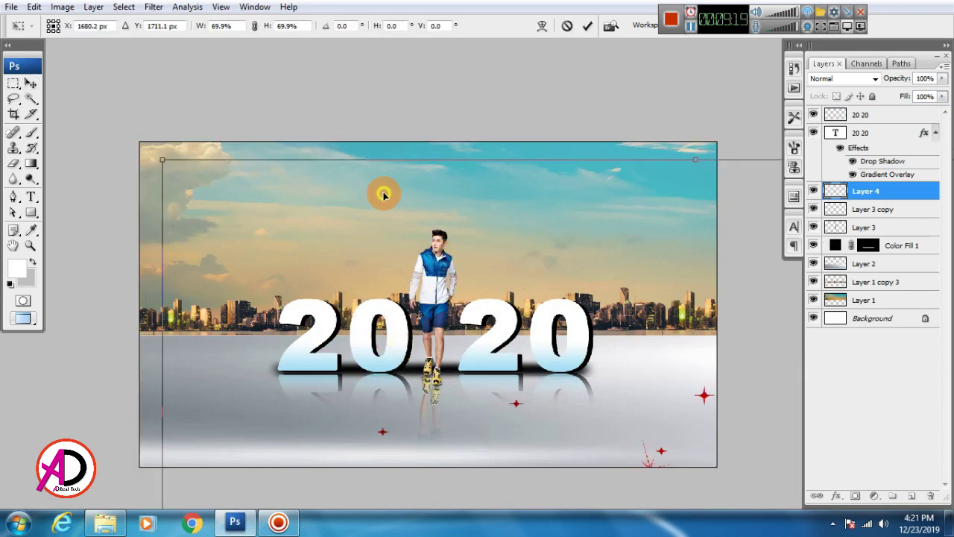
left_click_drag(403, 349, 487, 415)
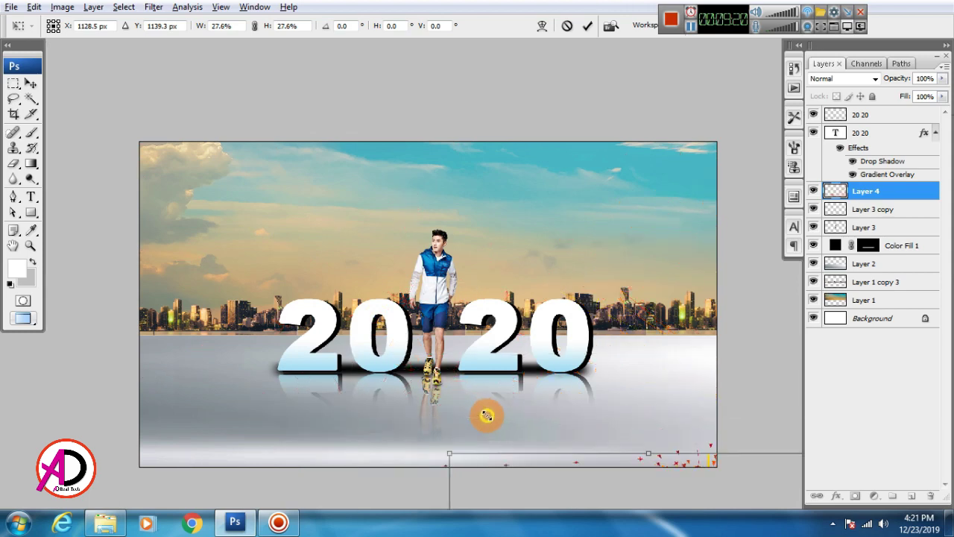
left_click_drag(611, 475, 382, 224)
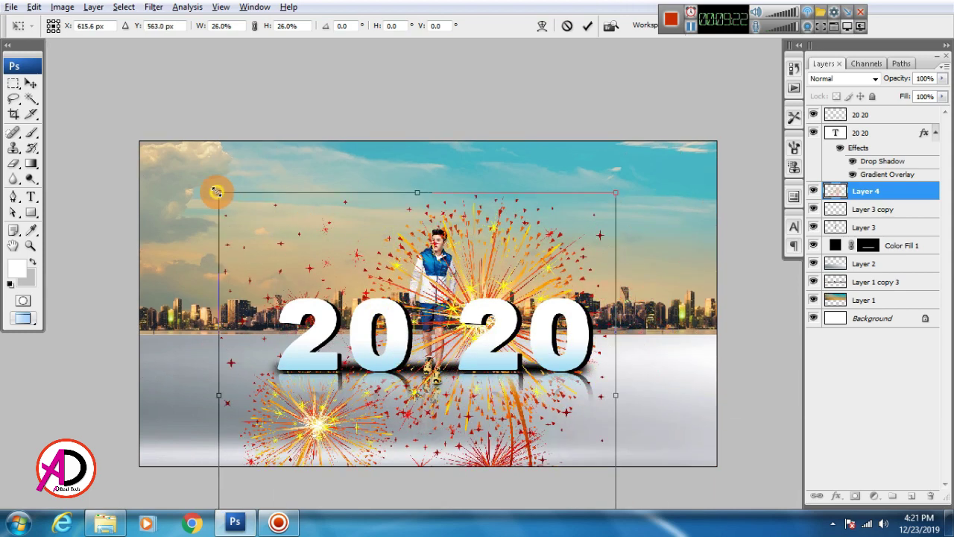
left_click_drag(216, 191, 354, 332)
left_click_drag(408, 261, 419, 222)
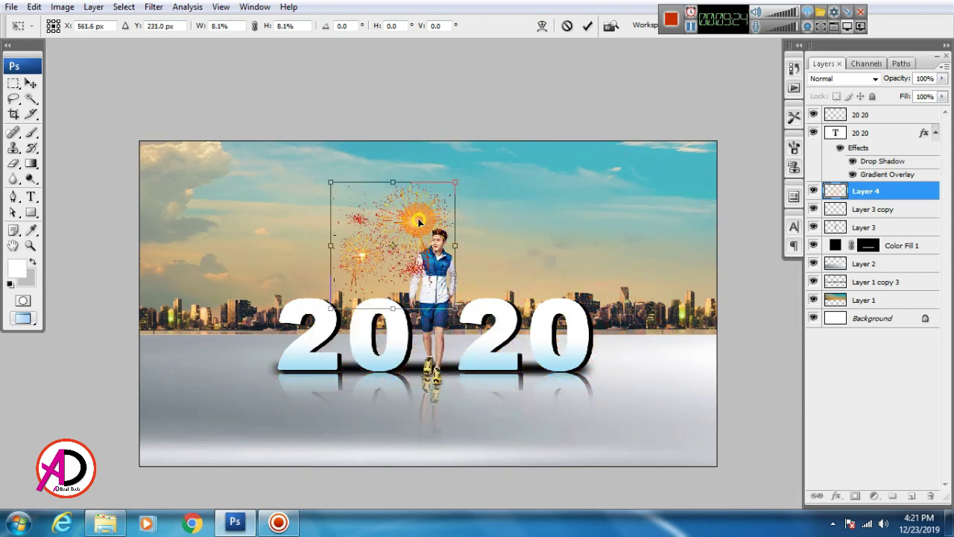
left_click_drag(455, 182, 482, 164)
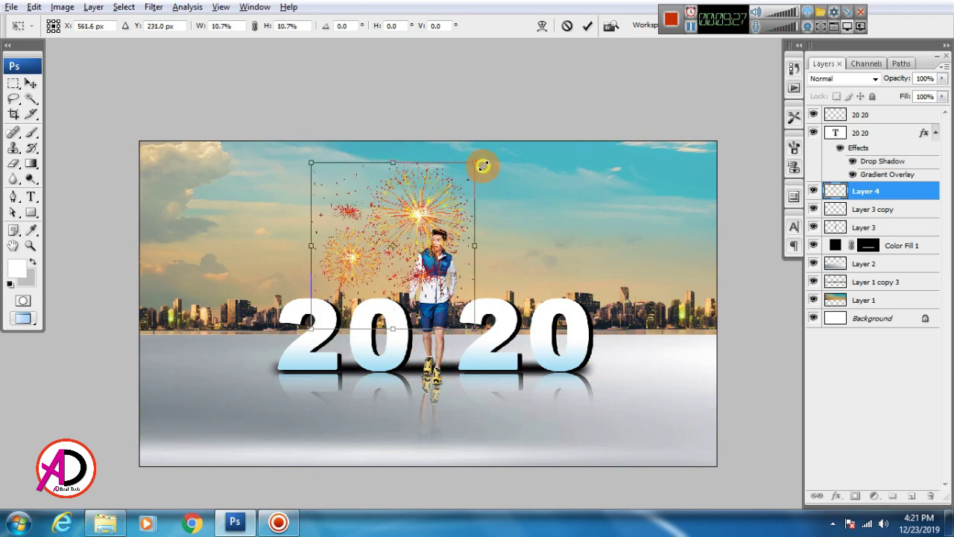
left_click_drag(424, 217, 412, 229)
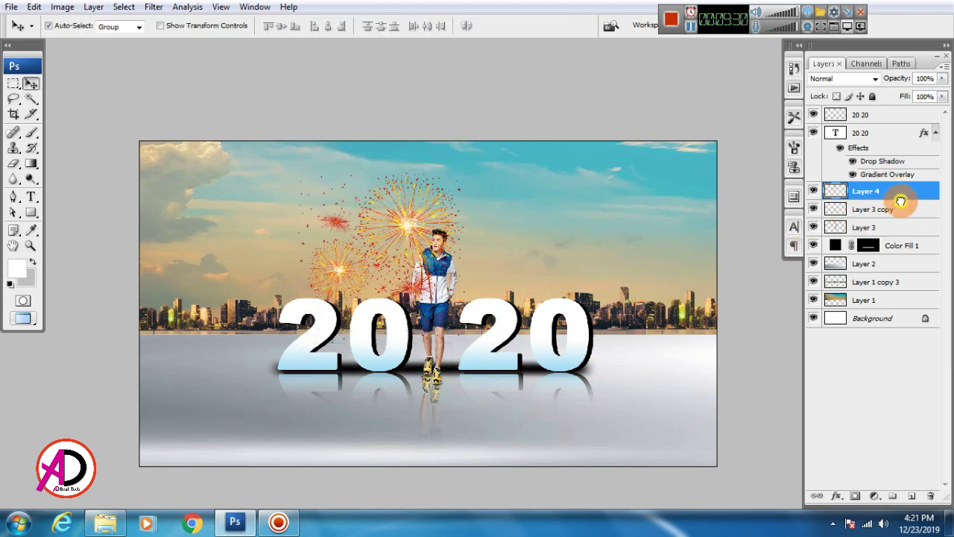
Reorder the fireworks layer to sit directly below Layer 2 and shift the fireworks up into the sky above the first 20.
left_click_drag(901, 201, 900, 278)
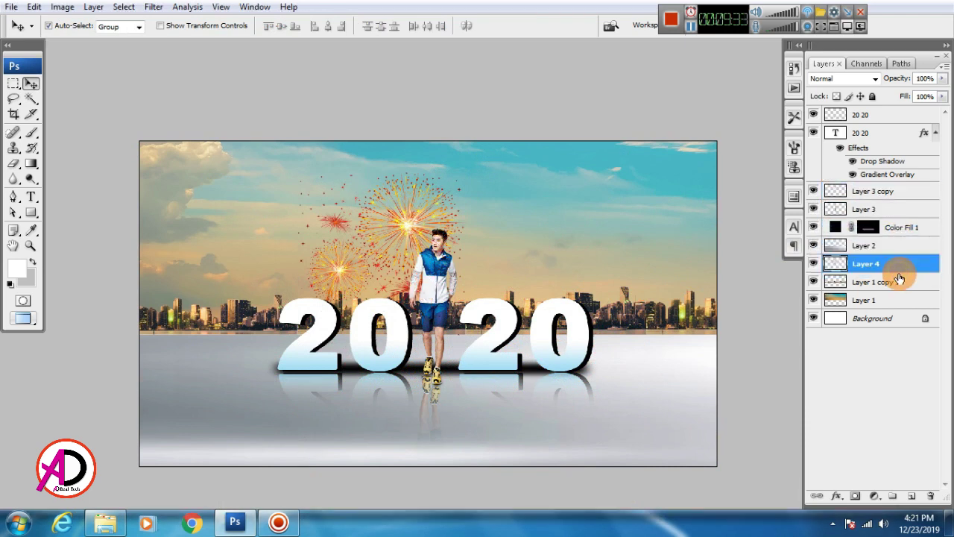
left_click_drag(404, 225, 369, 199)
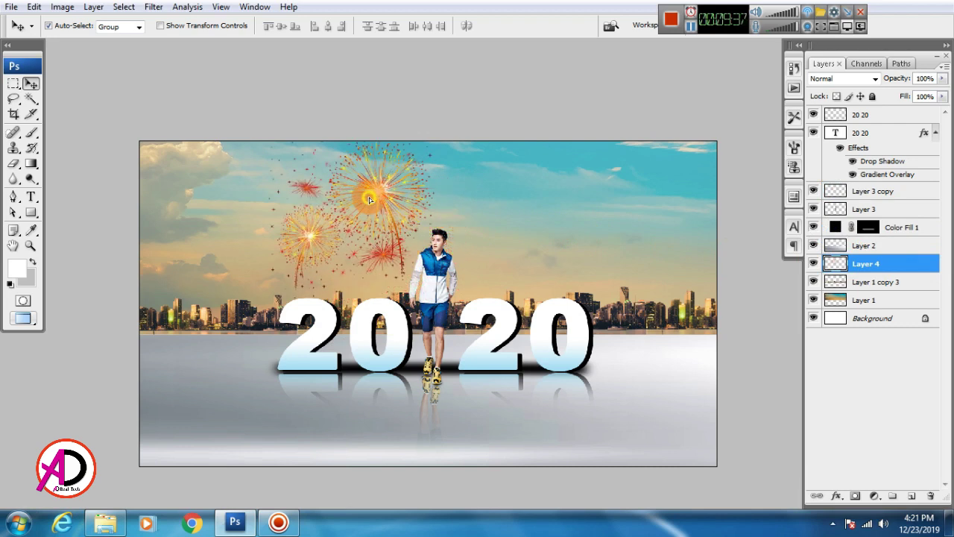
Select the hanging trails below the fireworks bursts with rectangular selections and delete them from the fireworks layer.
left_click(13, 83)
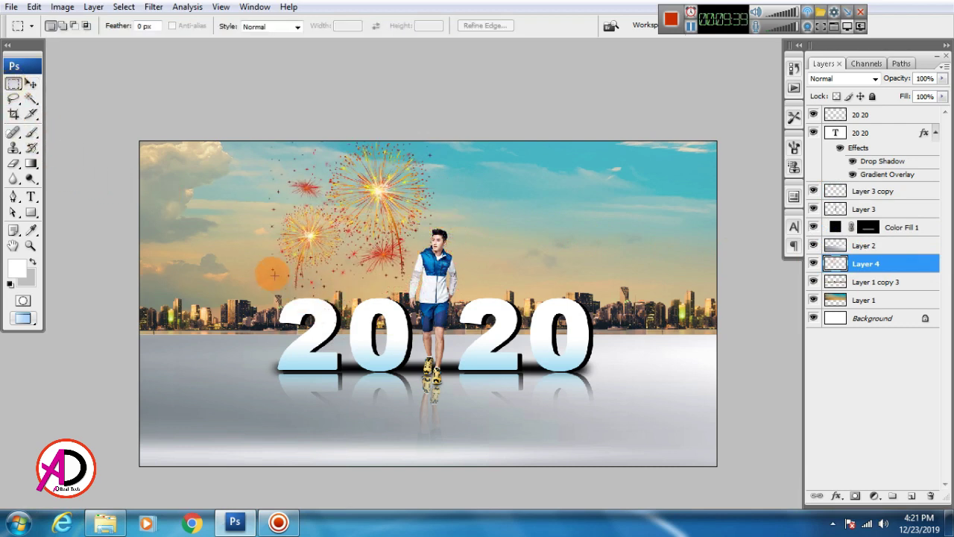
left_click_drag(258, 262, 351, 297)
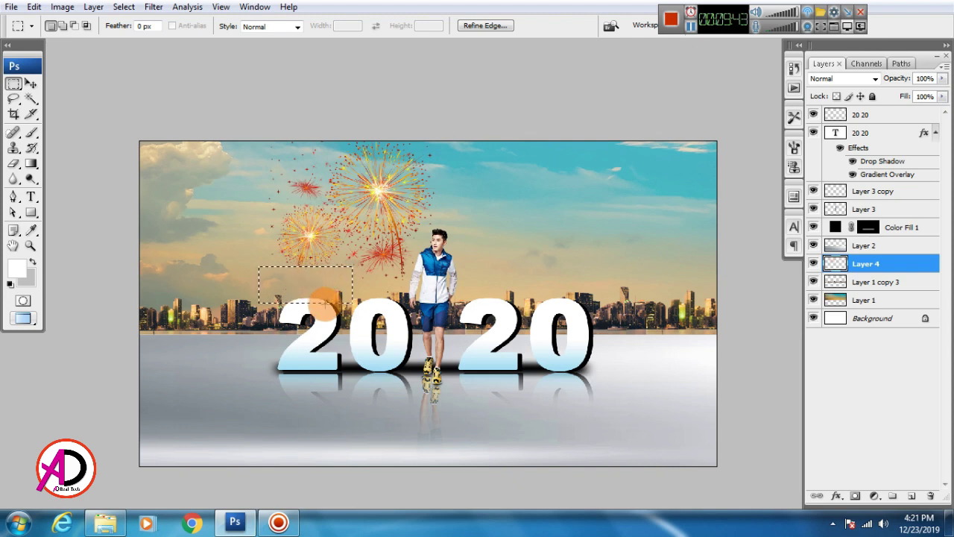
left_click(347, 291)
left_click_drag(355, 266, 414, 298)
left_click_drag(398, 247, 408, 284)
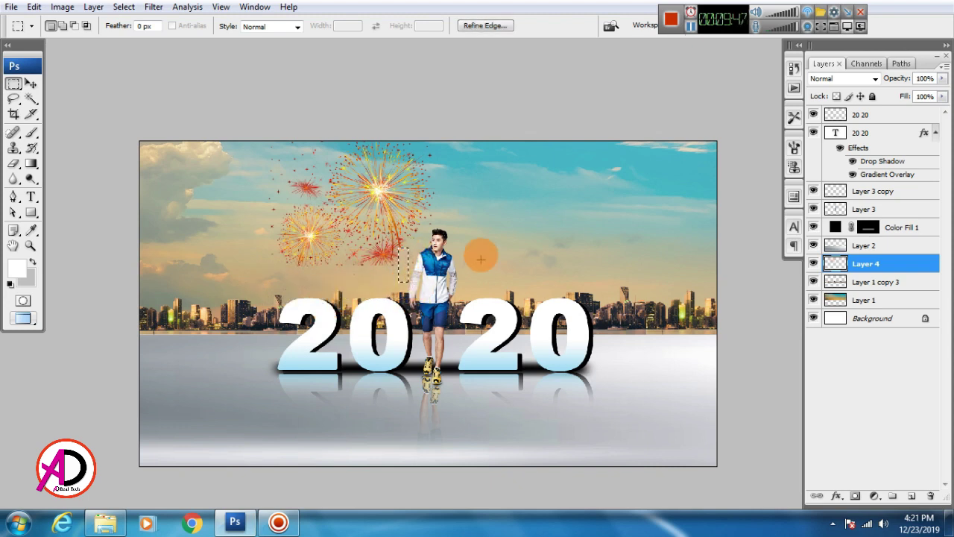
left_click(30, 83)
left_click(401, 240)
left_click_drag(401, 240, 435, 244)
key("ctrl+z")
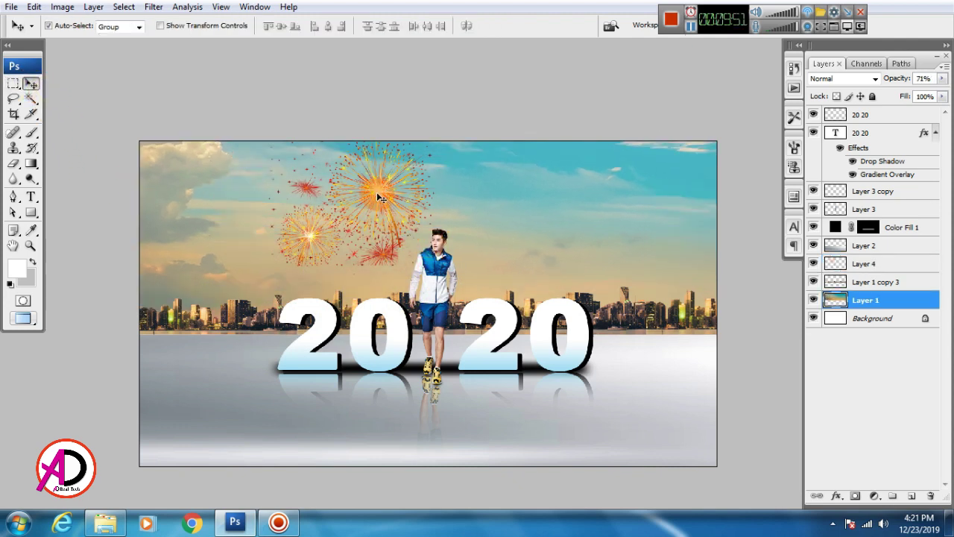
Move the fireworks so the largest burst sits behind the man's head and enlarge them proportionally to about 110.6%.
left_click_drag(379, 195, 429, 239)
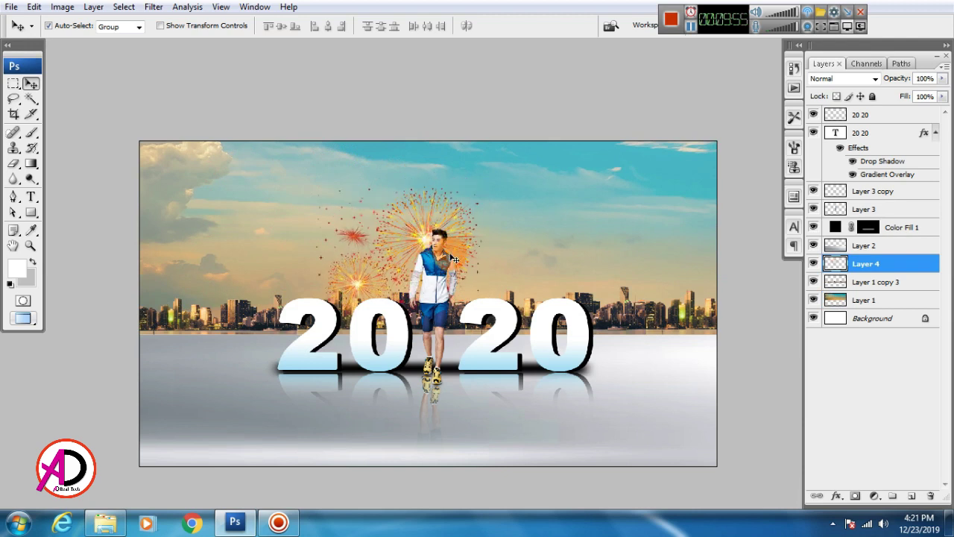
key("ctrl+t")
left_click_drag(482, 184, 505, 159)
left_click_drag(453, 211, 449, 199)
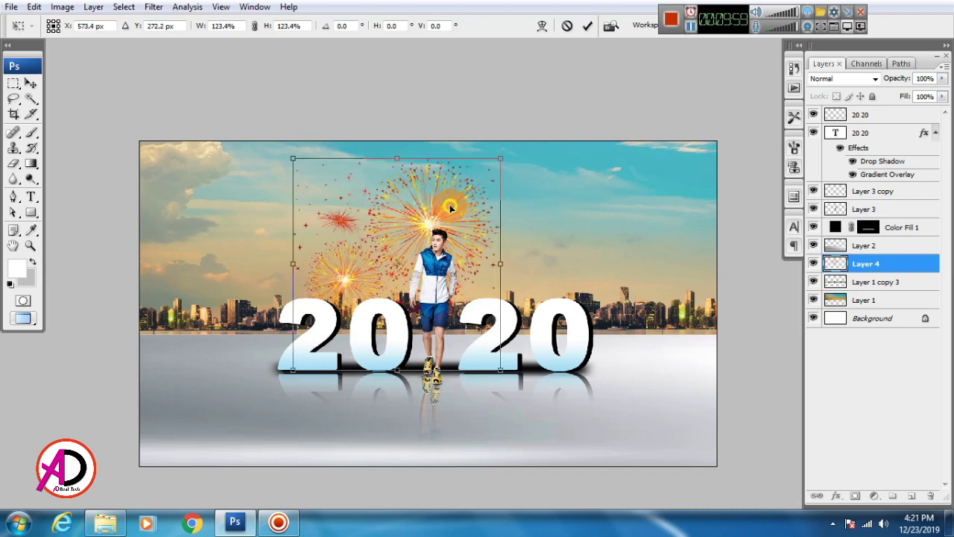
left_click_drag(496, 168, 491, 173)
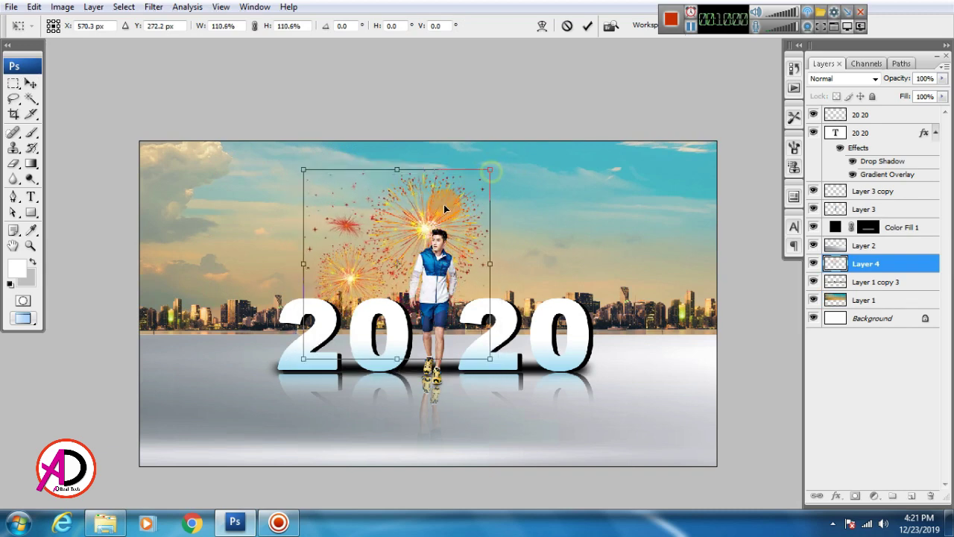
key("Return")
Open the Diwali-PNG firework image from the Desktop folder in Photoshop and copy its entire canvas.
left_click_drag(539, 358, 544, 337)
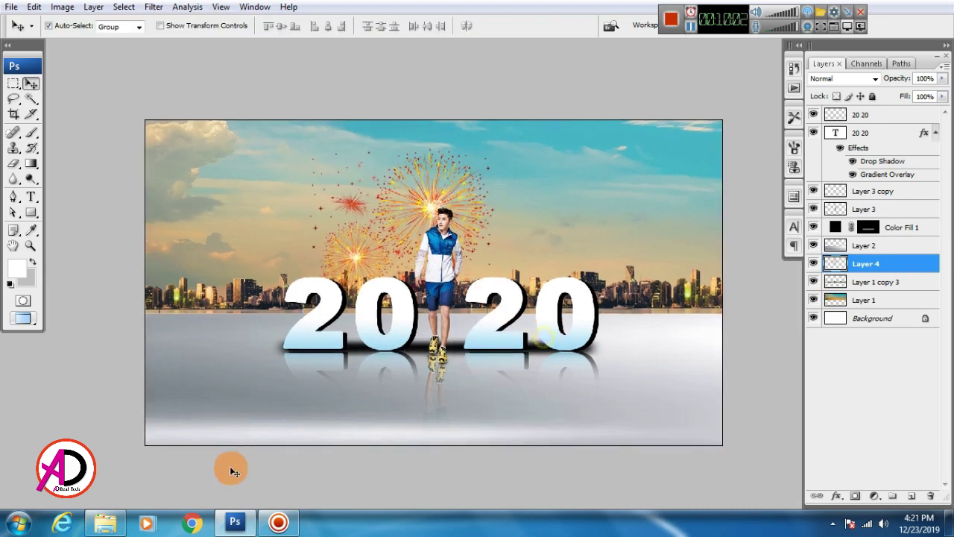
left_click(105, 522)
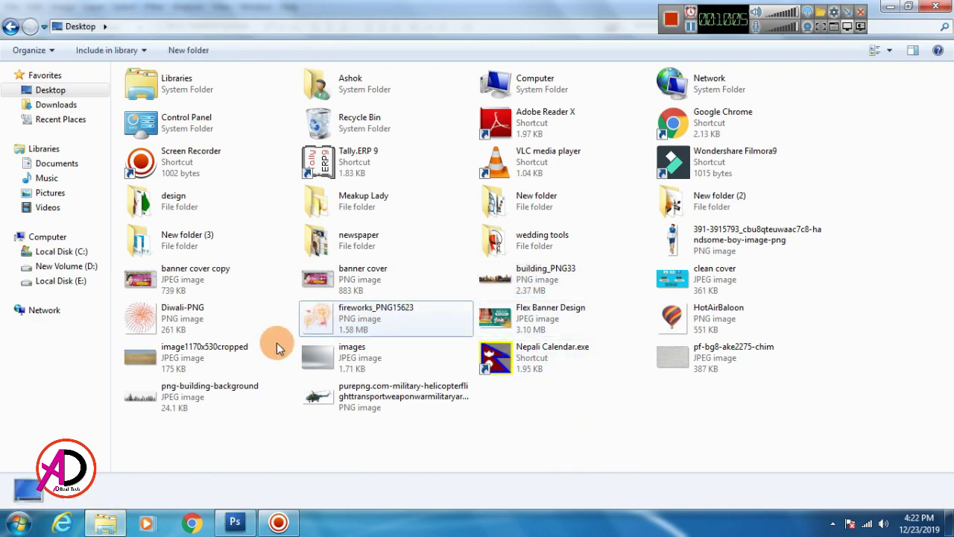
left_click_drag(149, 315, 288, 251)
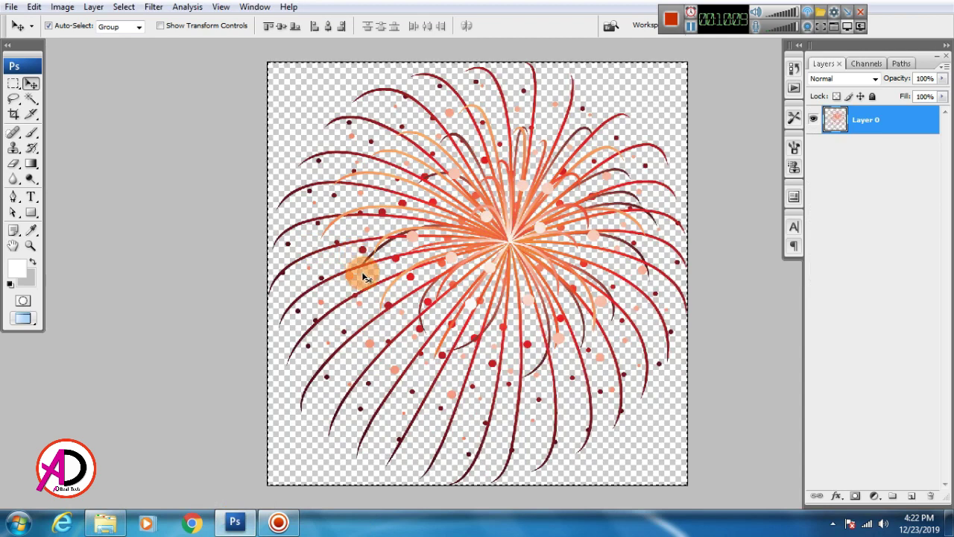
left_click(123, 8)
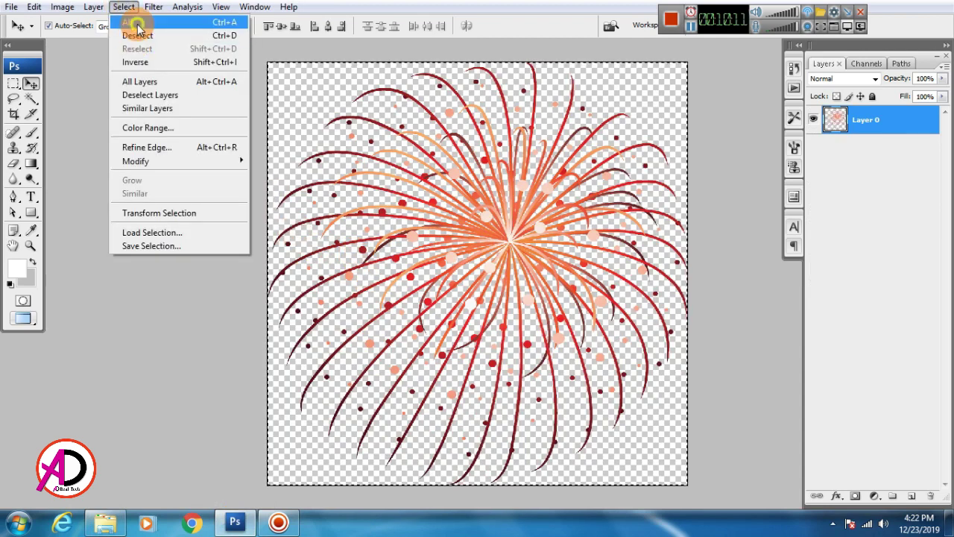
left_click(137, 24)
left_click(39, 9)
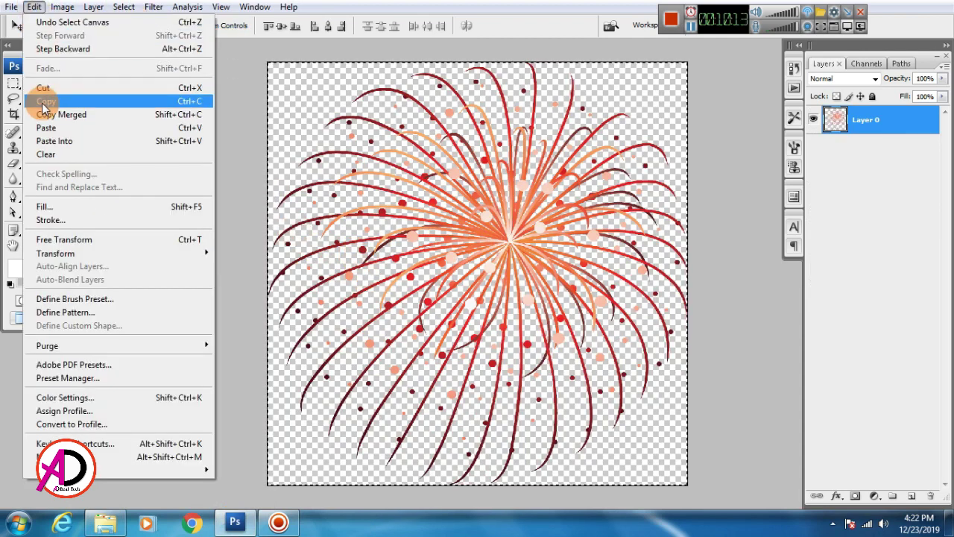
left_click(42, 97)
Switch back to the banner document and paste the copied firework directly above Layer 1.
key("ctrl+Tab")
key("alt+bracketleft")
key("alt+bracketleft")
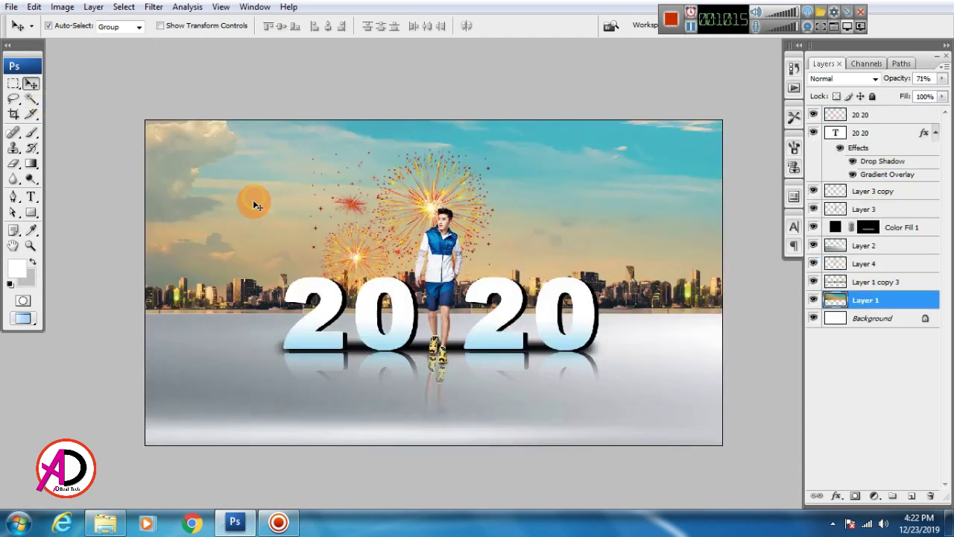
key("ctrl+v")
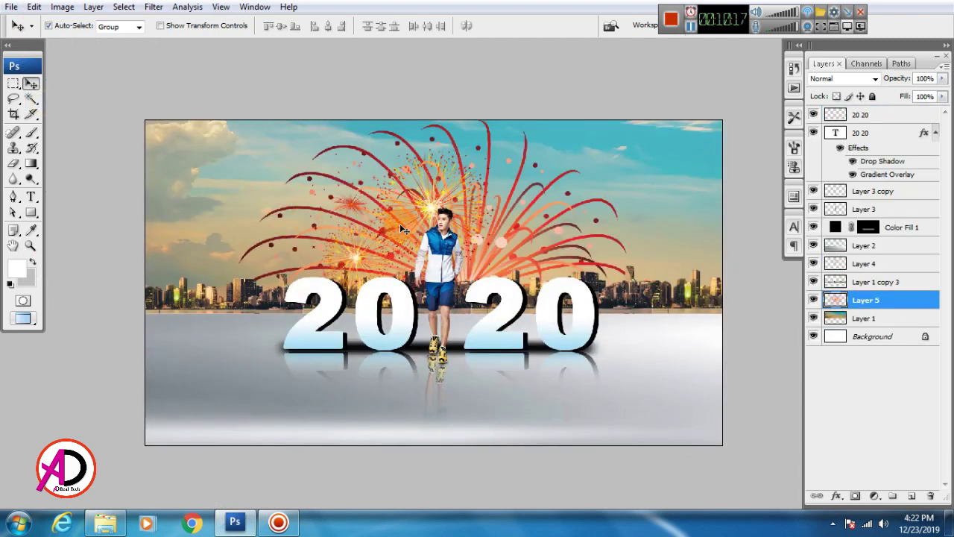
Scale the pasted firework down proportionally to a small burst and place it in the sky's upper-left corner.
key("ctrl+t")
left_click_drag(230, 120, 361, 251)
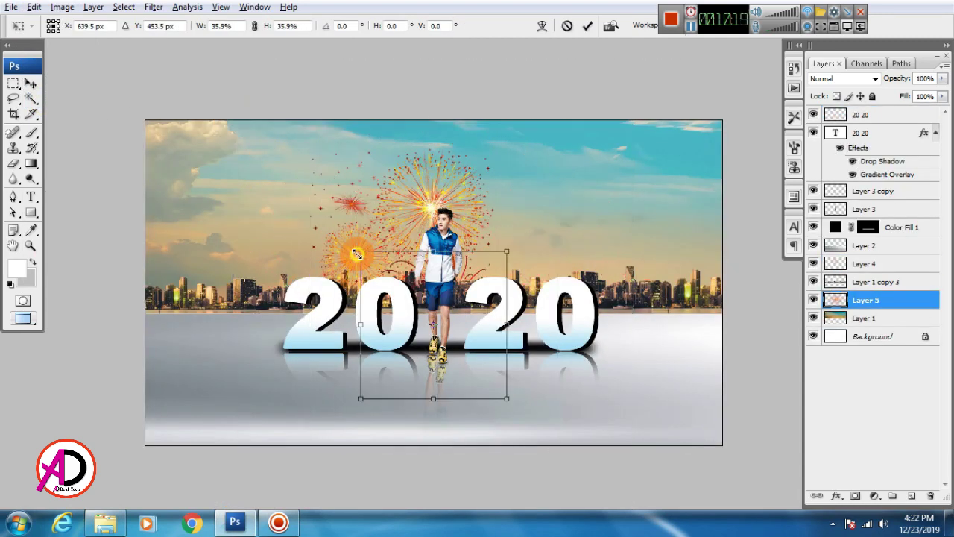
left_click_drag(477, 394, 268, 264)
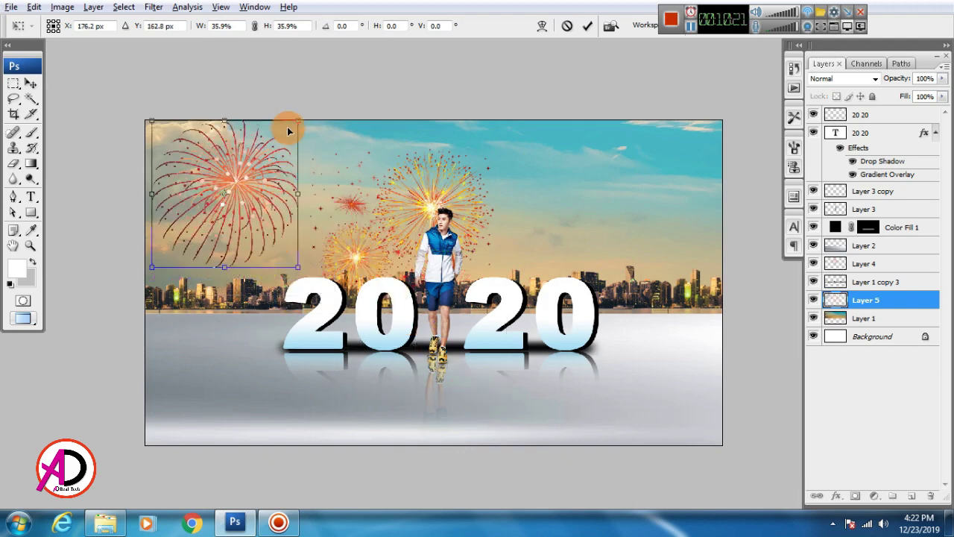
left_click_drag(298, 121, 267, 188)
key("Return")
Shrink a duplicate of the corner firework and place it just beside the original's upper right.
key("ctrl+t")
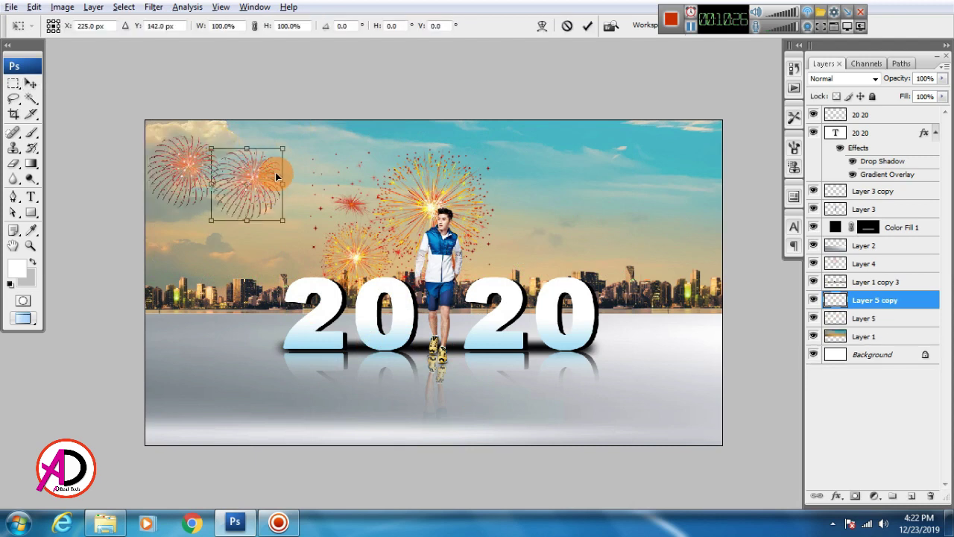
left_click_drag(283, 147, 256, 150)
key("Return")
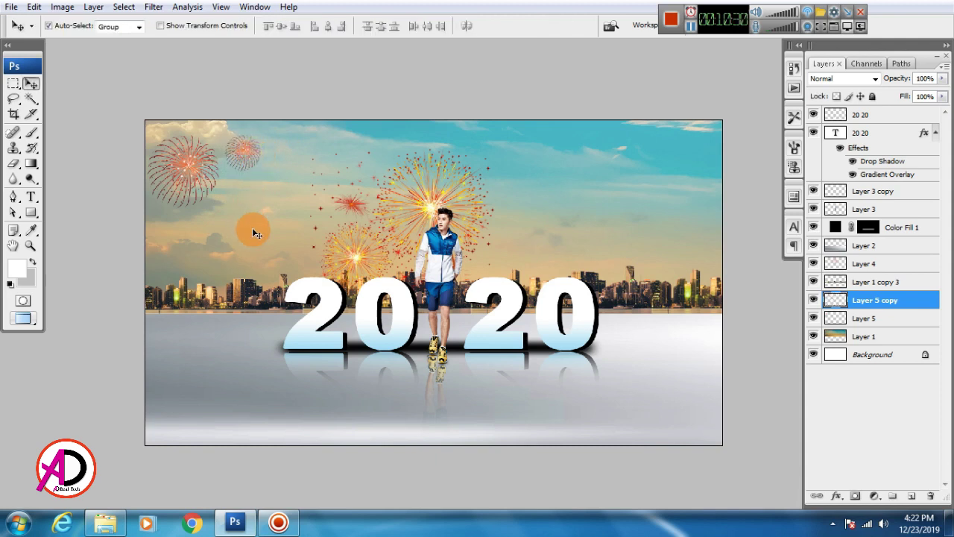
Duplicate the larger left firework into the banner's upper-right sky and enlarge the copy proportionally to about 169%.
left_click_drag(254, 236, 239, 238)
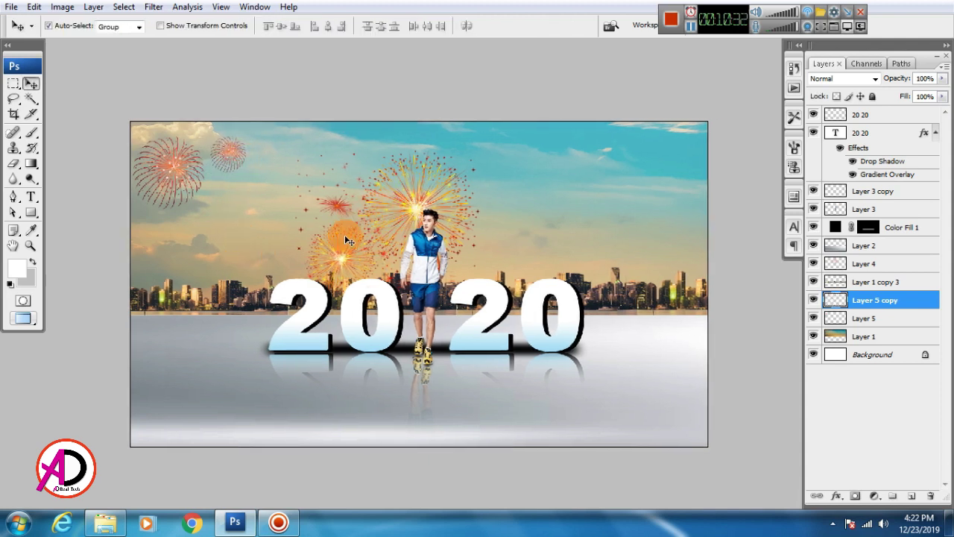
left_click(171, 172)
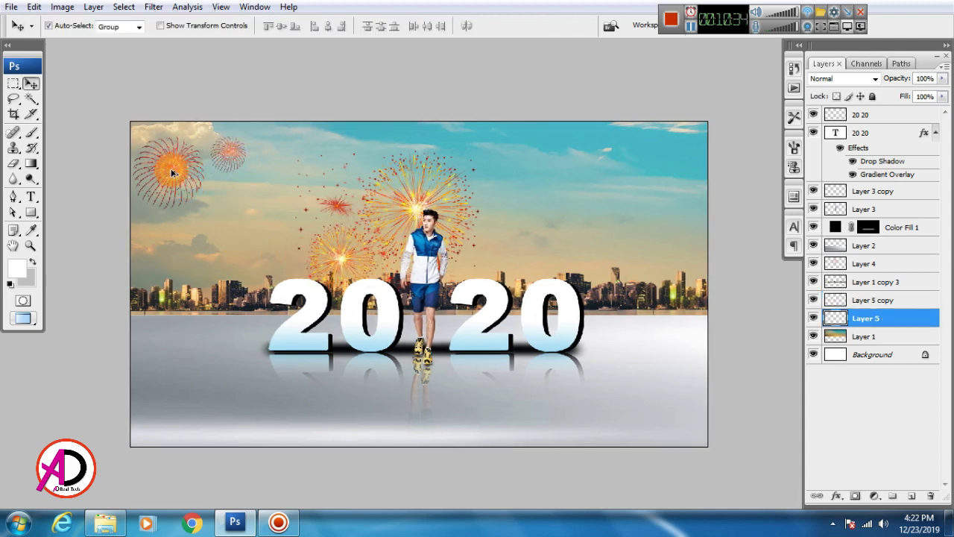
left_click_drag(171, 173, 589, 188)
key("ctrl+t")
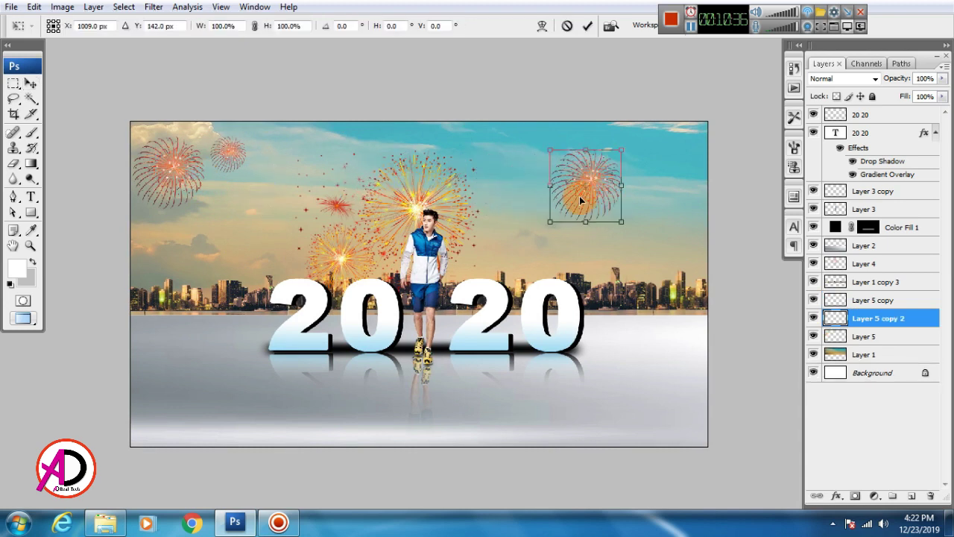
left_click_drag(624, 154, 645, 143)
left_click_drag(618, 177, 673, 179)
left_click_drag(689, 142, 705, 133)
left_click_drag(669, 169, 665, 168)
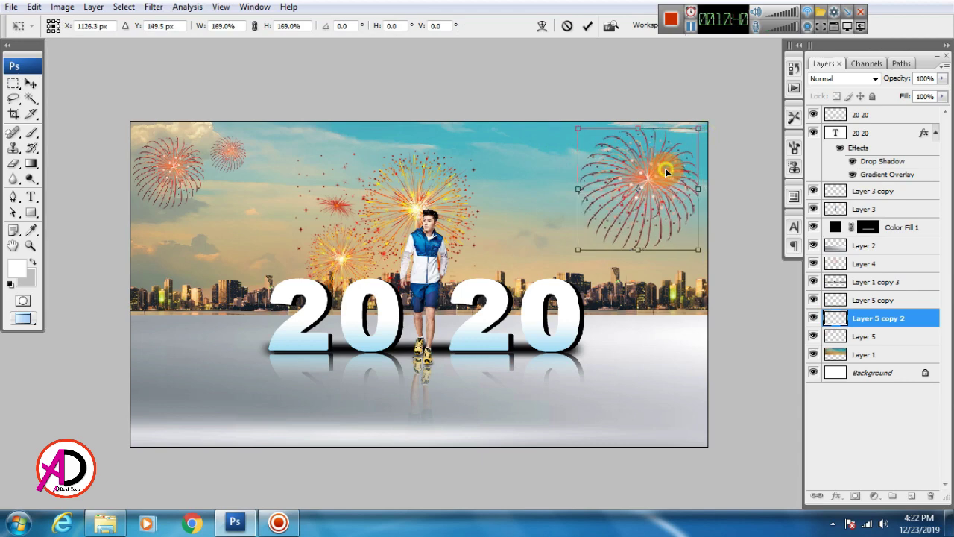
key("Return")
Open the HotAirBaloon image from the Desktop folder, copy it, and paste it into the banner above the skyline layer.
scroll(602, 286, "left", 1)
scroll(548, 328, "down", 5)
scroll(548, 328, "up", 2)
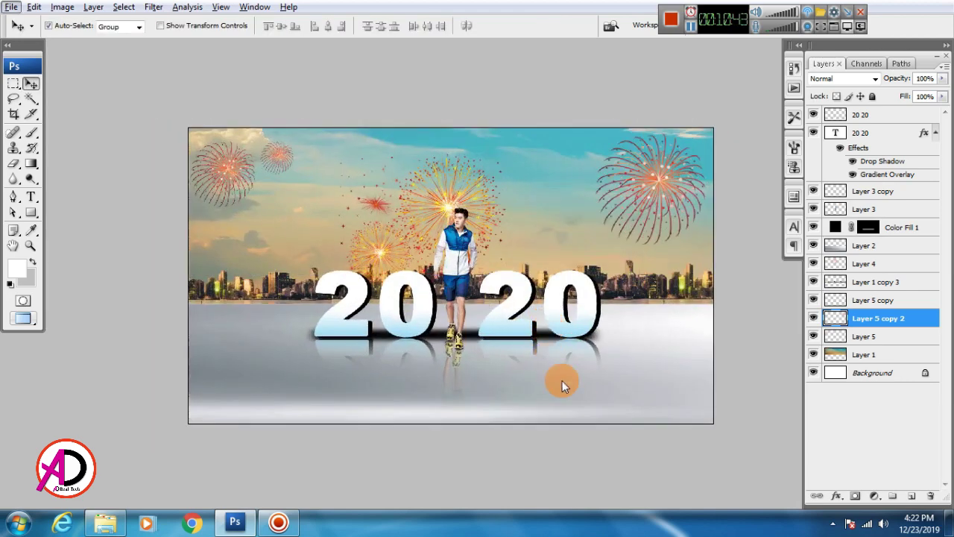
scroll(562, 380, "right", 1)
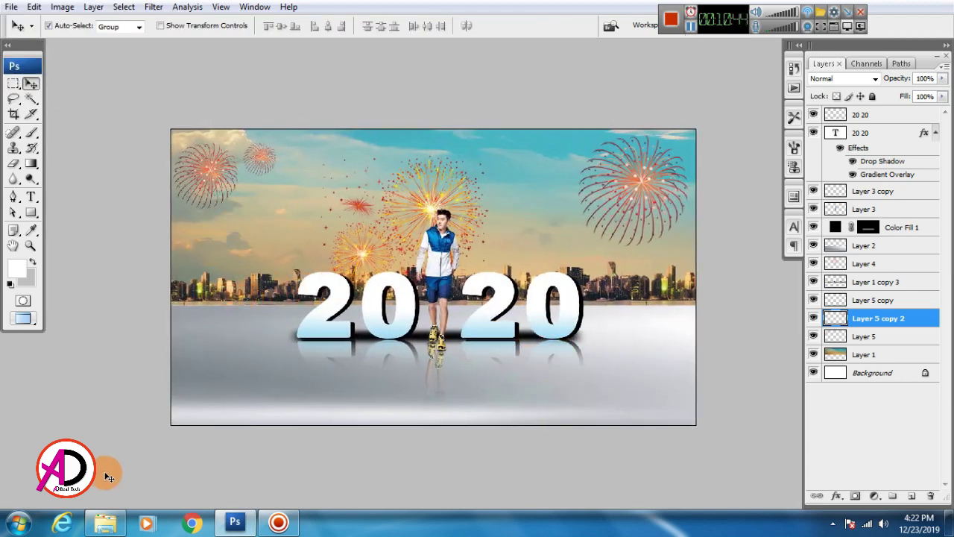
left_click(104, 521)
left_click_drag(697, 317, 292, 317)
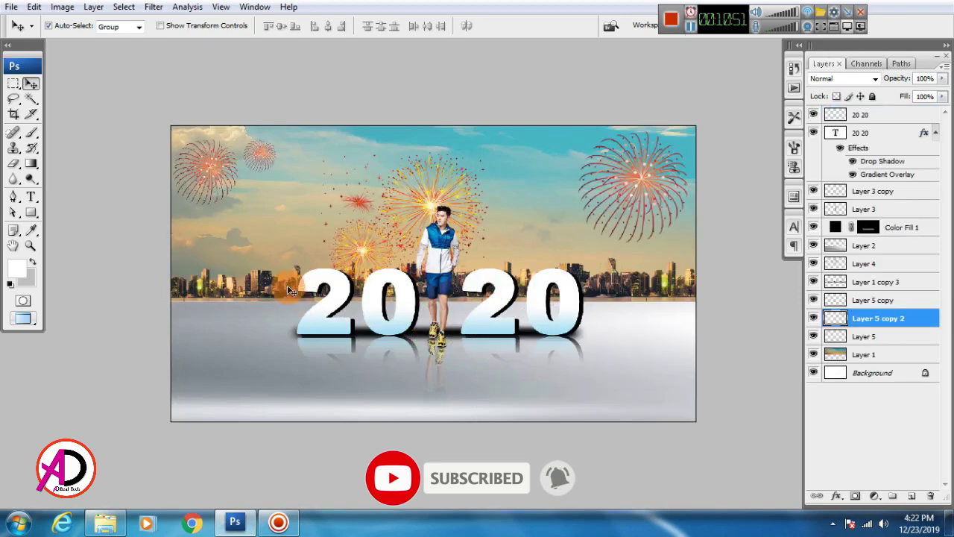
left_click(254, 284)
key("ctrl+v")
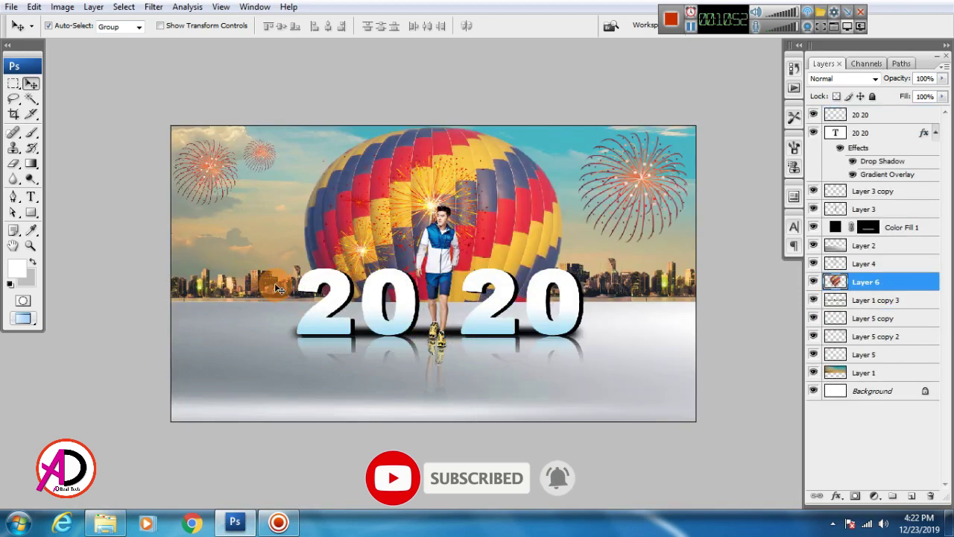
Scale the pasted balloon proportionally to about 72.1% and move it over the sky behind the first 20.
key("ctrl+t")
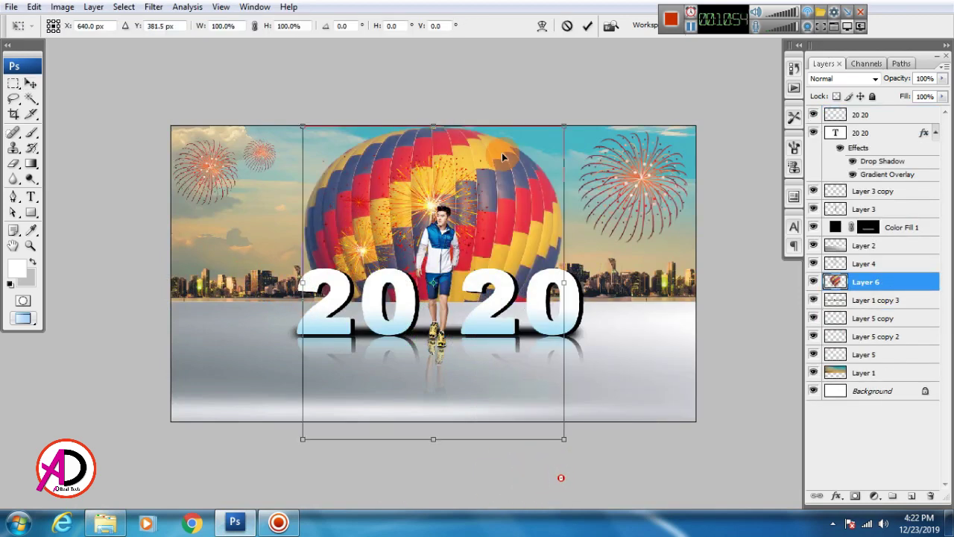
left_click_drag(570, 128, 530, 174)
left_click_drag(478, 203, 368, 173)
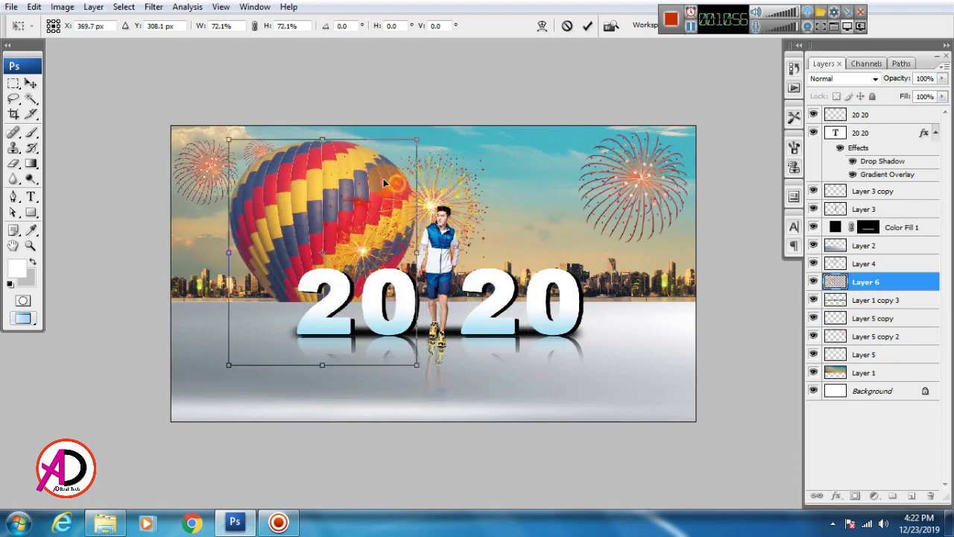
key("Return")
Reorder the balloon layer directly above the 20 20 text layer and shift the balloon further left and down.
left_click_drag(883, 287, 870, 111)
left_click_drag(897, 286, 883, 121)
left_click_drag(365, 219, 317, 235)
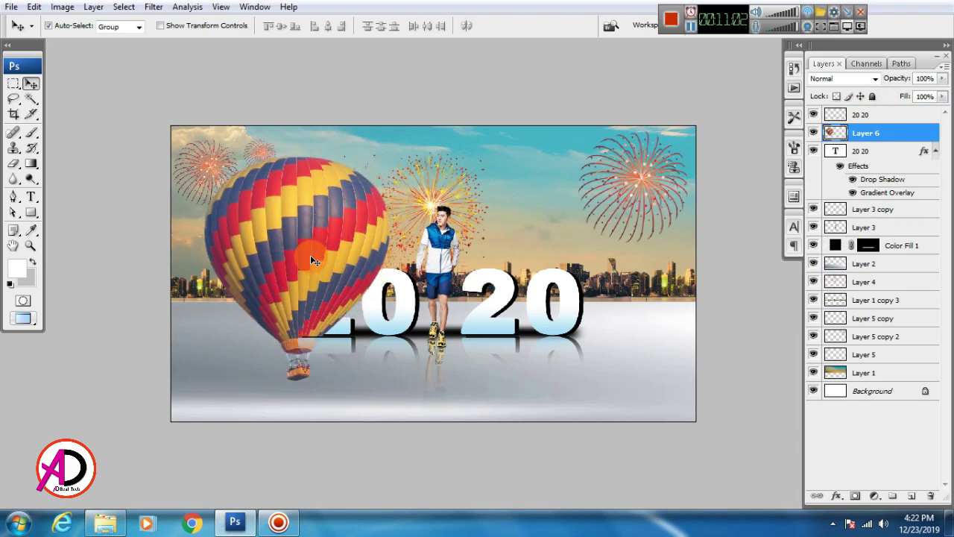
Scale the balloon down to about 20.3% width and 22.4% height and place it in the sky below the left fireworks.
key("ctrl+t")
left_click_drag(394, 150, 241, 275)
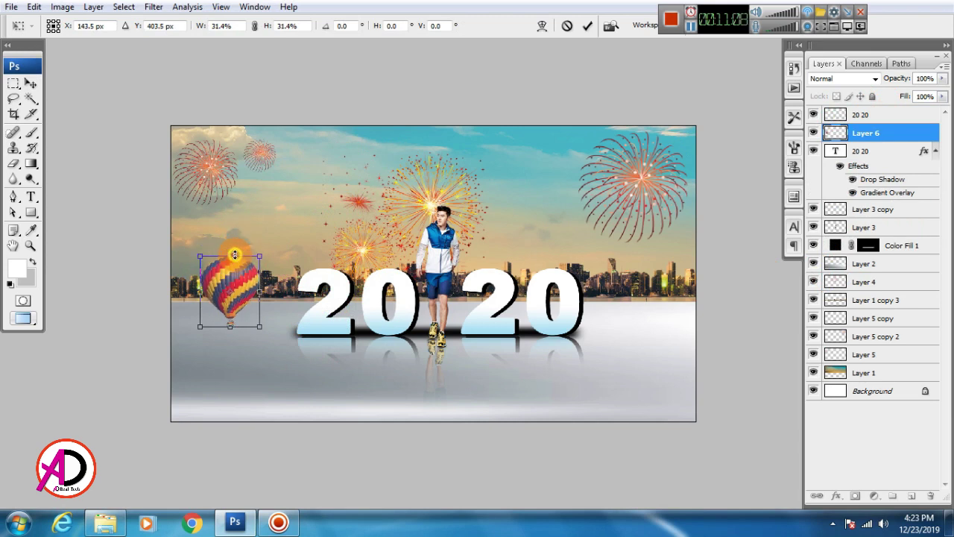
left_click_drag(257, 257, 254, 279)
left_click_drag(255, 322, 248, 316)
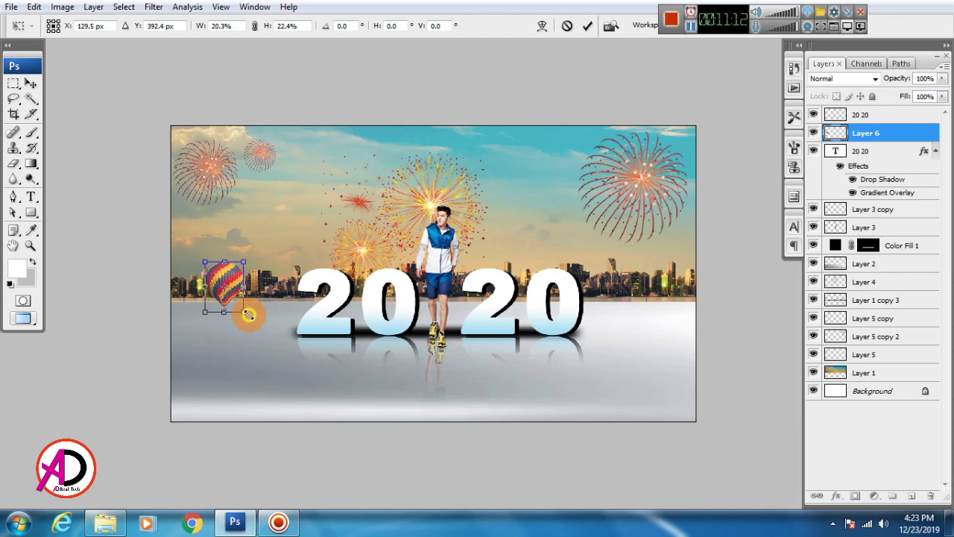
left_click_drag(237, 296, 239, 245)
key("Return")
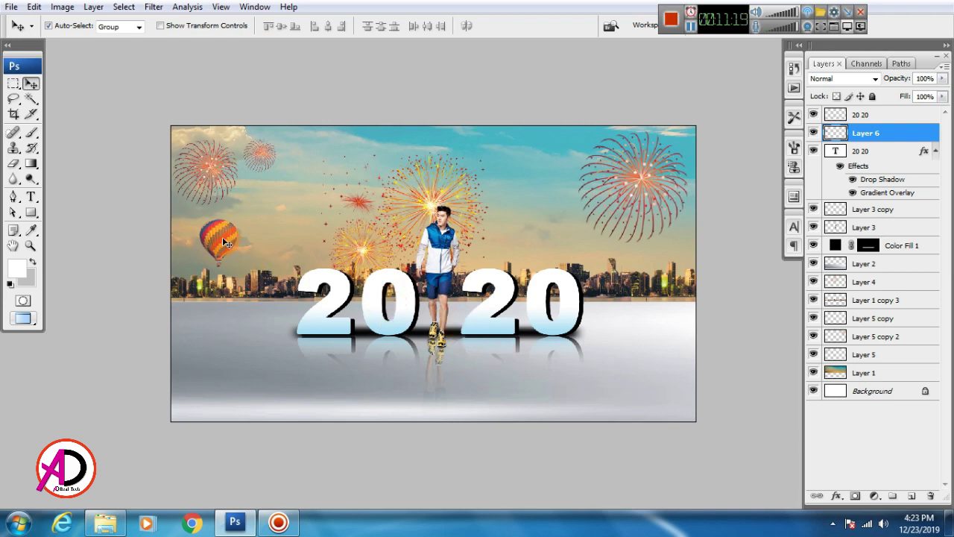
Shrink the balloon to about 83.5% width and 89.7% height and place it slightly lower above the skyline.
key("ctrl+t")
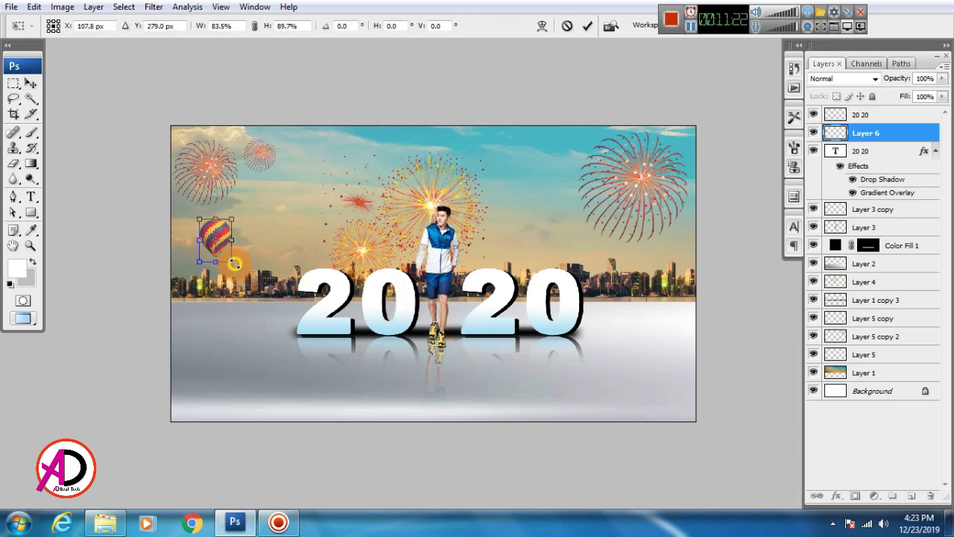
double_click(228, 251)
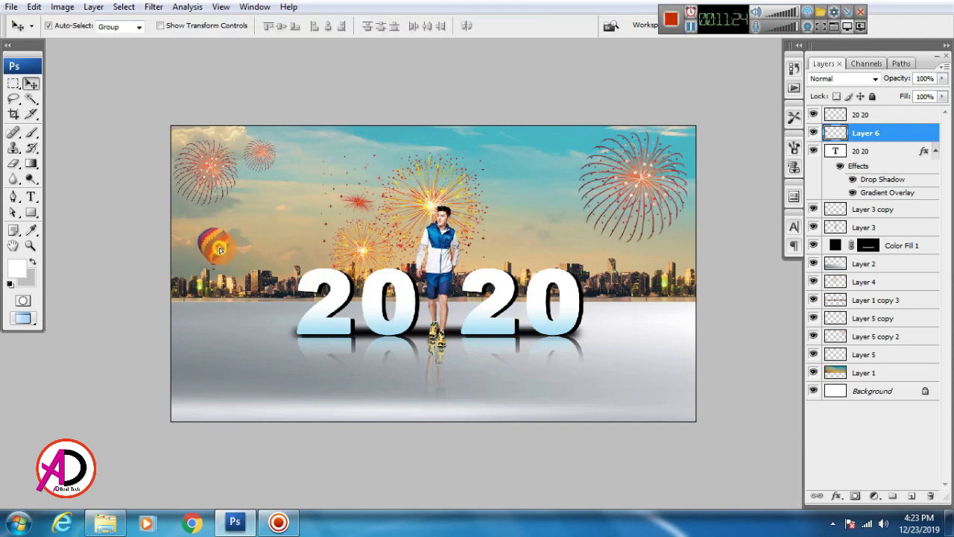
left_click_drag(330, 283, 299, 290)
left_click_drag(485, 269, 457, 300)
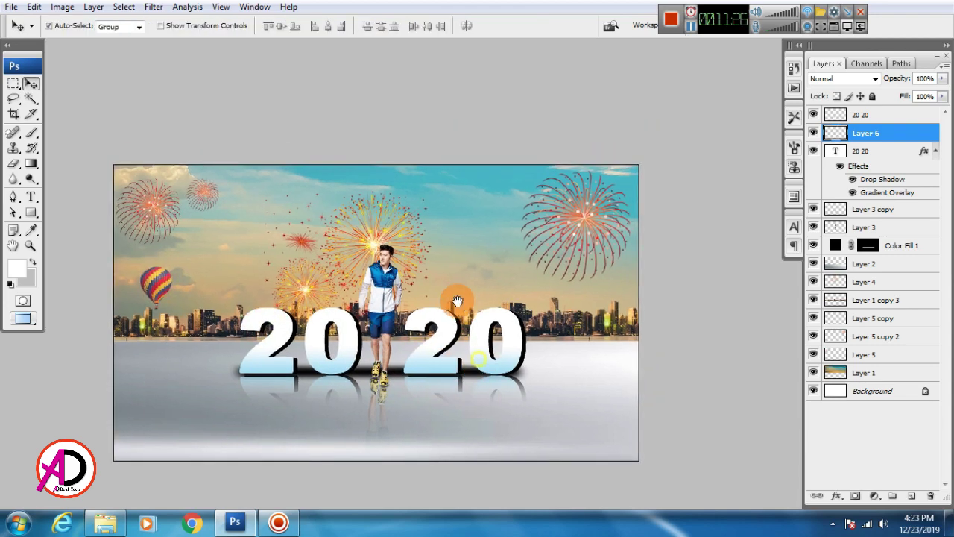
Open the military helicopter PNG from the Desktop folder, copy it, and paste it into the banner above Layer 1.
left_click(120, 511)
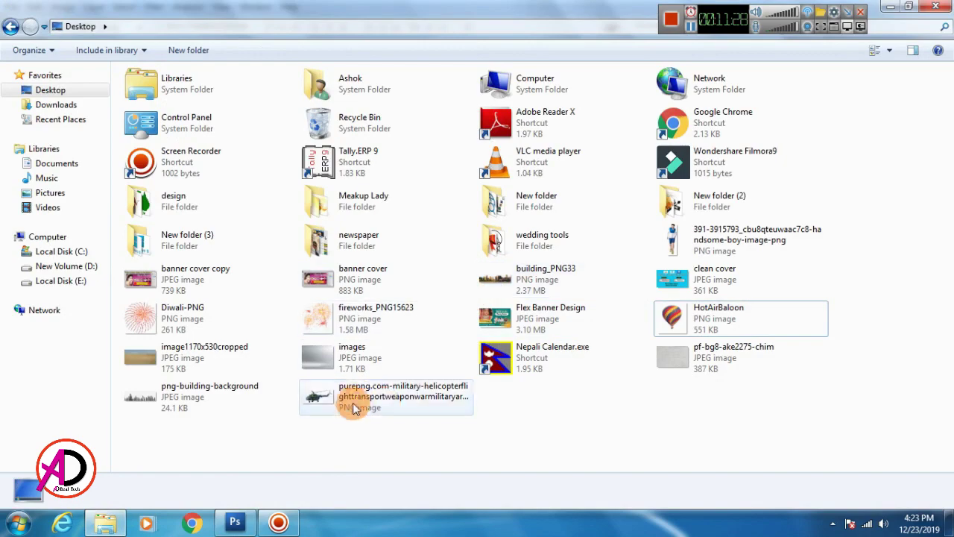
left_click_drag(354, 409, 387, 283)
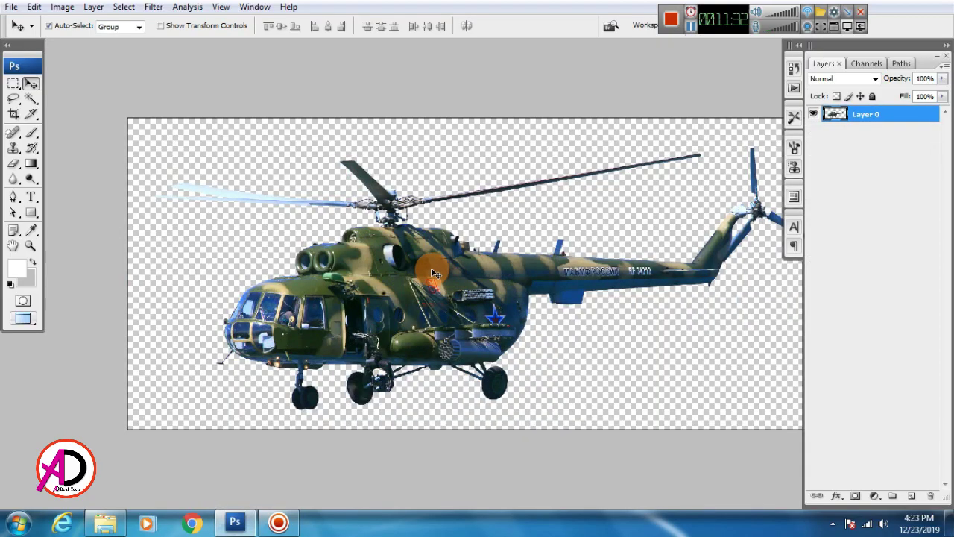
key("ctrl+Tab")
left_click(475, 264)
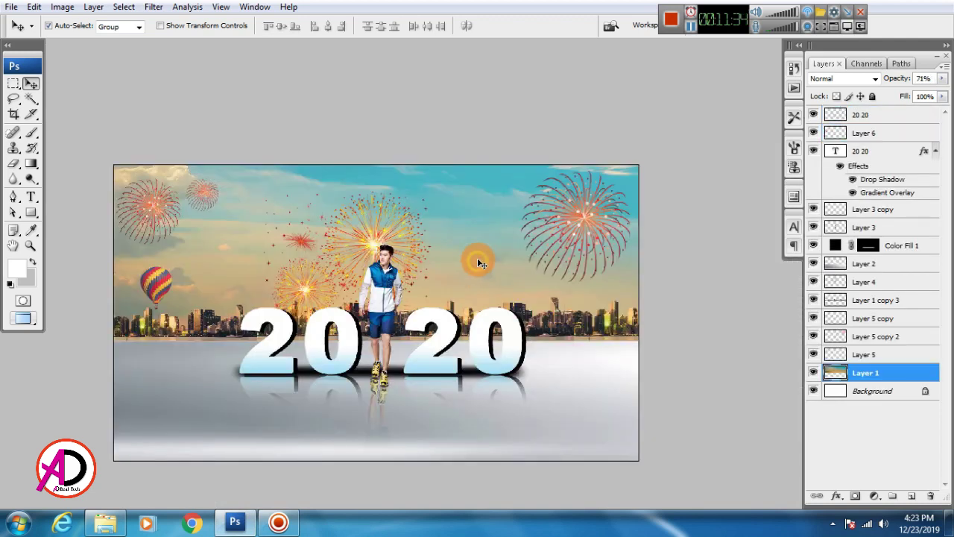
key("ctrl+v")
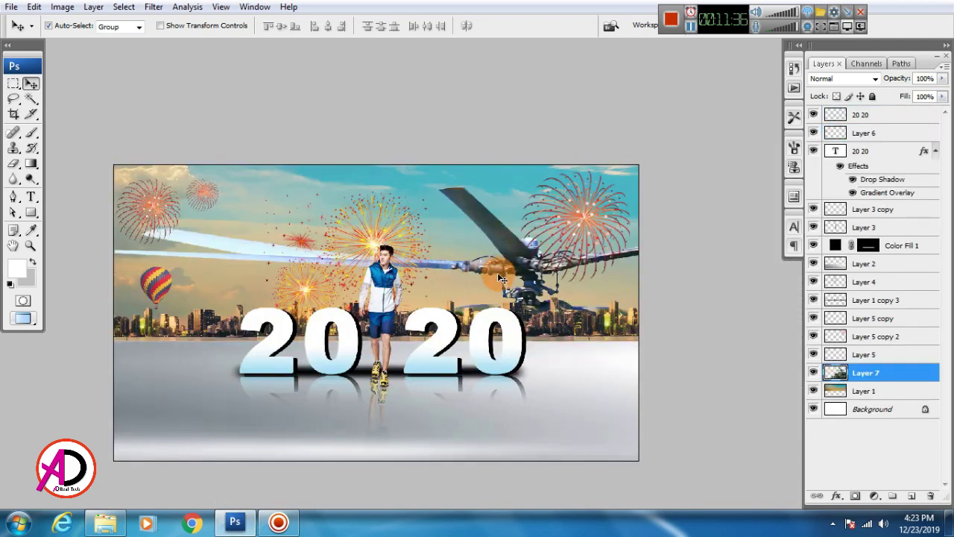
Scale the pasted helicopter down proportionally to about 5.5% and place it in the sky between the man and the right firework.
key("ctrl+t")
left_click_drag(110, 164, 632, 400)
left_click_drag(707, 395, 504, 251)
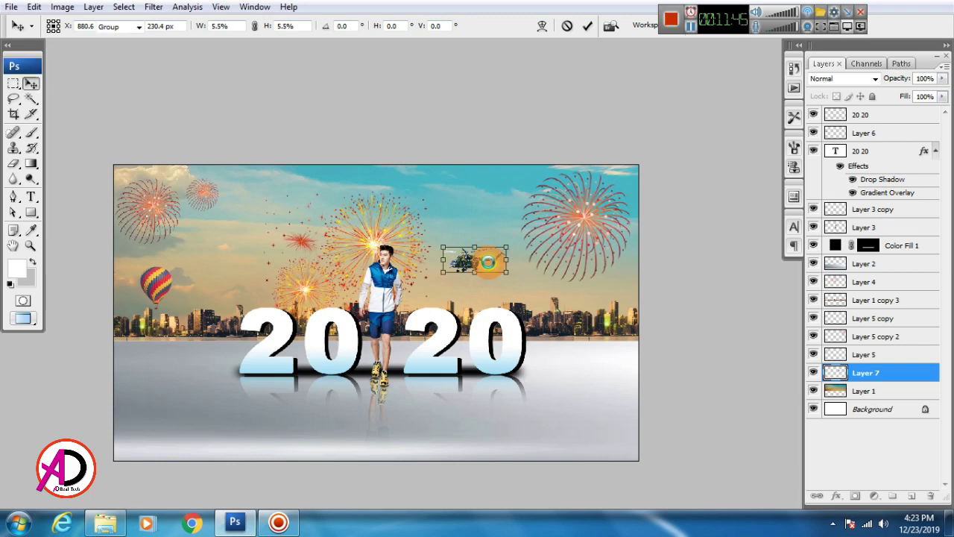
key("Return")
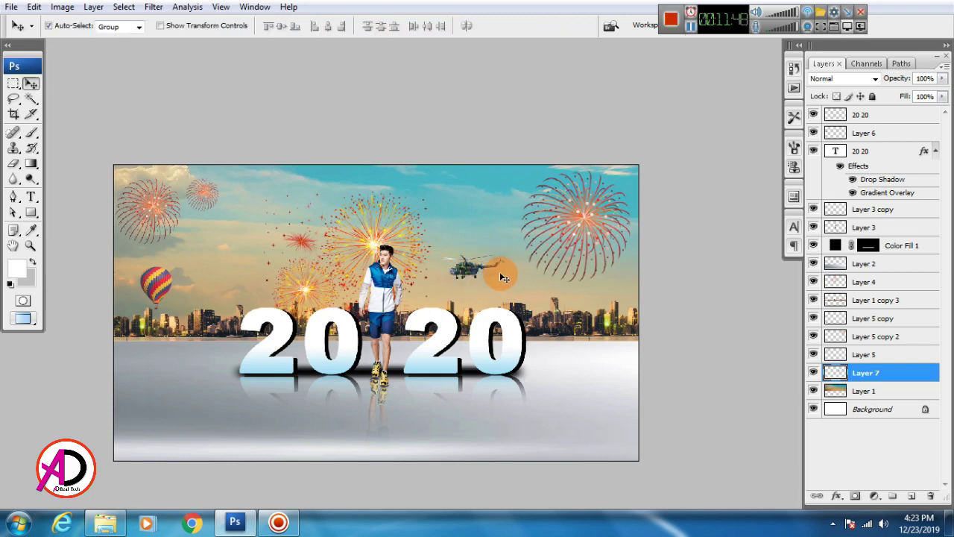
Enlarge the helicopter to about 111.1% width and 116.7% height in the sky beside the man.
key("ctrl+t")
left_click_drag(507, 255, 510, 253)
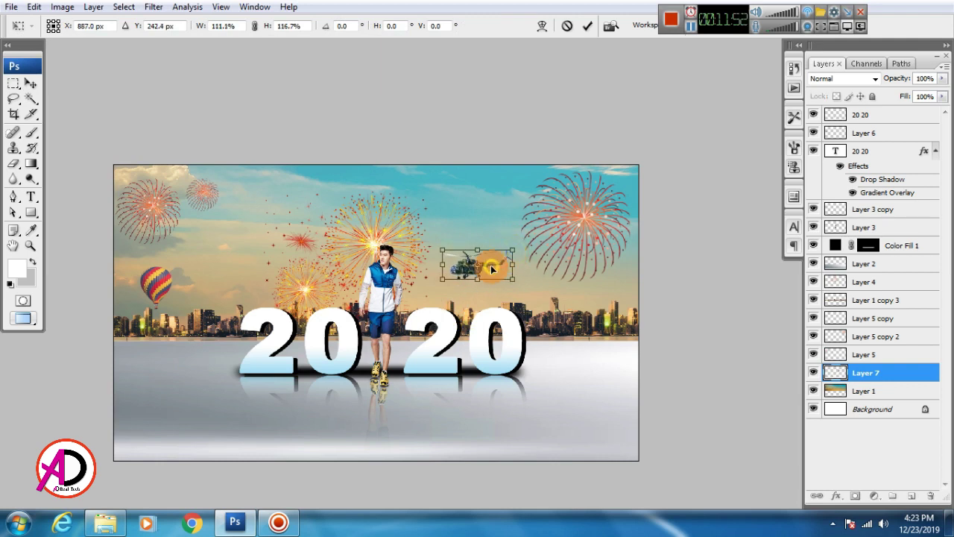
key("Return")
scroll(534, 345, "down", 3)
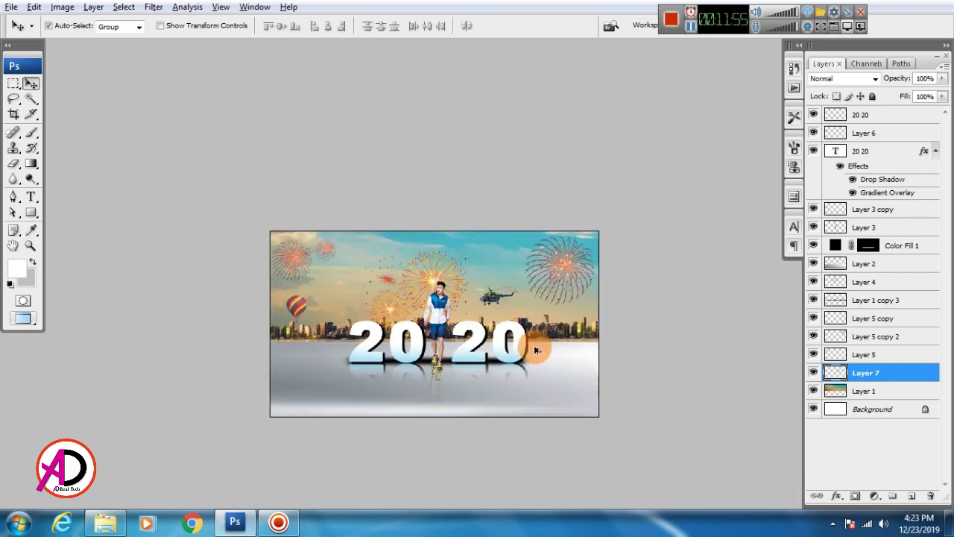
scroll(536, 345, "up", 4)
left_click_drag(547, 387, 573, 378)
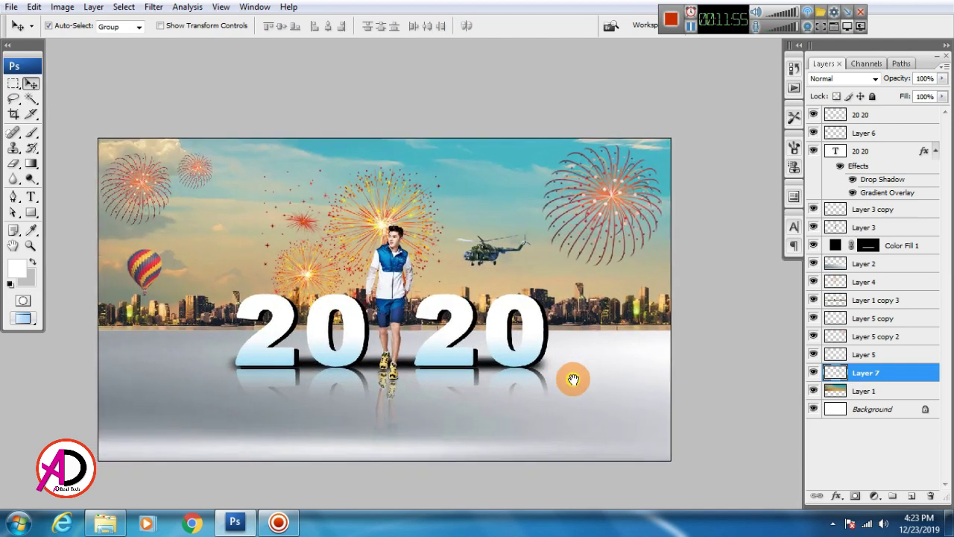
left_click(456, 343)
left_click(335, 380)
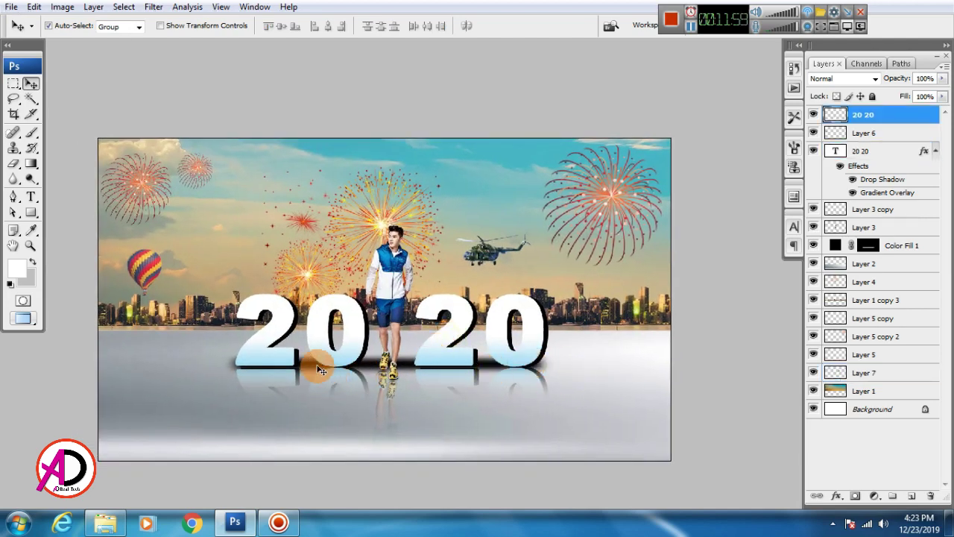
left_click(398, 308)
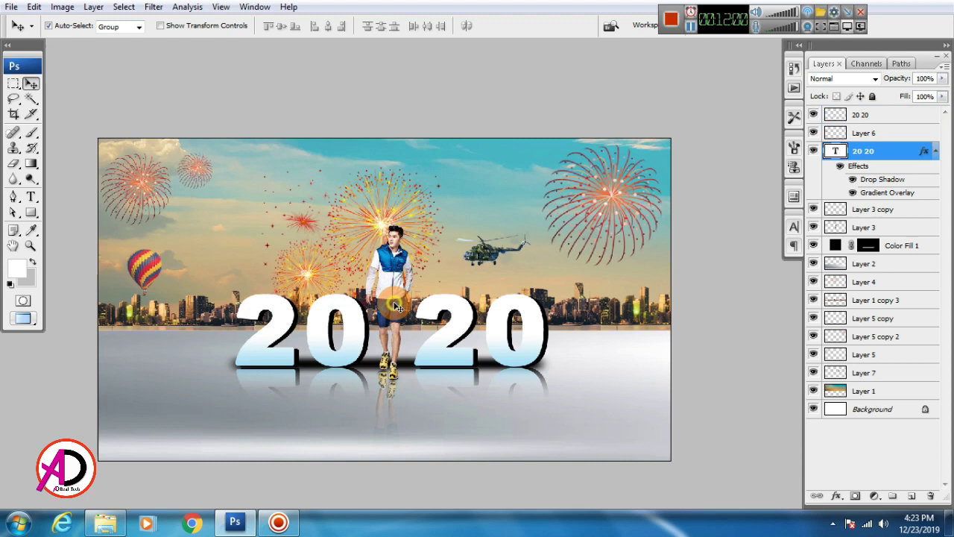
left_click(389, 397)
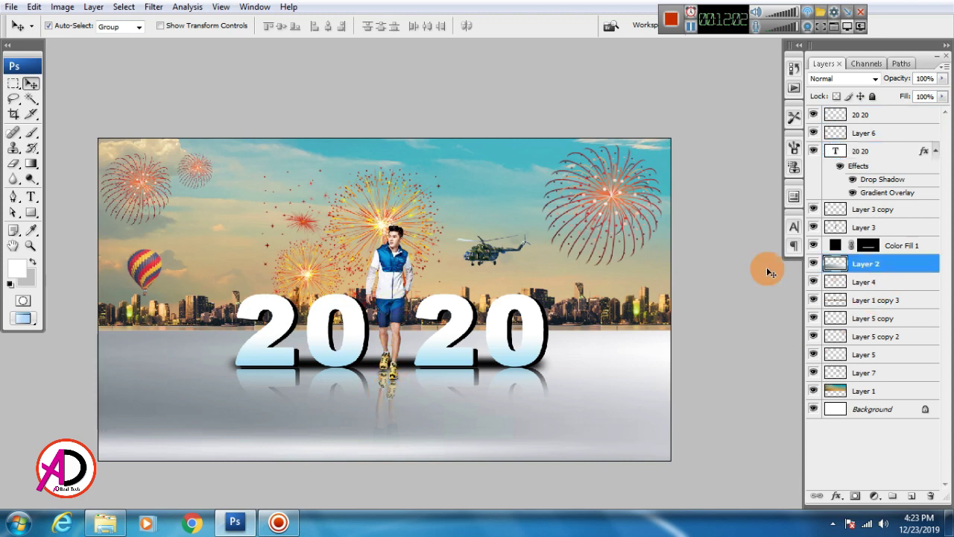
left_click(441, 339)
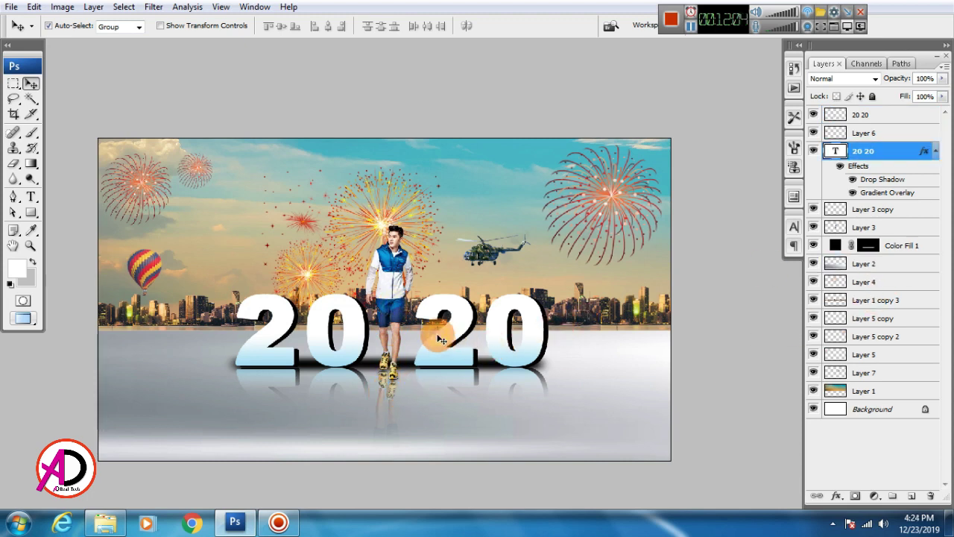
left_click(396, 388)
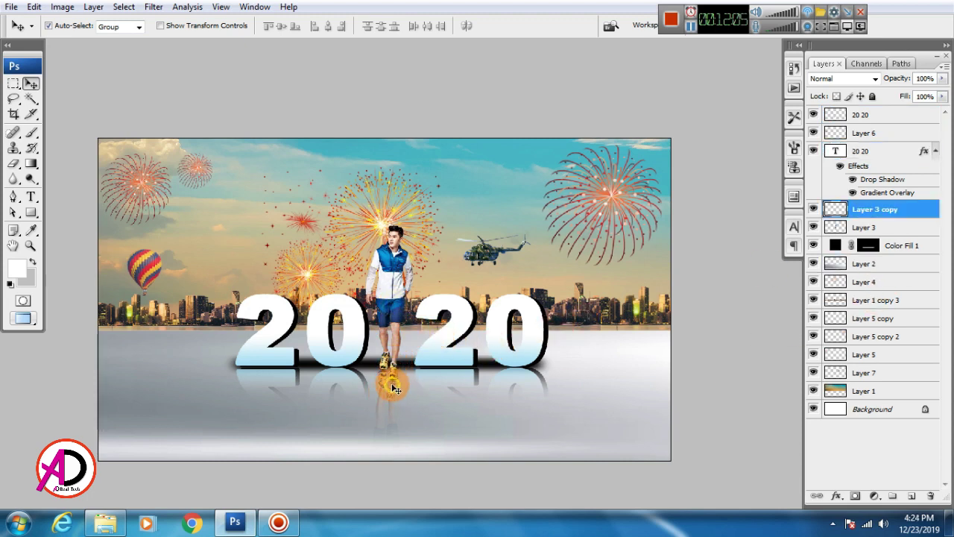
left_click(874, 152, "ctrl")
left_click(875, 128, "ctrl")
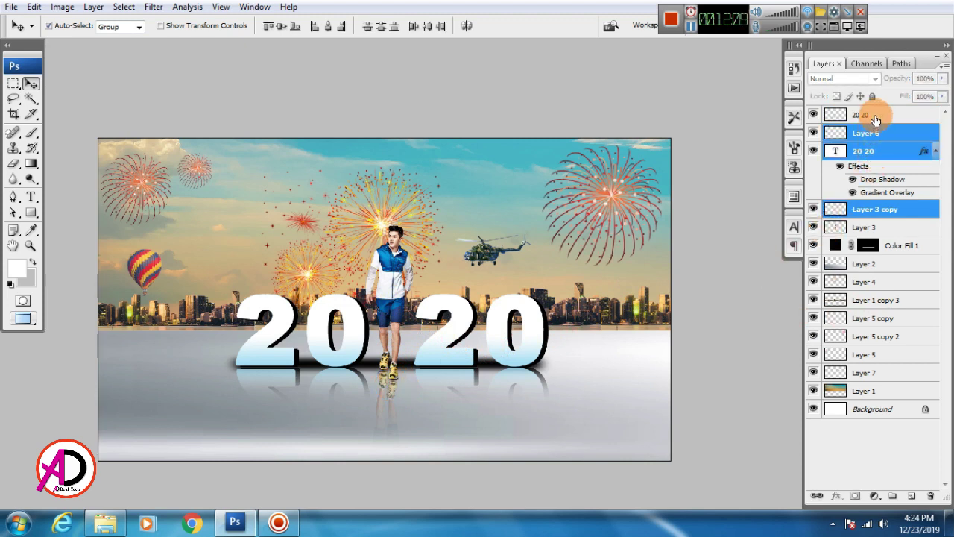
left_click(876, 120, "shift")
left_click(887, 247, "shift")
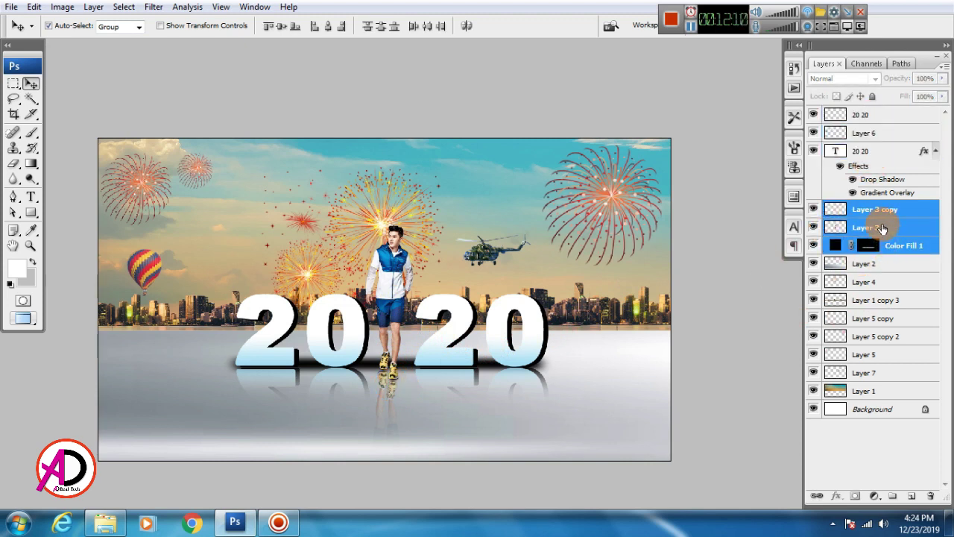
left_click(863, 152)
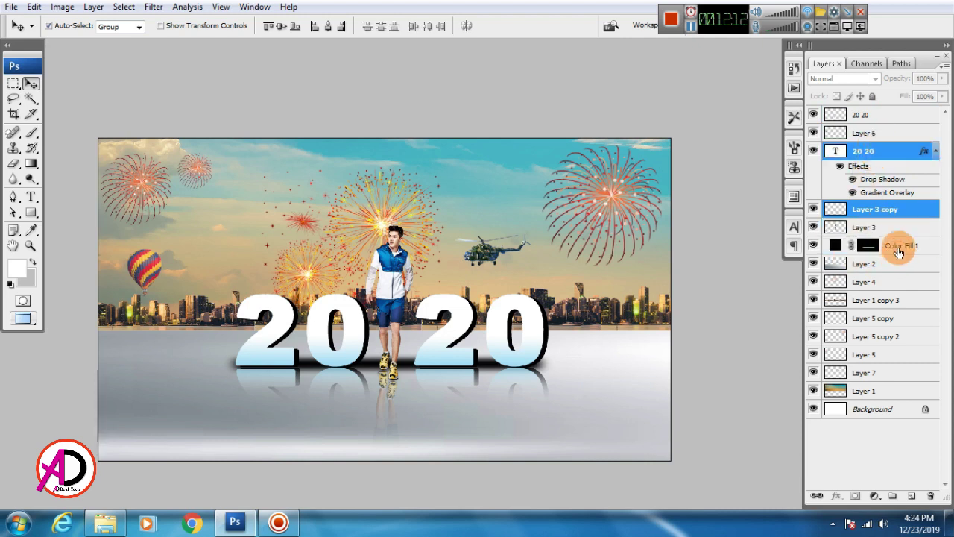
Select Color Fill 1, Layer 3, Layer 3 copy and both 20 20 layers without Layer 6, and nudge them down together onto the floor.
left_click(888, 244)
left_click(885, 228, "shift")
left_click(884, 210, "shift")
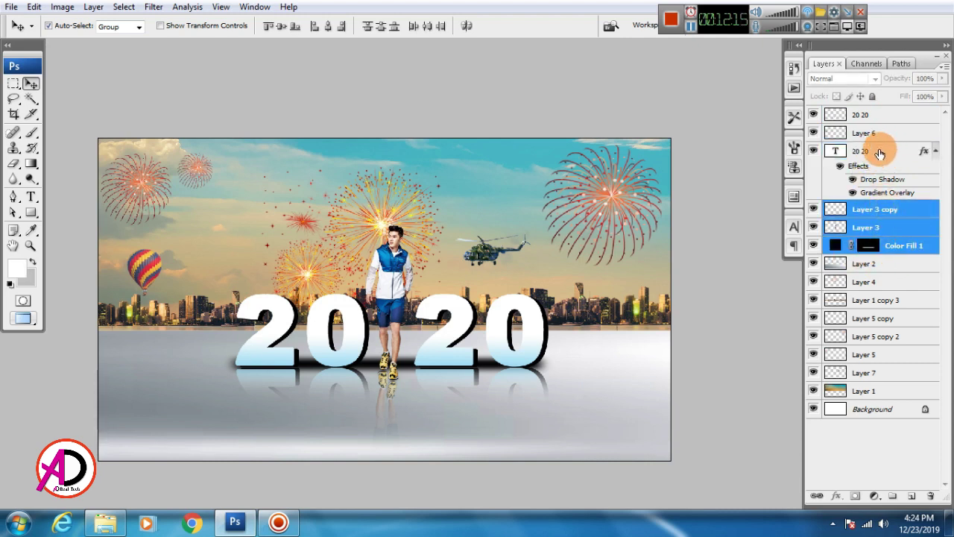
left_click(879, 153, "shift")
left_click(885, 137, "shift")
left_click(886, 119, "shift")
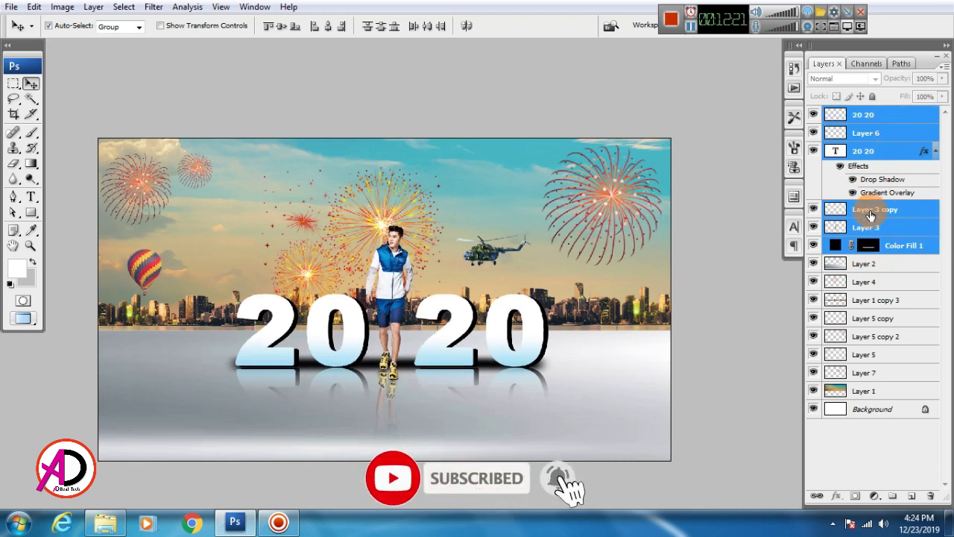
left_click(877, 137, "ctrl")
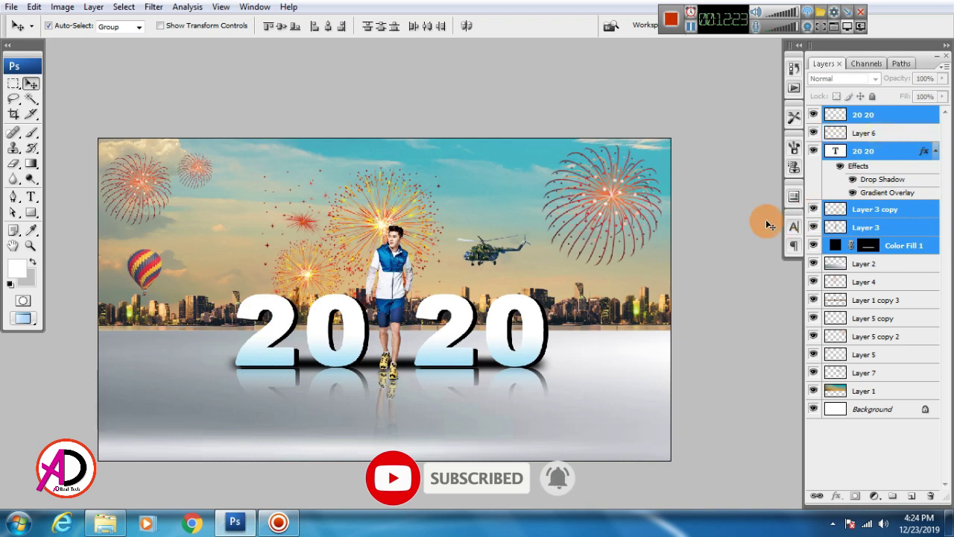
key("Down")
key("Down")
key("Down")
key("Down")
key("Down")
key("Down")
key("Down")
key("Down")
key("Down")
key("Down")
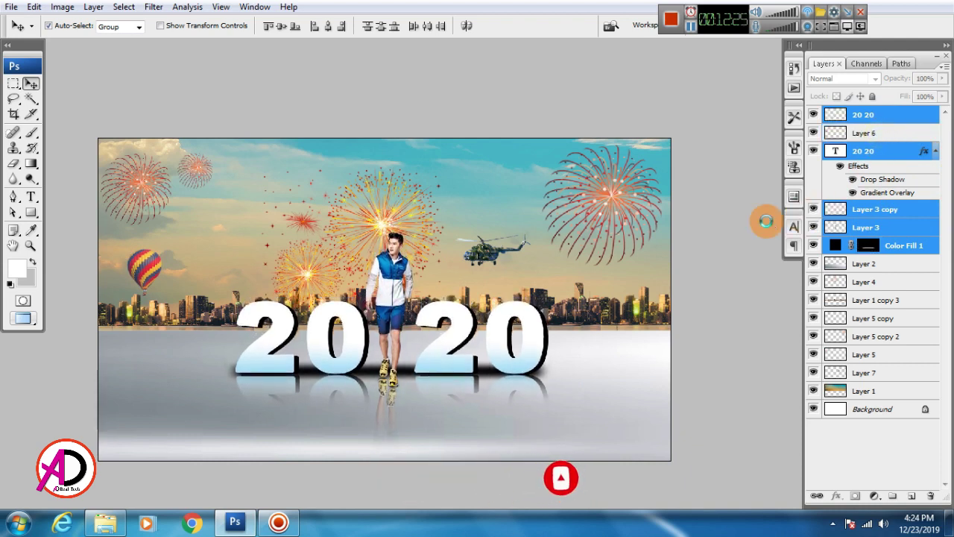
key("Down")
key("Down")
key("Down")
key("Down")
key("Down")
key("Down")
key("Down")
key("Down")
key("Down")
key("Down")
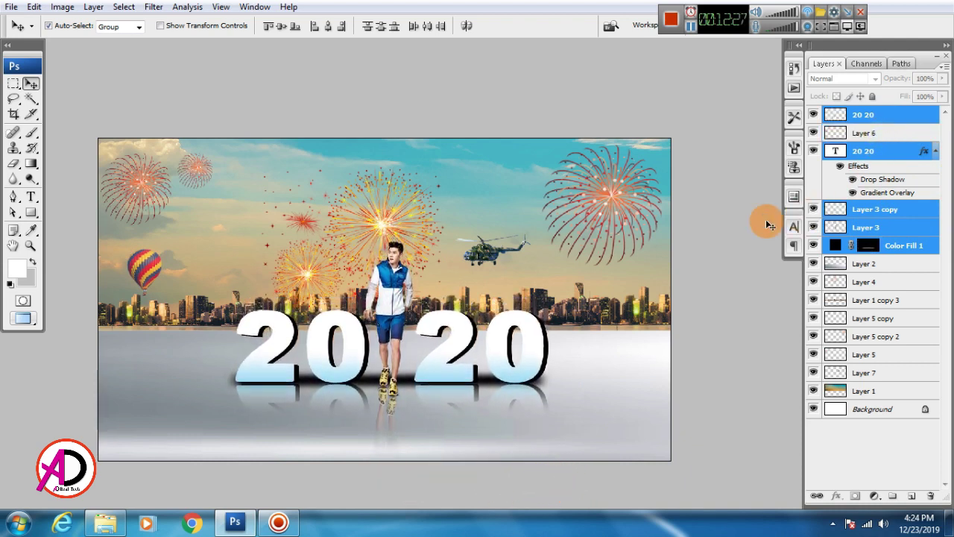
key("Down")
key("Down")
key("Down")
key("Down")
key("Down")
key("Down")
key("Down")
key("Down")
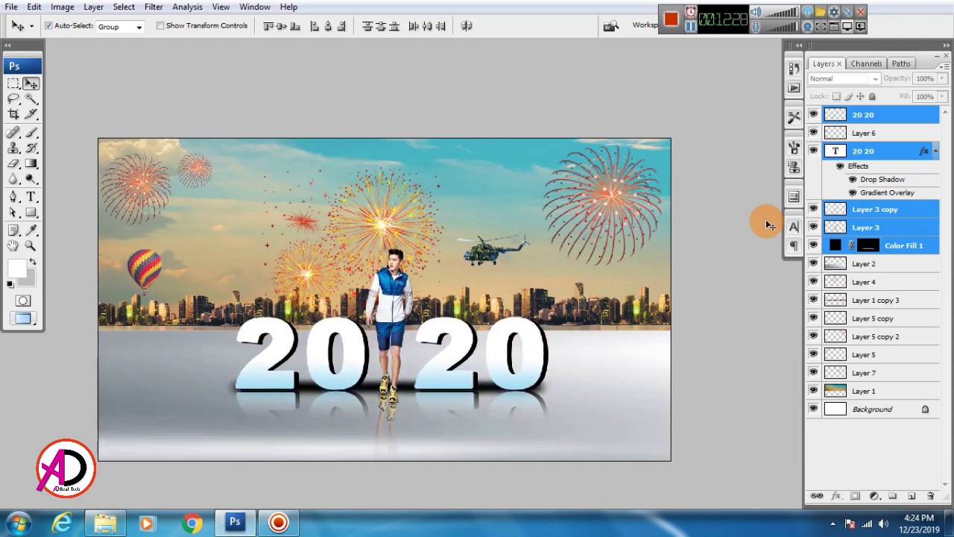
key("Down")
key("Down")
key("Down")
key("Down")
key("Down")
key("Down")
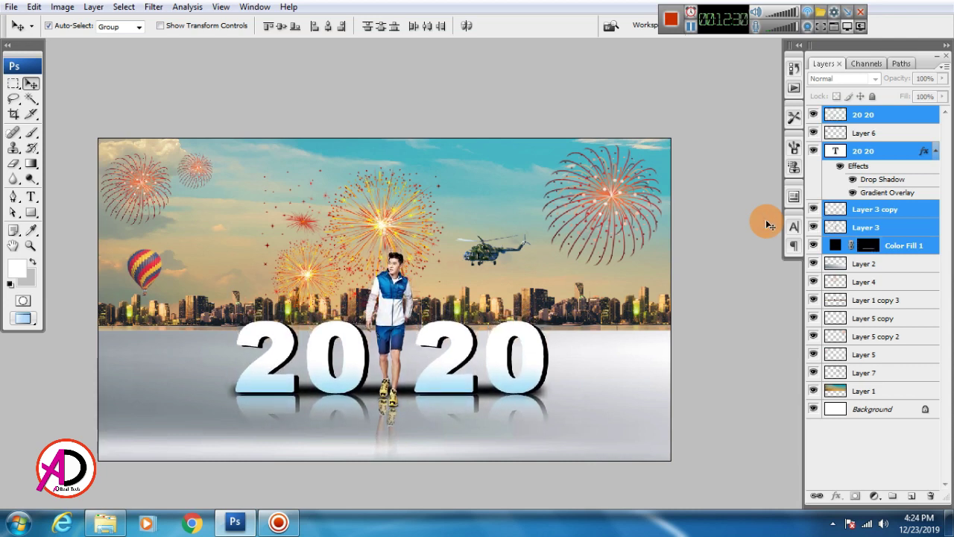
Scale the selected man, text, reflection and shadow layers proportionally to 118.1% and nudge them slightly lower.
key("ctrl+t")
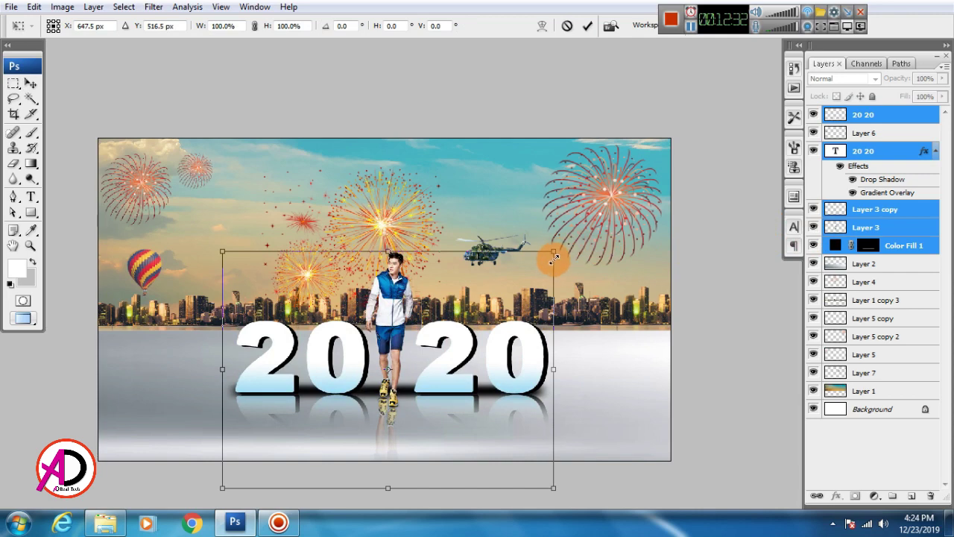
left_click_drag(550, 255, 586, 245)
key("Down")
key("Down")
key("Down")
key("Down")
key("Down")
key("Down")
key("Down")
key("Down")
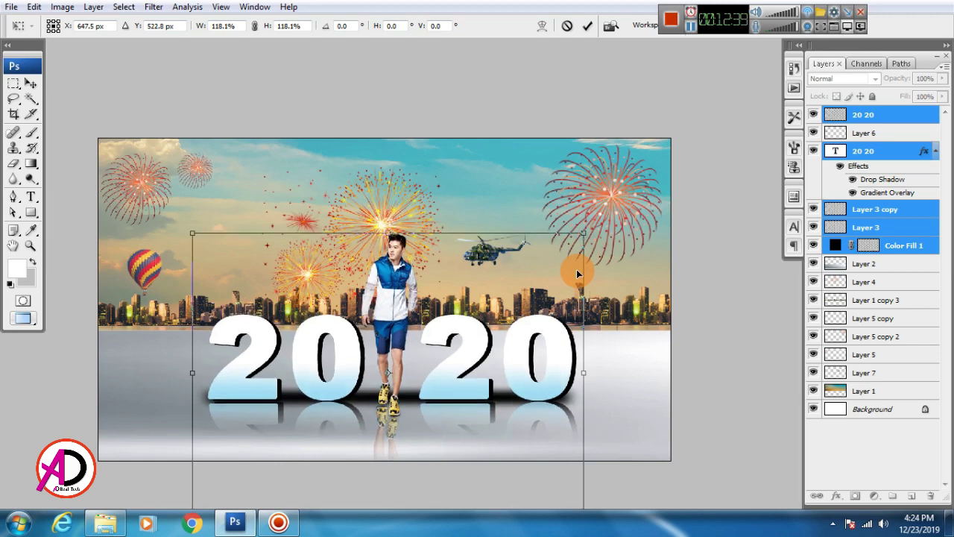
key("Return")
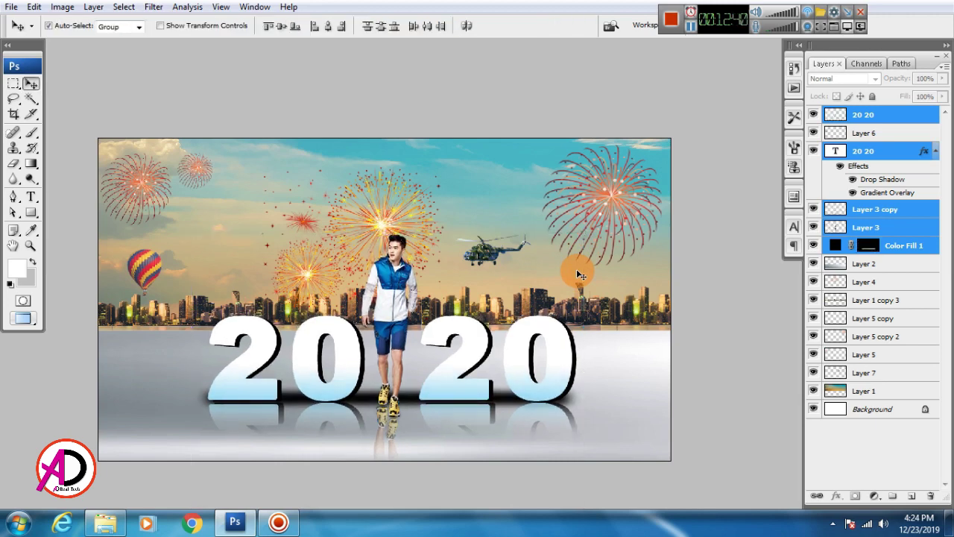
key("ctrl+minus")
key("ctrl+minus")
key("ctrl+plus")
key("ctrl+plus")
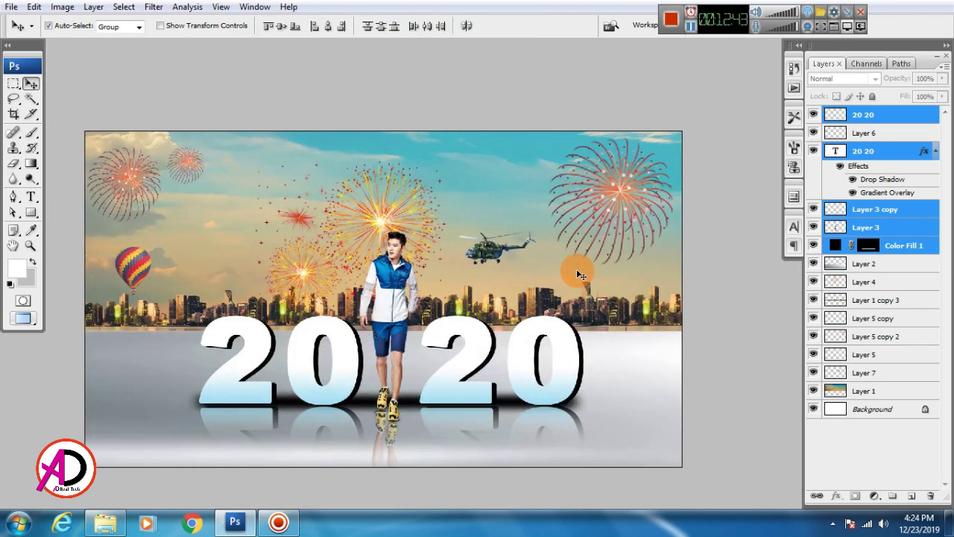
key("ctrl+t")
right_click(385, 294)
left_click(707, 371)
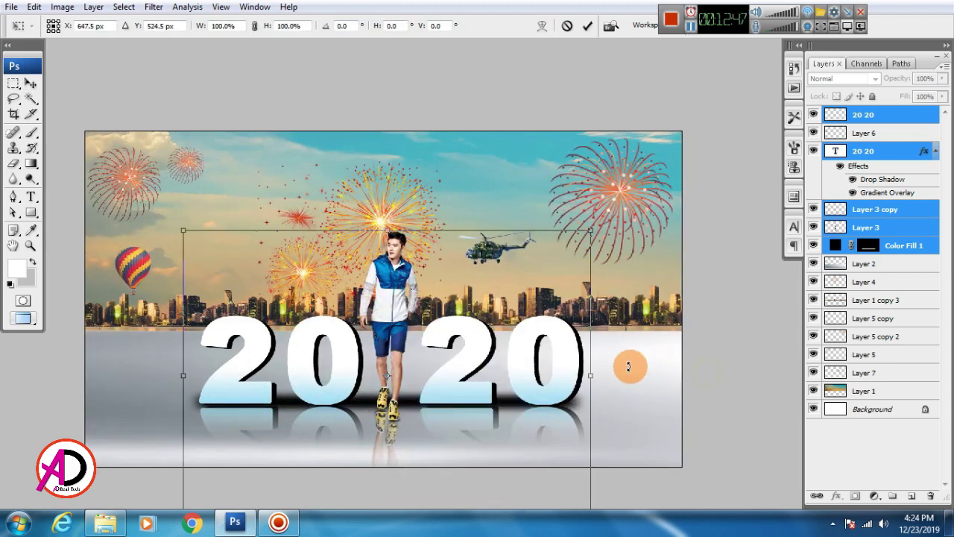
key("Return")
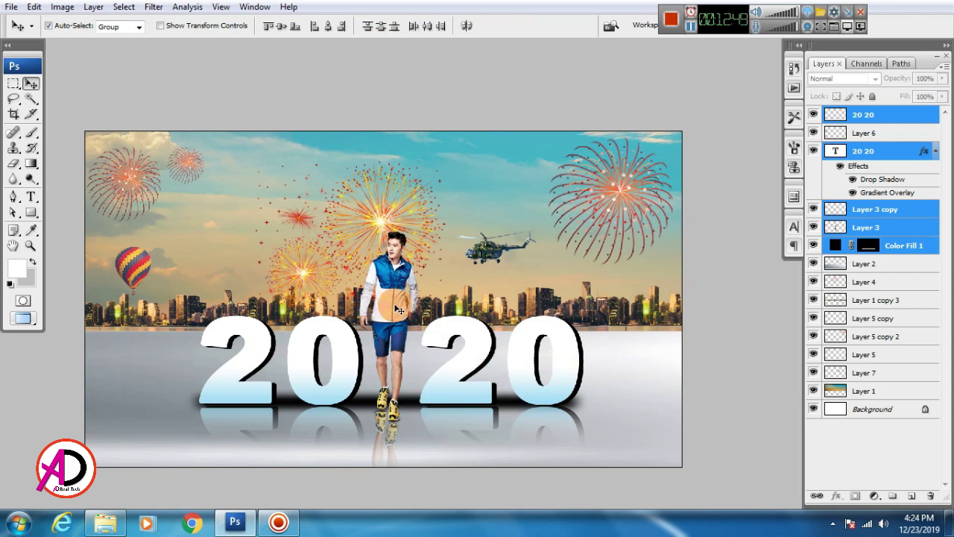
key("ctrl+t")
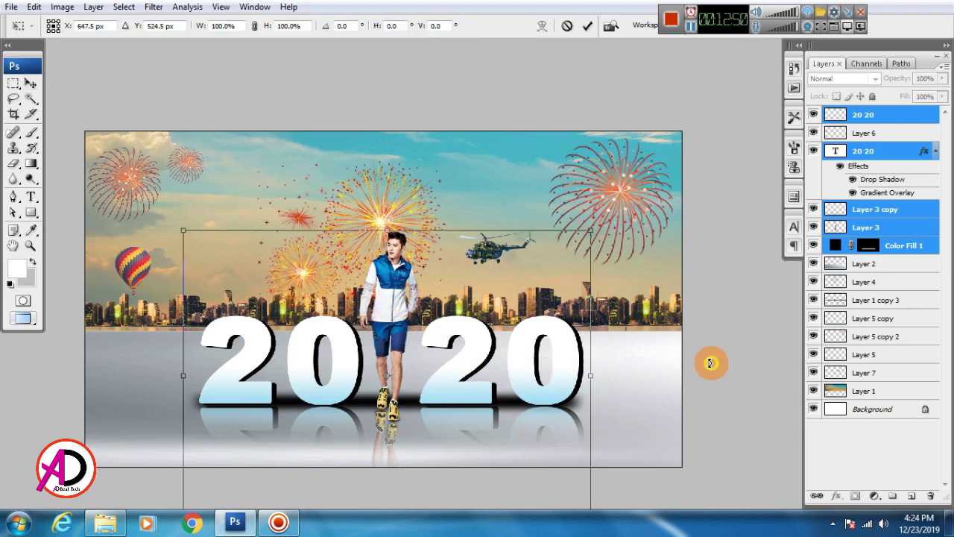
key("Return")
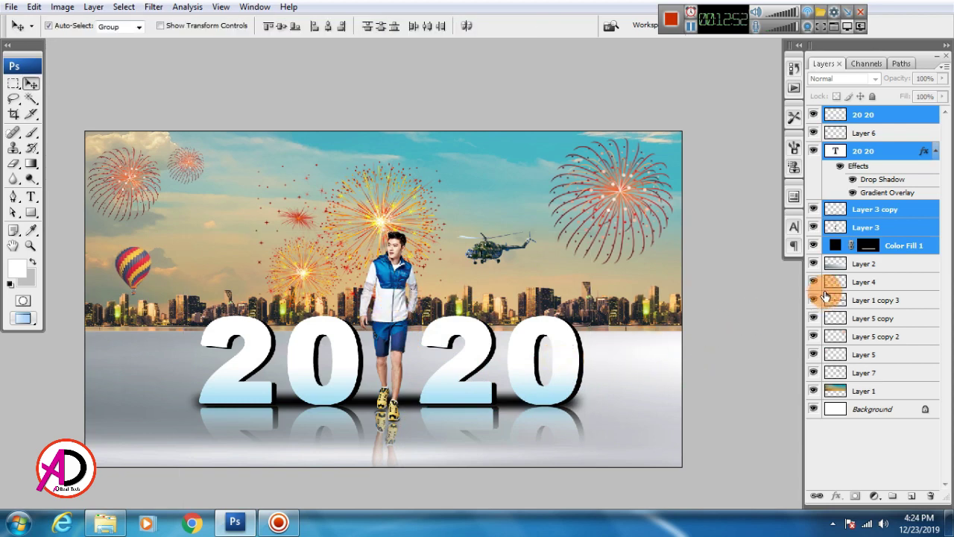
Select only the walking man on Layer 3 and flip him horizontally.
left_click(886, 246)
left_click(394, 304)
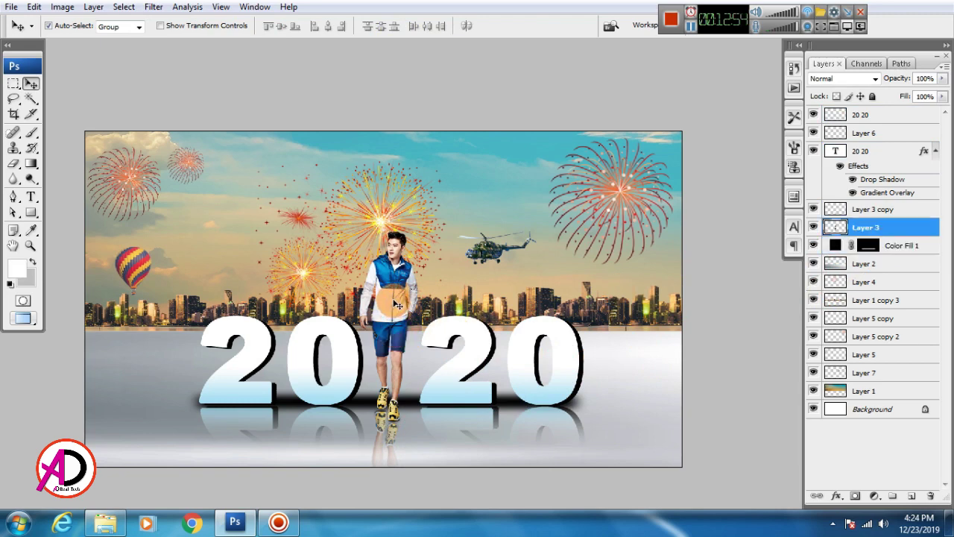
key("ctrl+t")
right_click(397, 294)
left_click(436, 467)
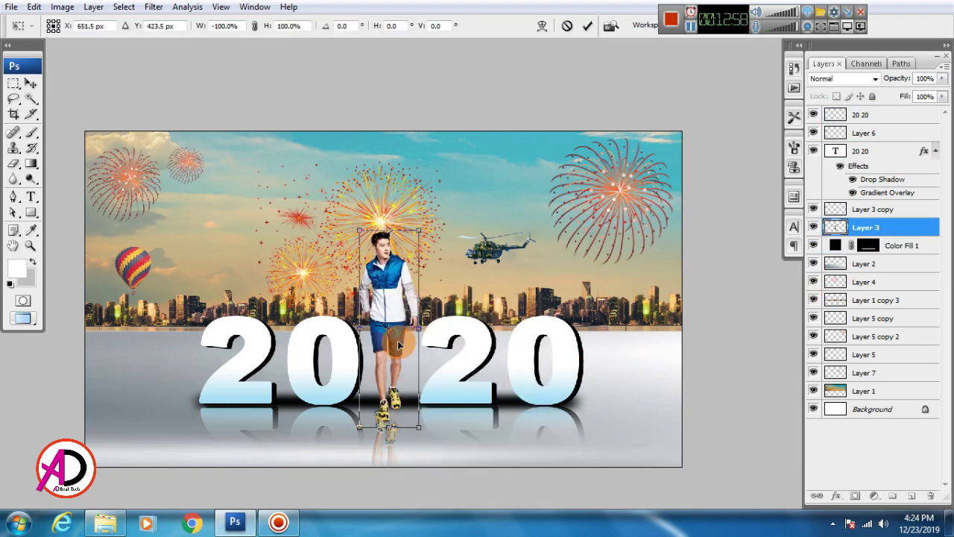
key("Return")
Flip the man's reflection on Layer 3 copy horizontally and shift it slightly right to line up under his shoes.
left_click(385, 446)
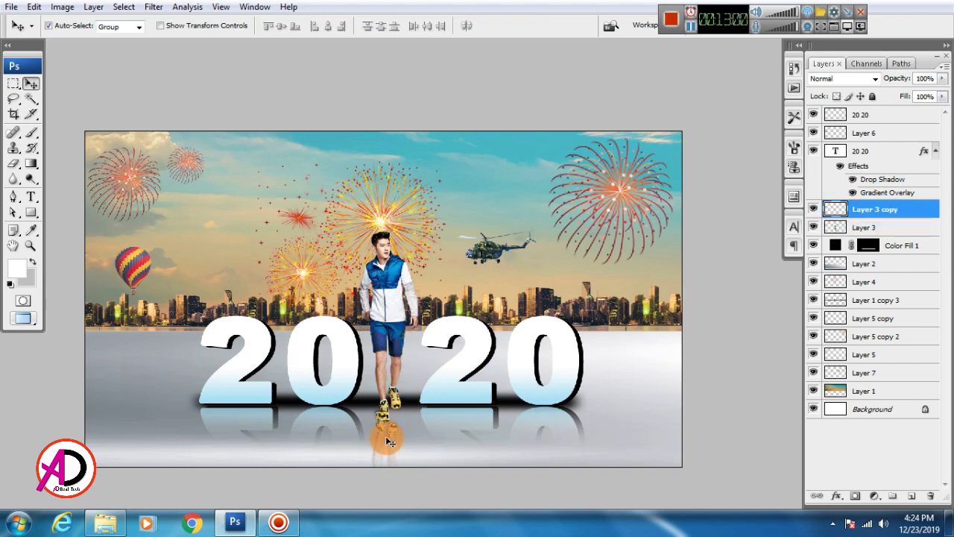
key("ctrl+t")
right_click(385, 448)
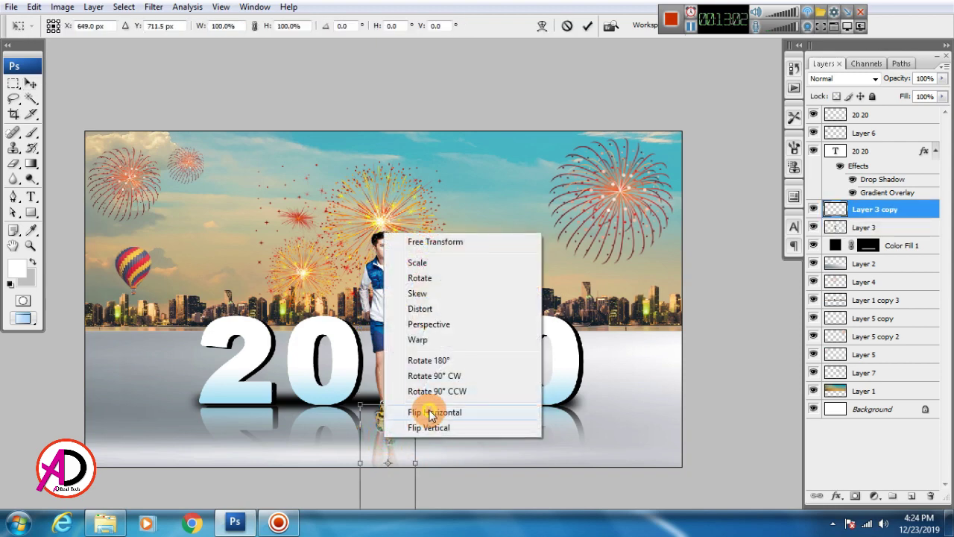
left_click(427, 407)
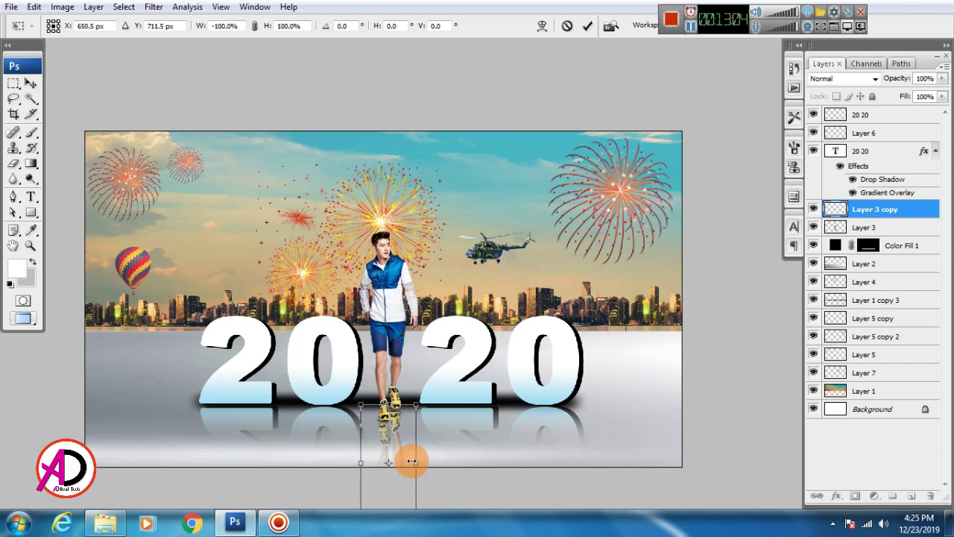
left_click_drag(411, 461, 414, 461)
double_click(389, 442)
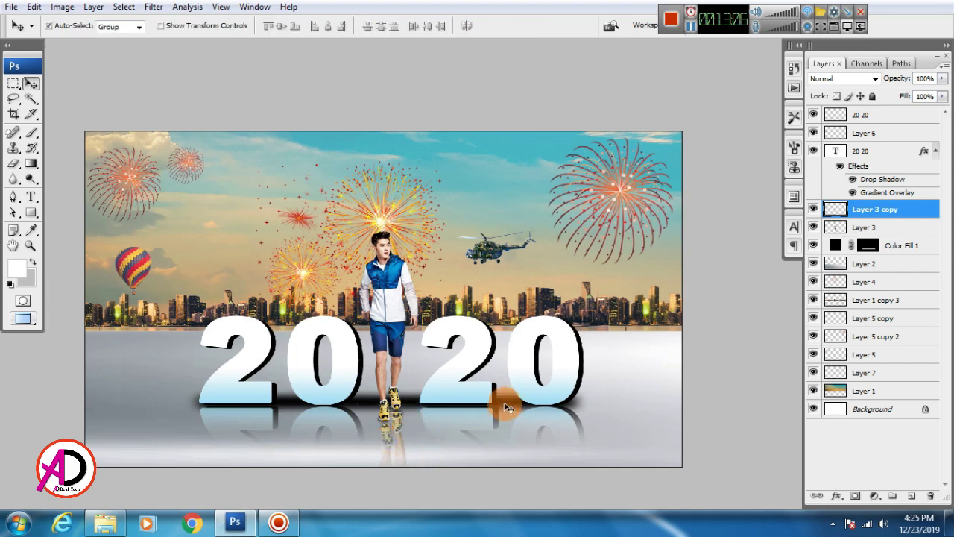
scroll(510, 415, "down", 5)
scroll(512, 415, "up", 3)
key("alt+space")
scroll(458, 395, "up", 1)
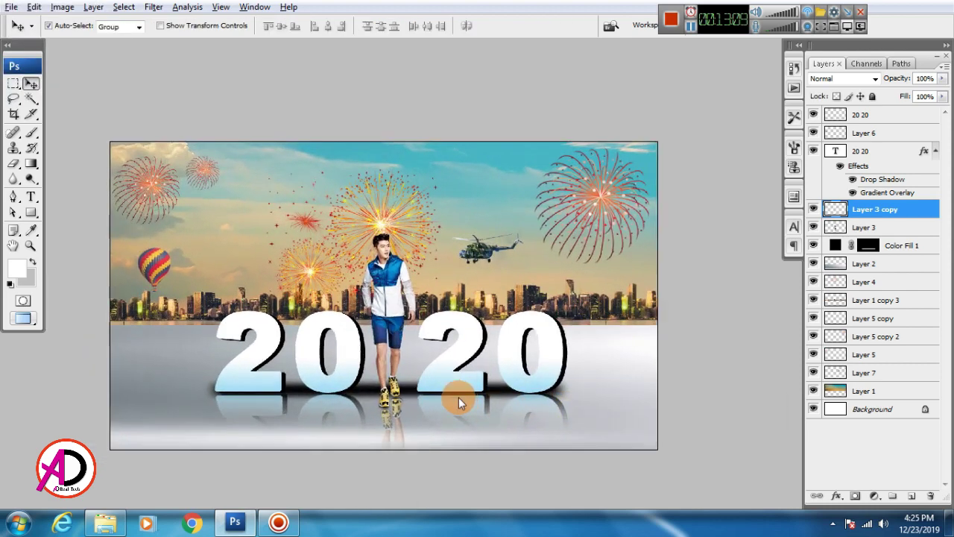